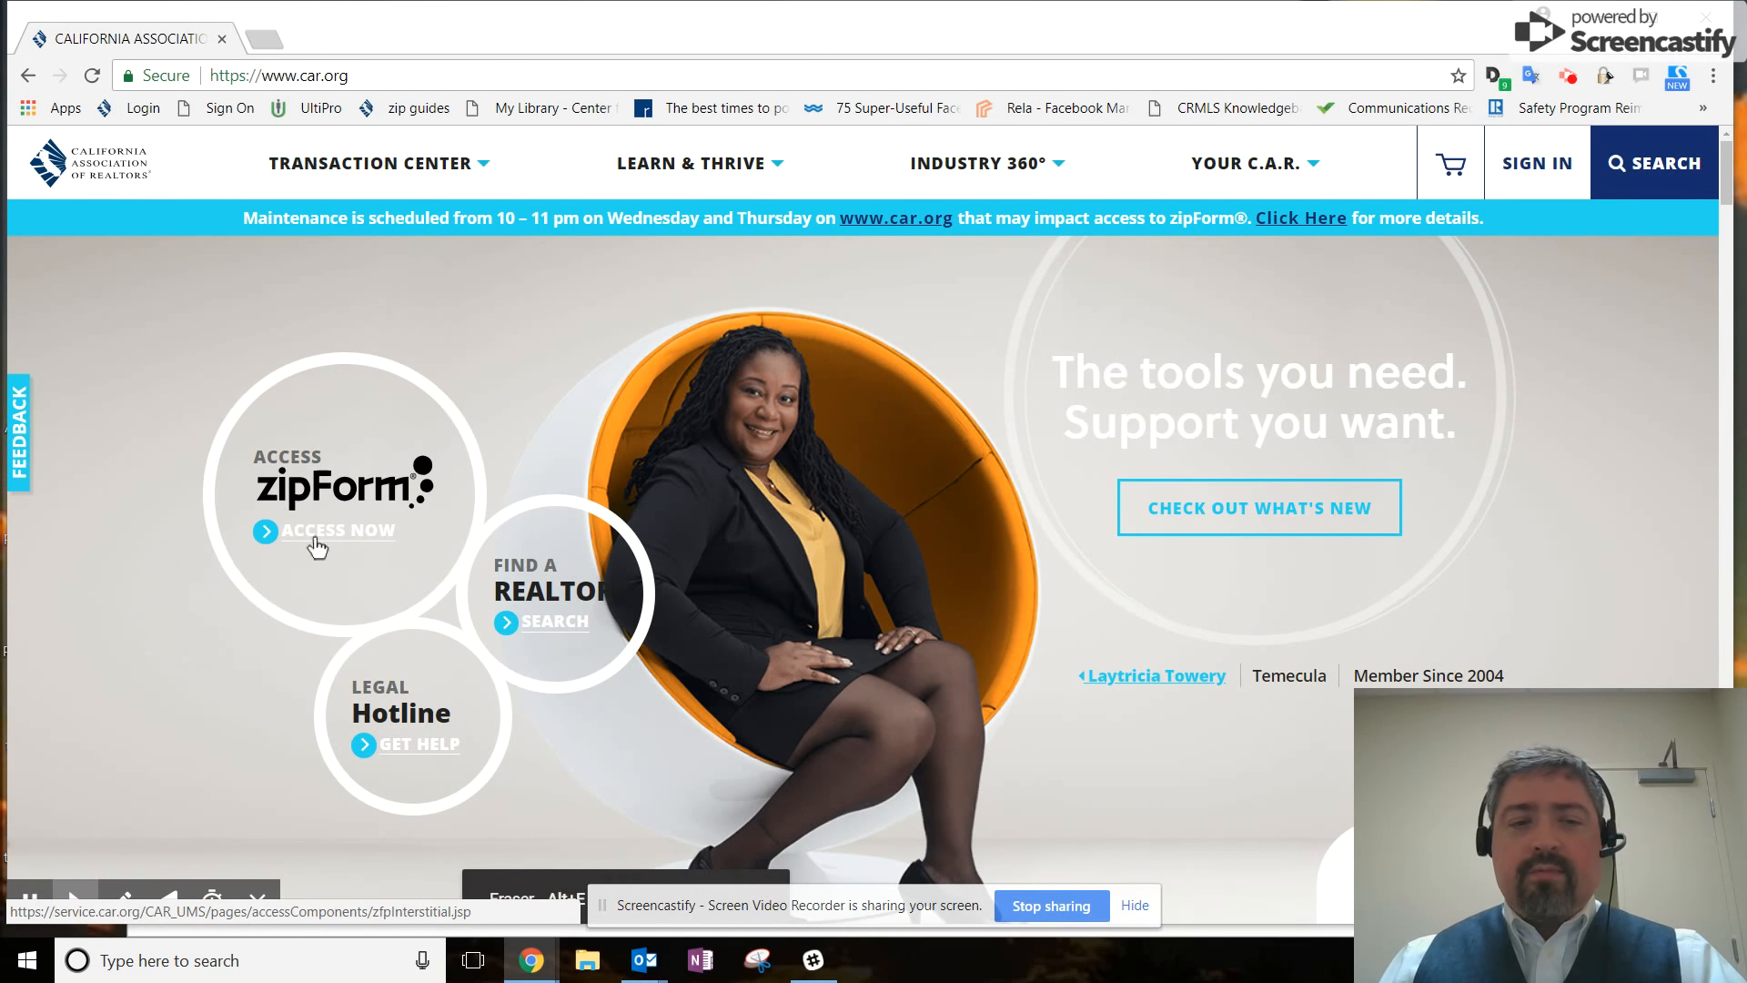
Sign in to the C.A.R. member account with username and password, then launch zipForm Plus.
{"action": "left_click", "coordinate": [316, 538]}
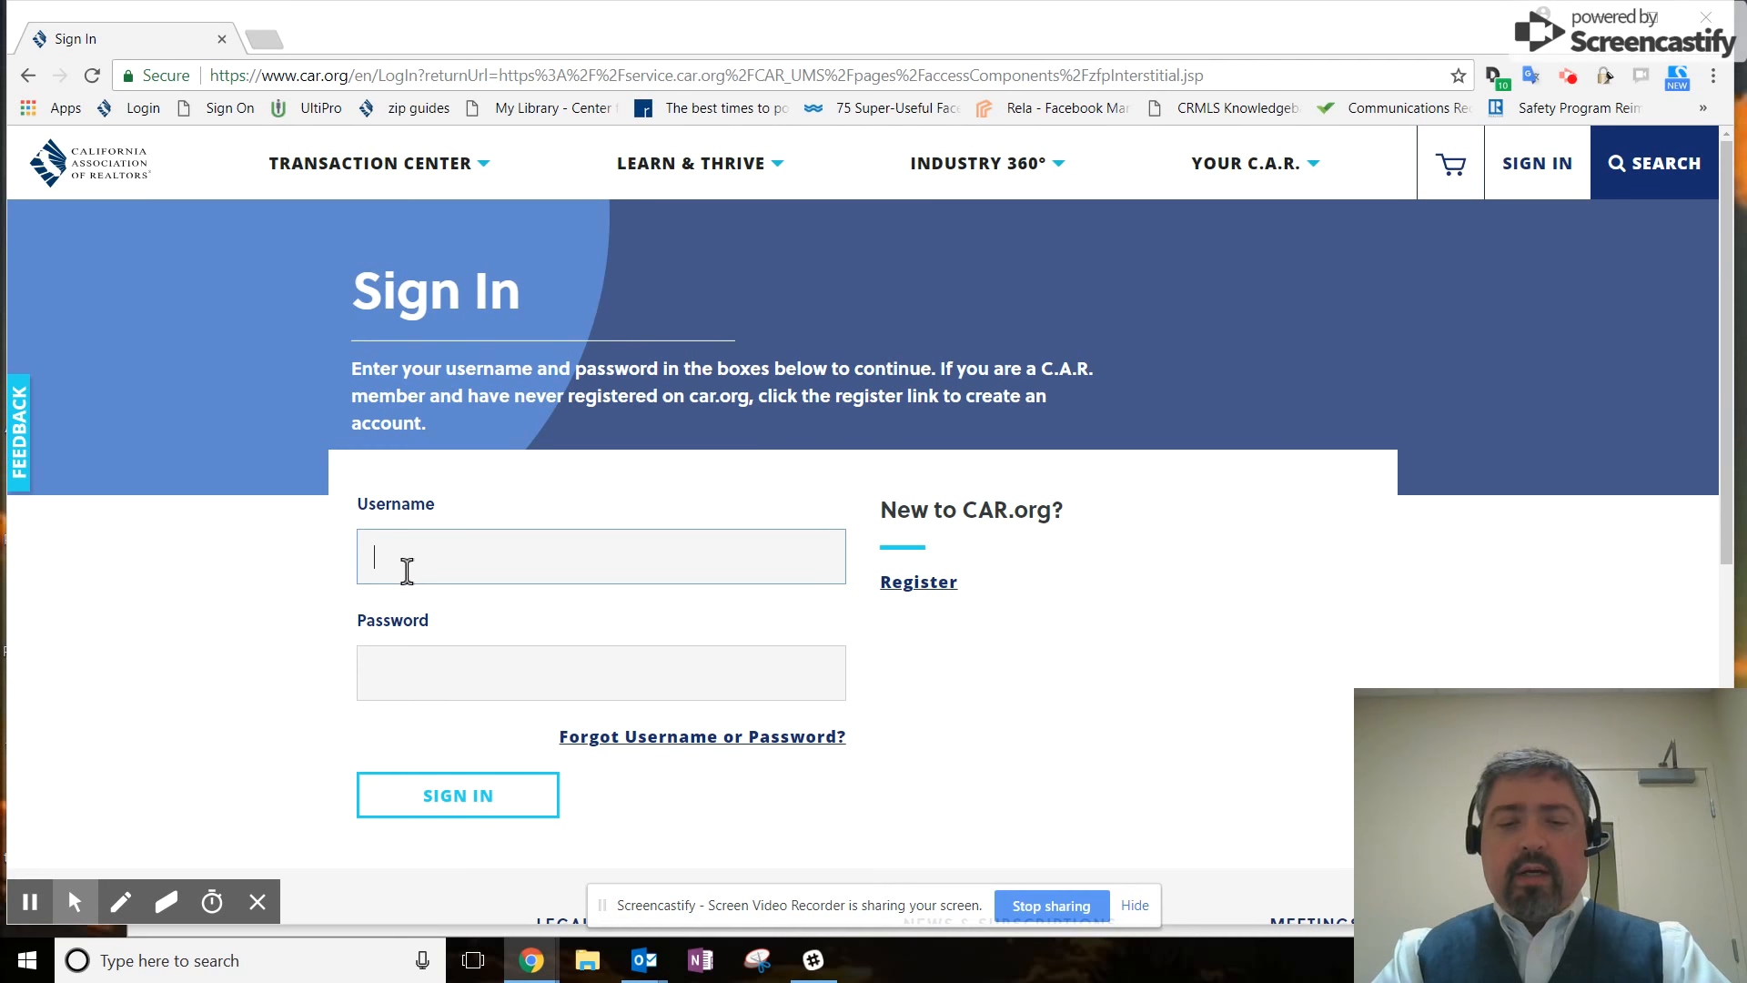
{"action": "key", "text": "Tab"}
{"action": "type", "text": "•••••••••"}
{"action": "key", "text": "Return"}
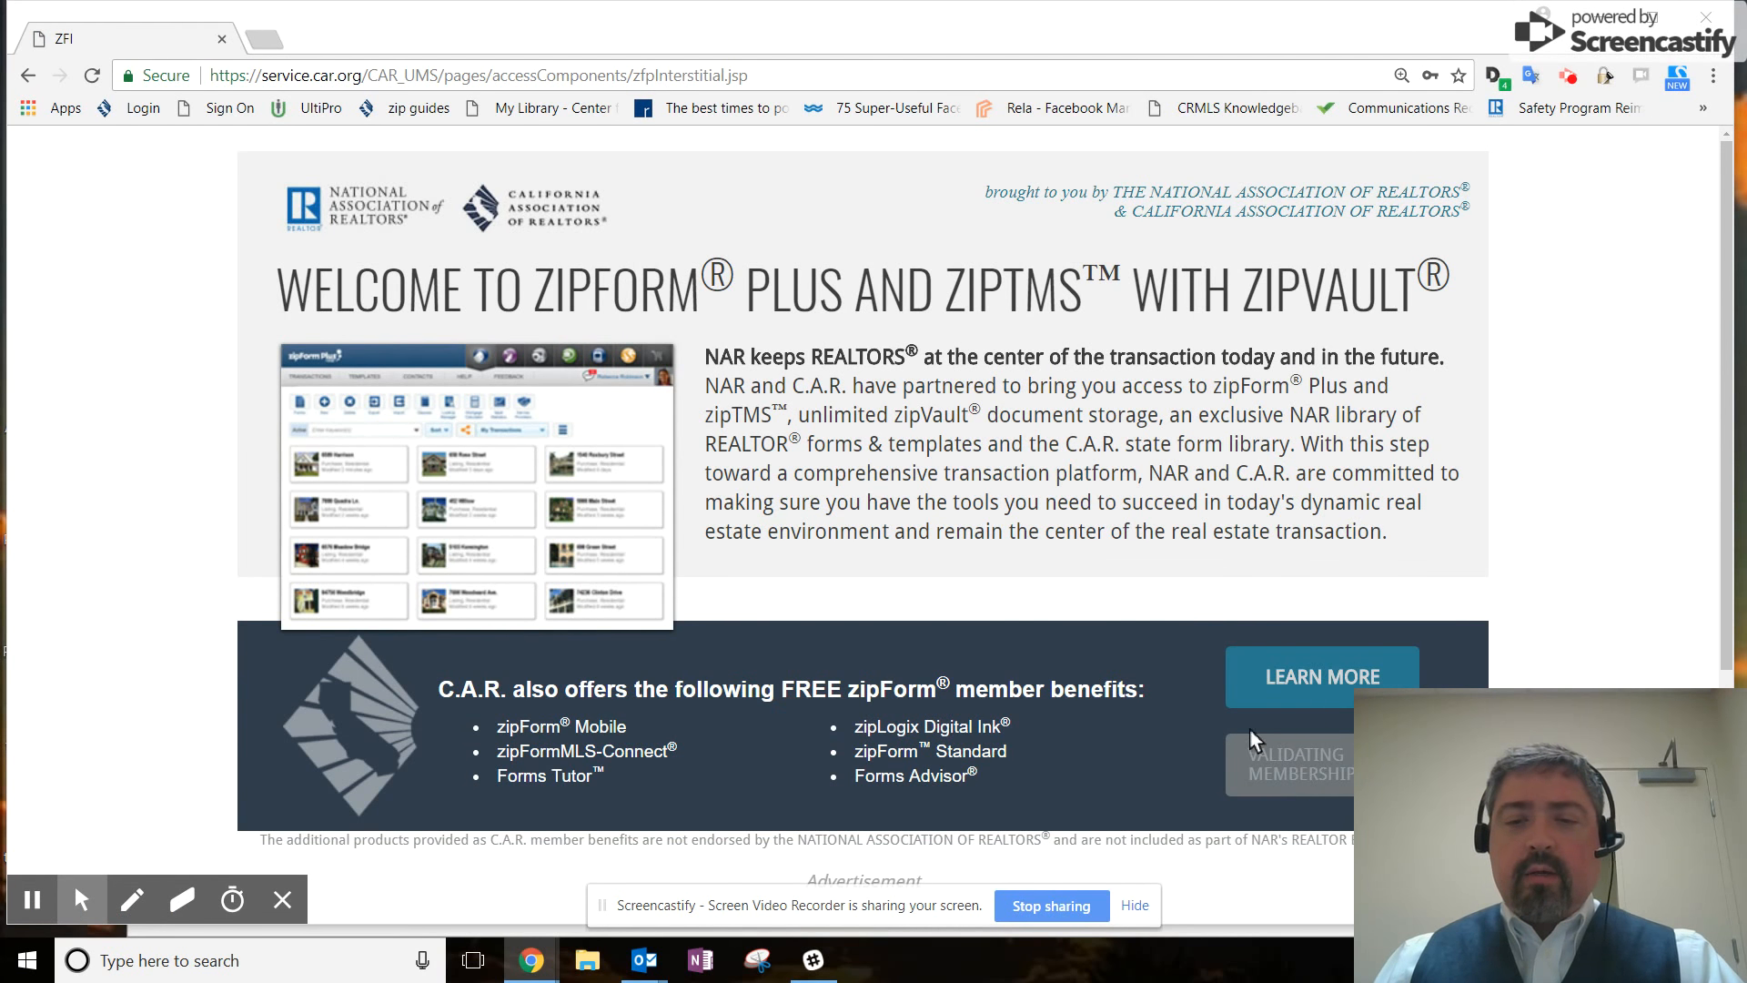
{"action": "left_click", "coordinate": [1253, 762]}
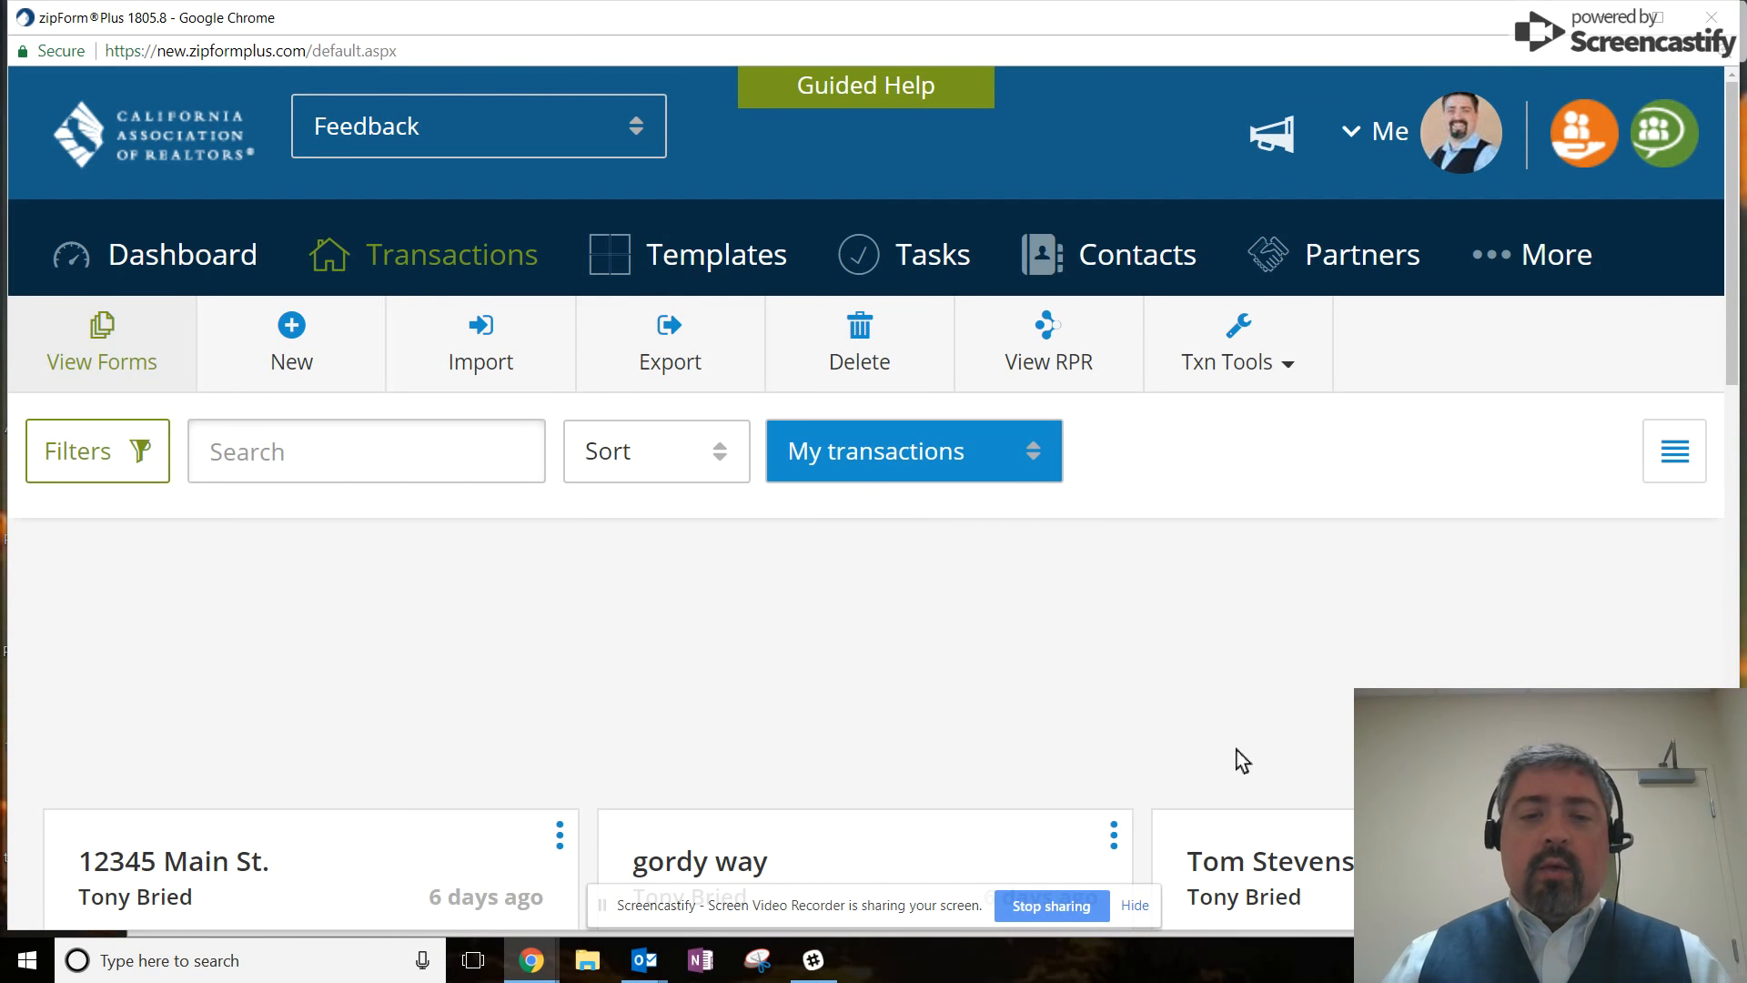
Zoom the Transactions page out two levels so more transaction cards fit.
{"action": "key", "text": "ctrl+minus"}
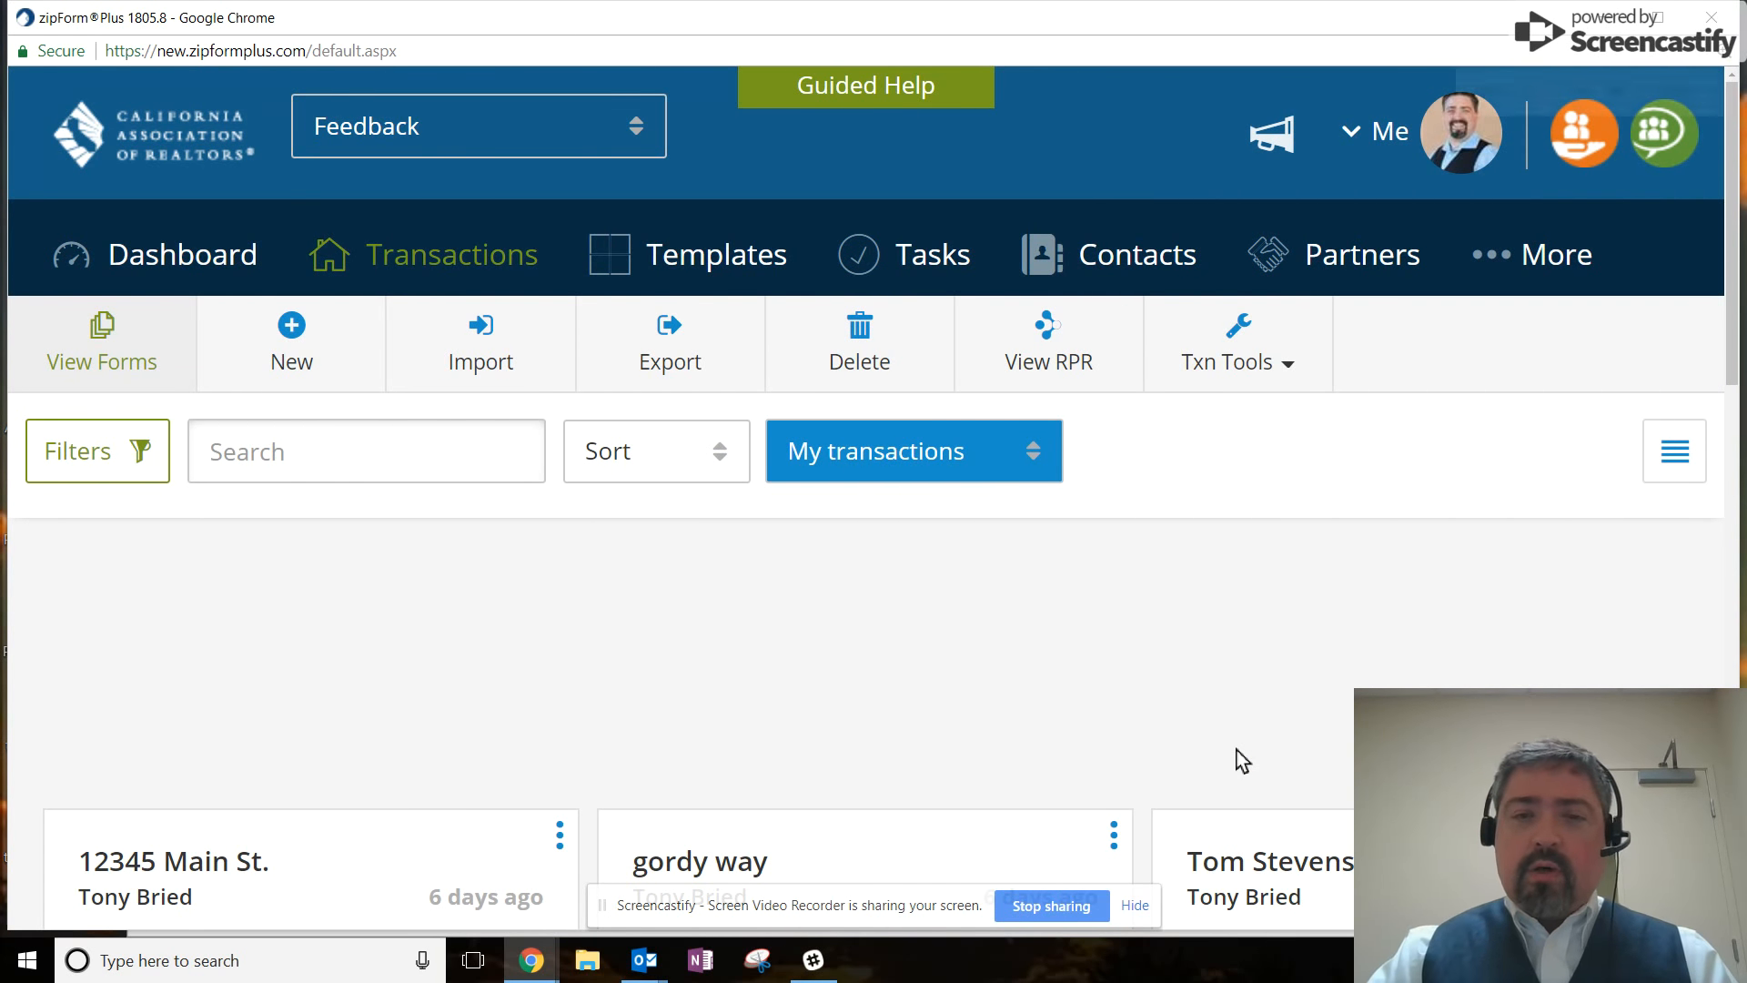
{"action": "key", "text": "ctrl+minus"}
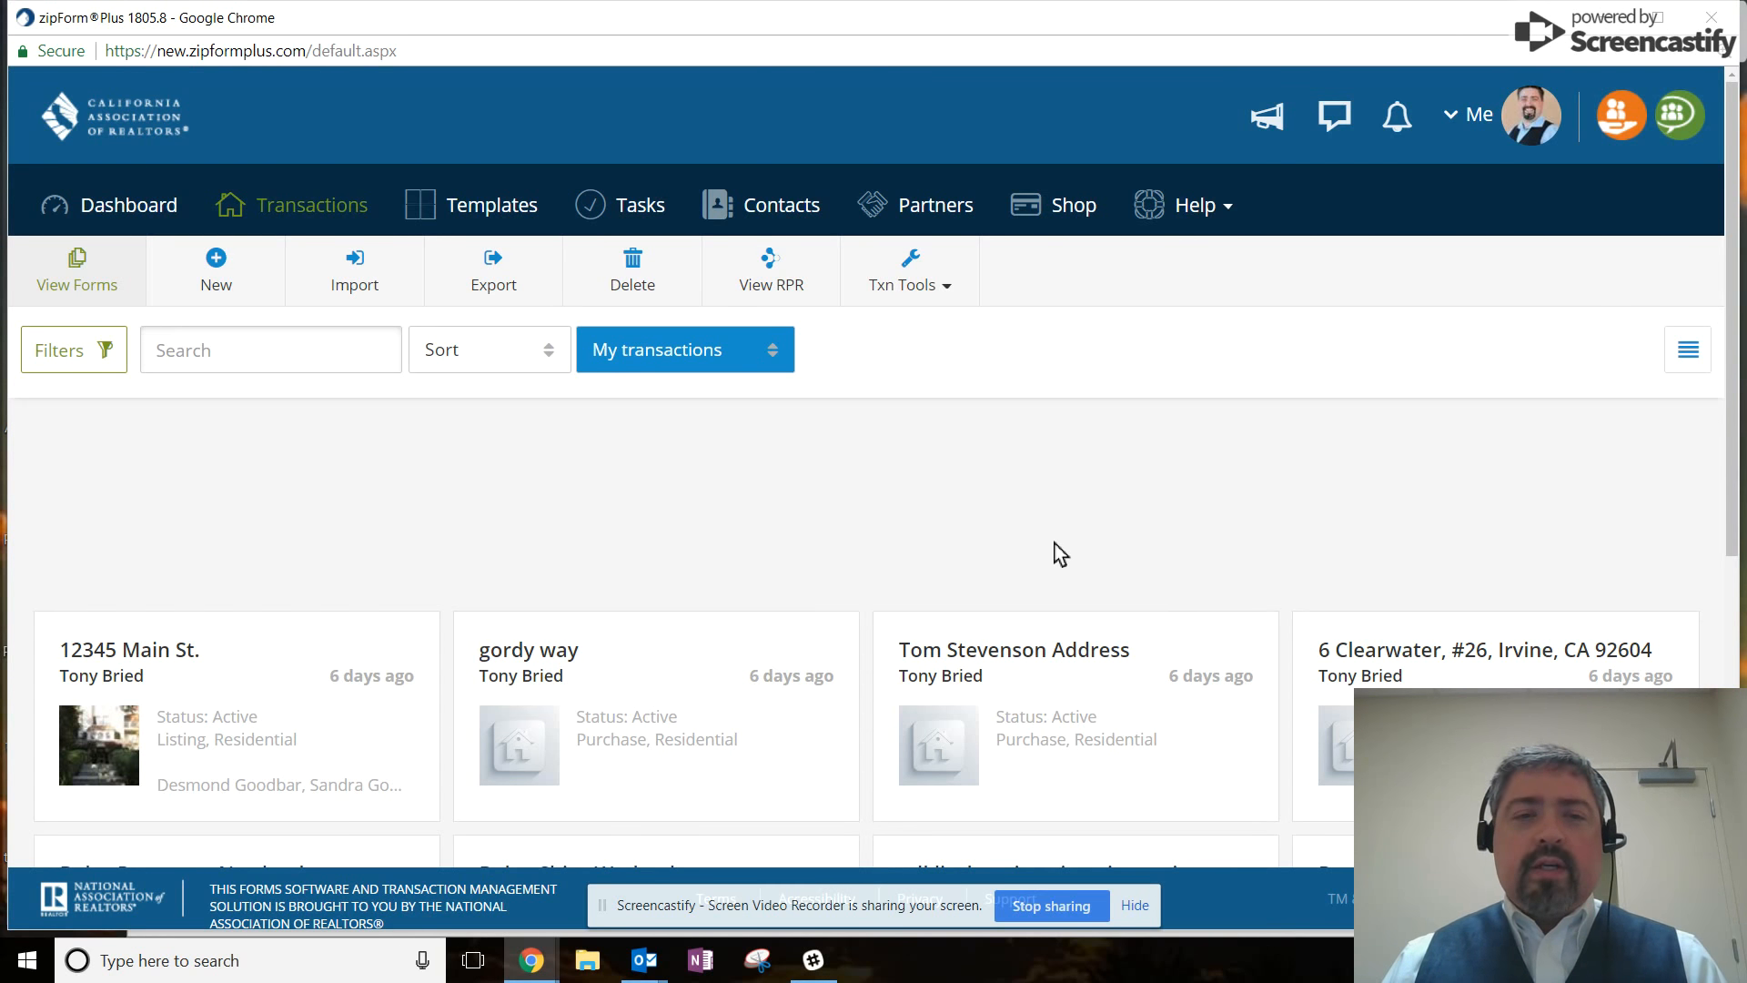
Go to the Templates page and start a new template.
{"action": "left_click", "coordinate": [485, 223]}
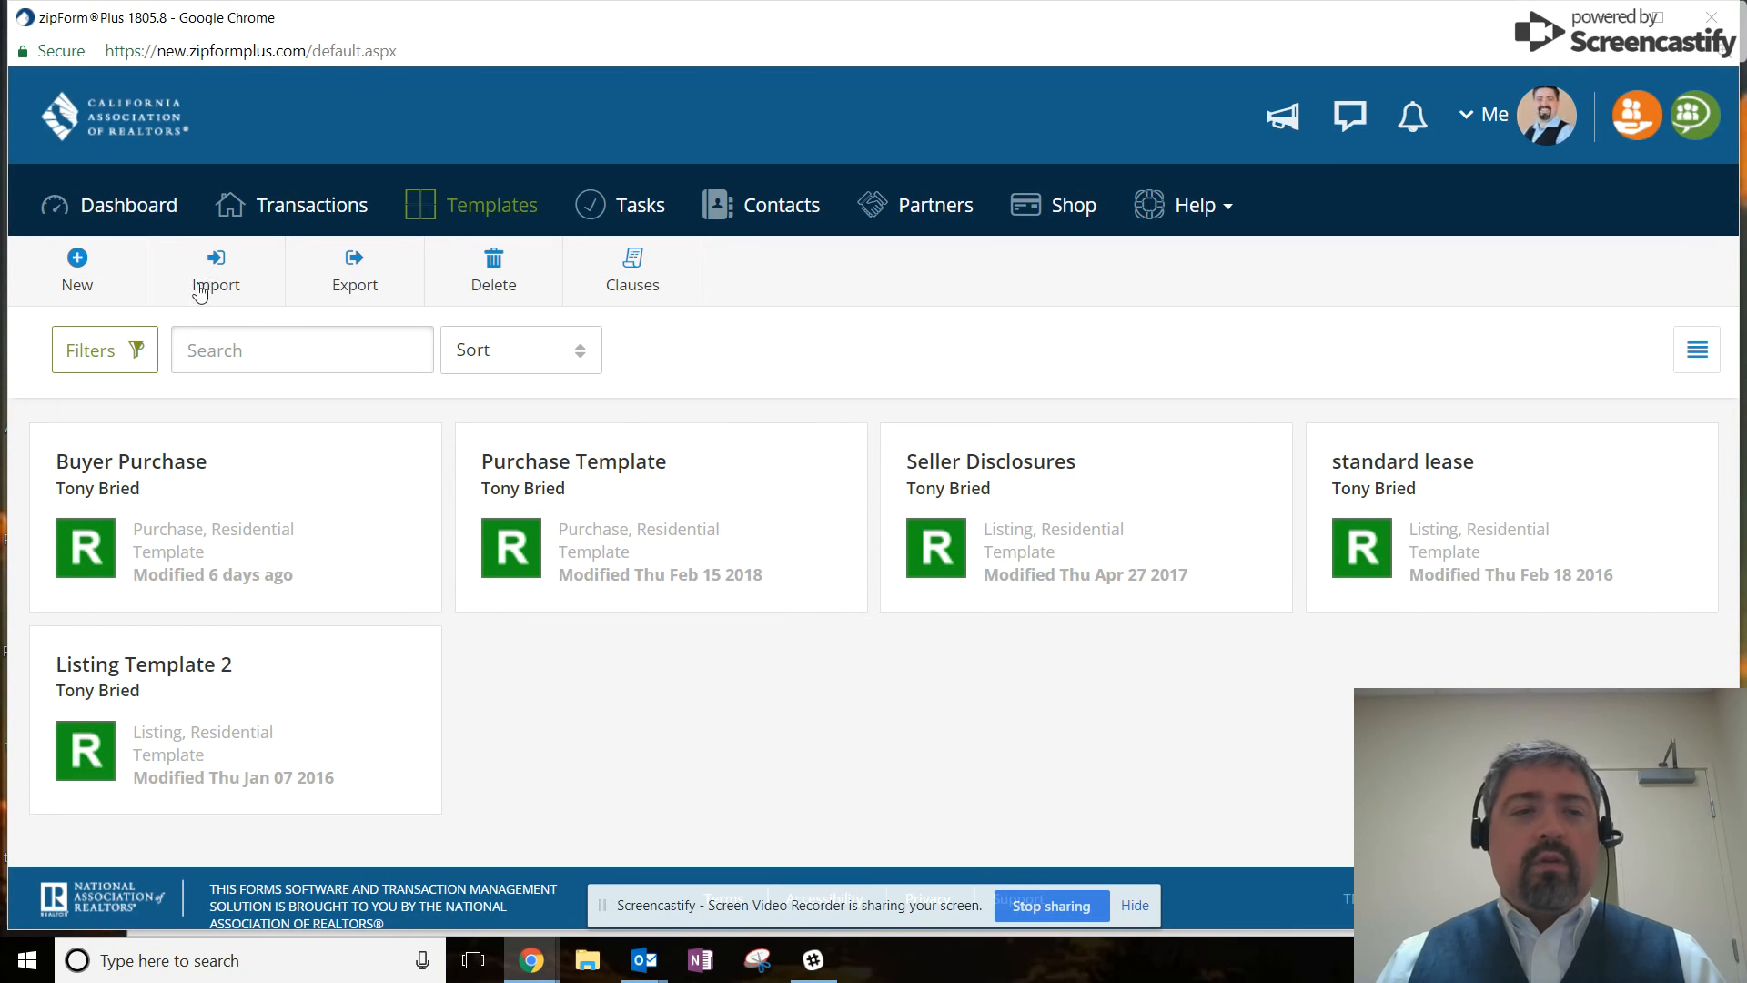
{"action": "left_click", "coordinate": [102, 269]}
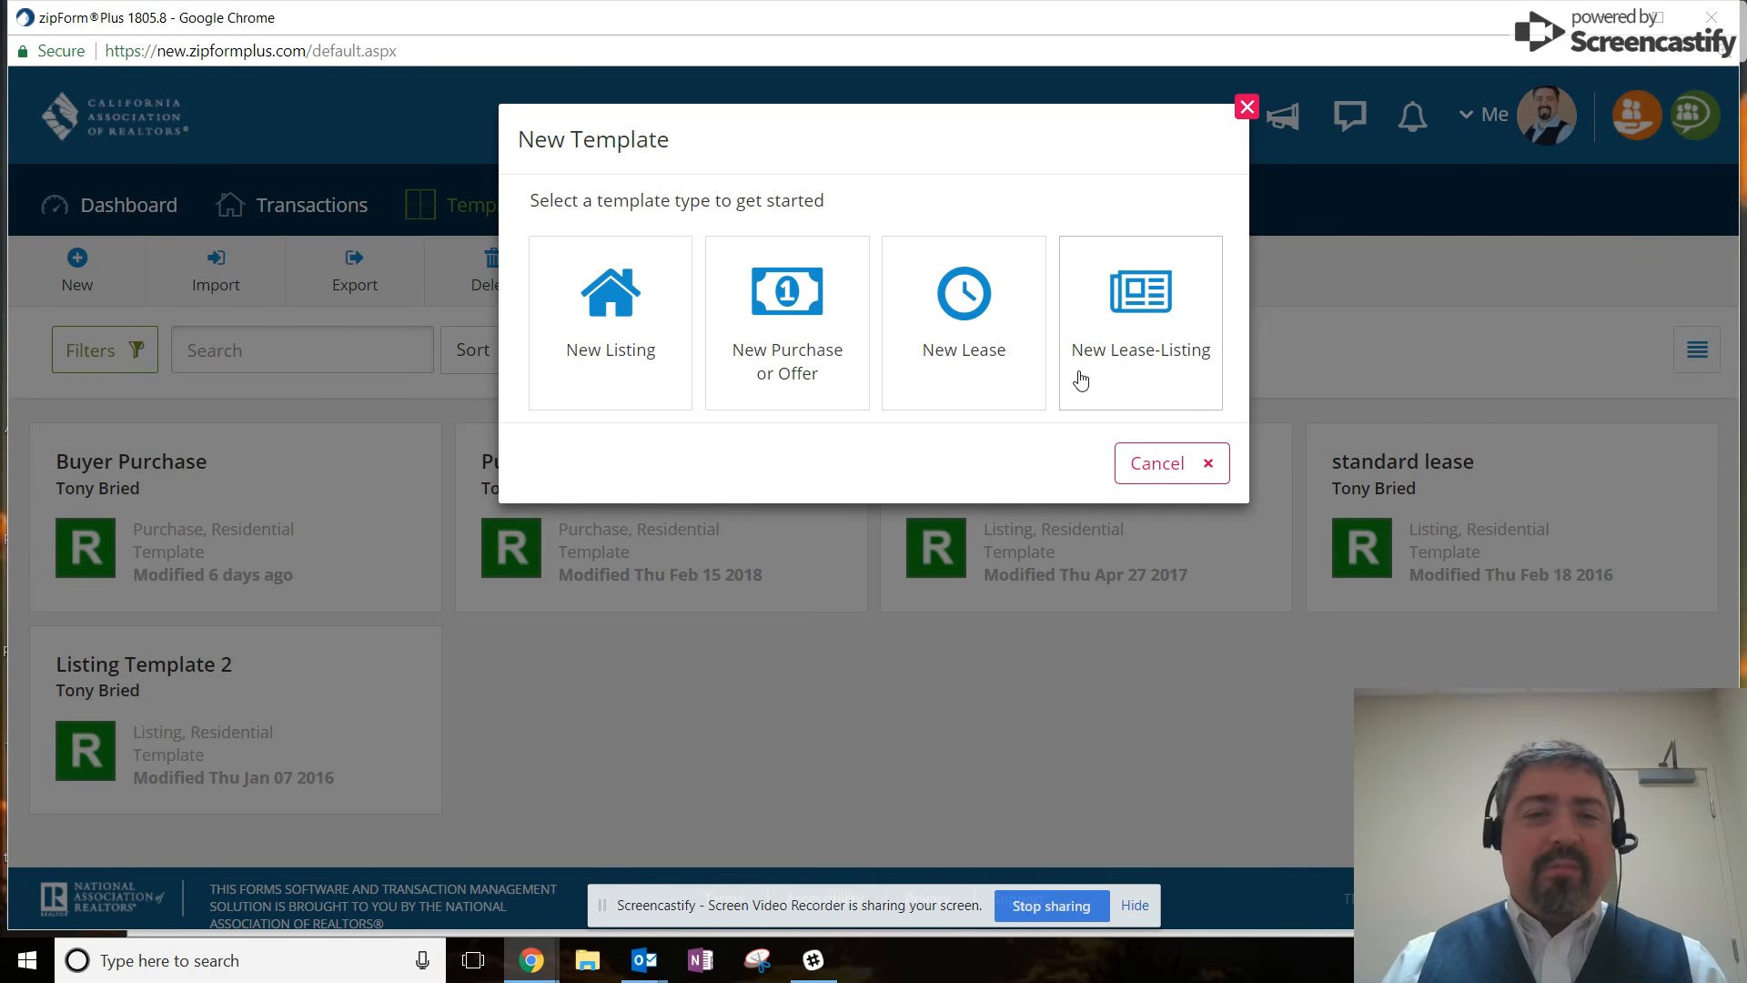
Choose the Purchase or Offer template type and name it 'Buyer Template'.
{"action": "left_click", "coordinate": [789, 368]}
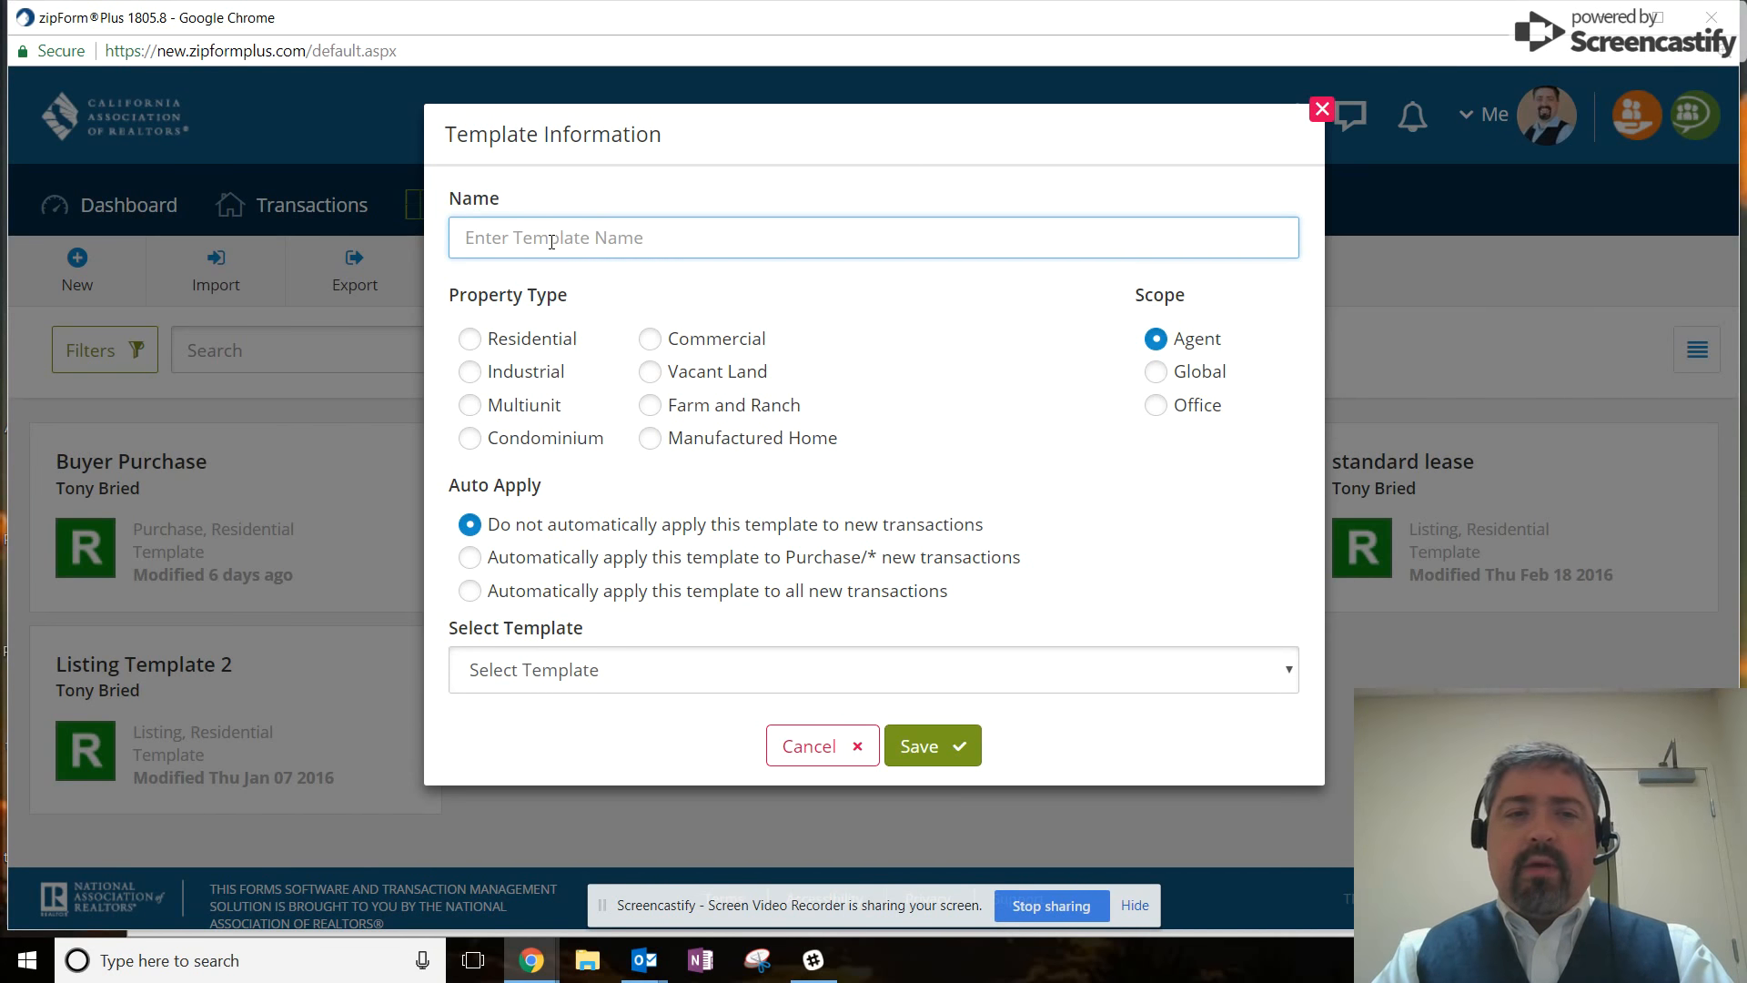
{"action": "type", "text": "Buyer"}
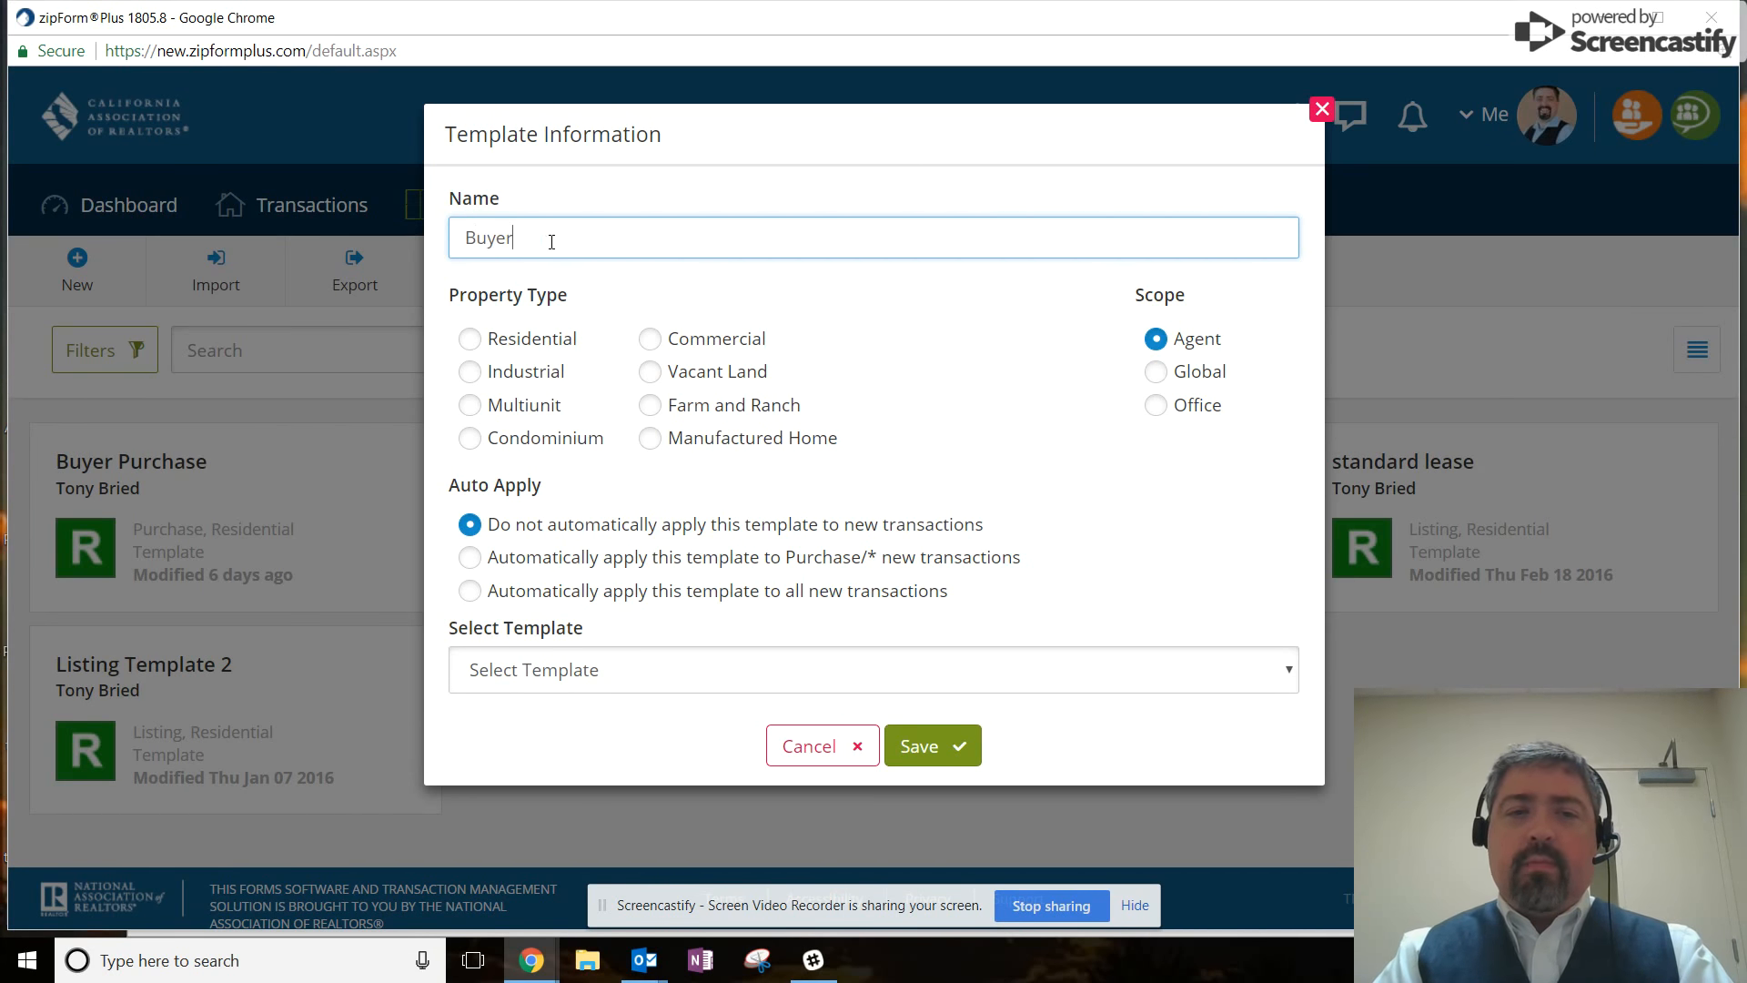
{"action": "type", "text": " Template"}
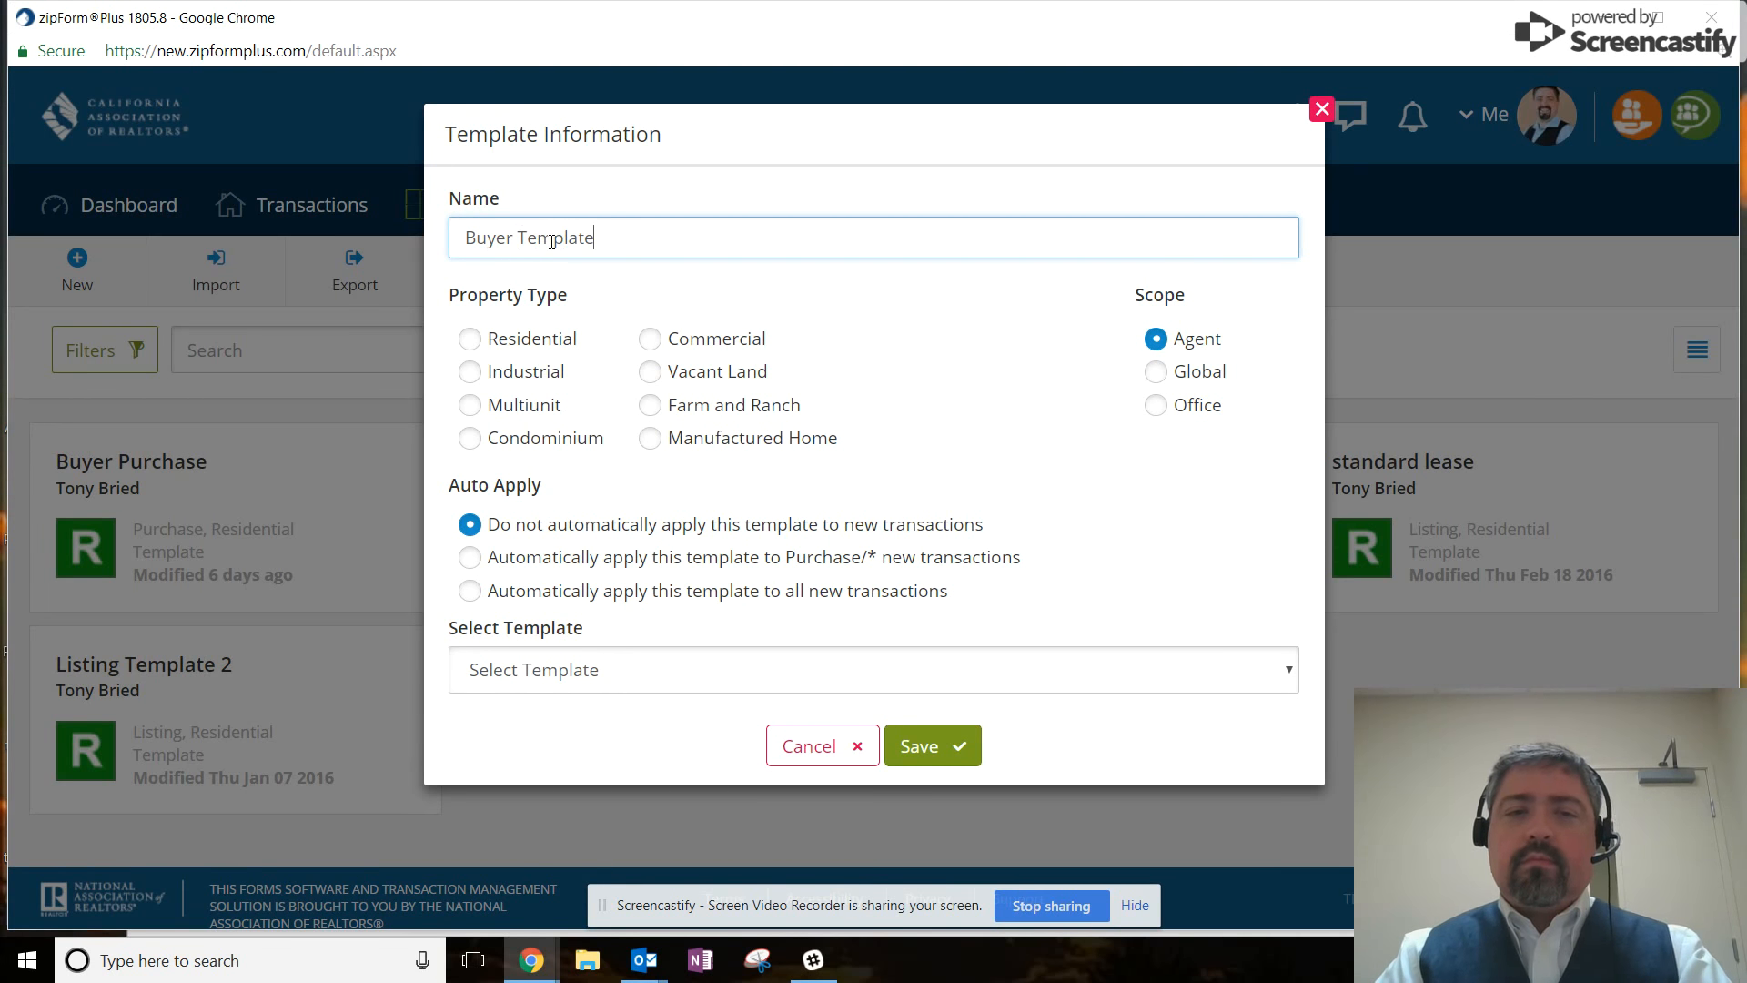
Set the property type to Residential and save Buyer Template.
{"action": "left_click", "coordinate": [470, 339]}
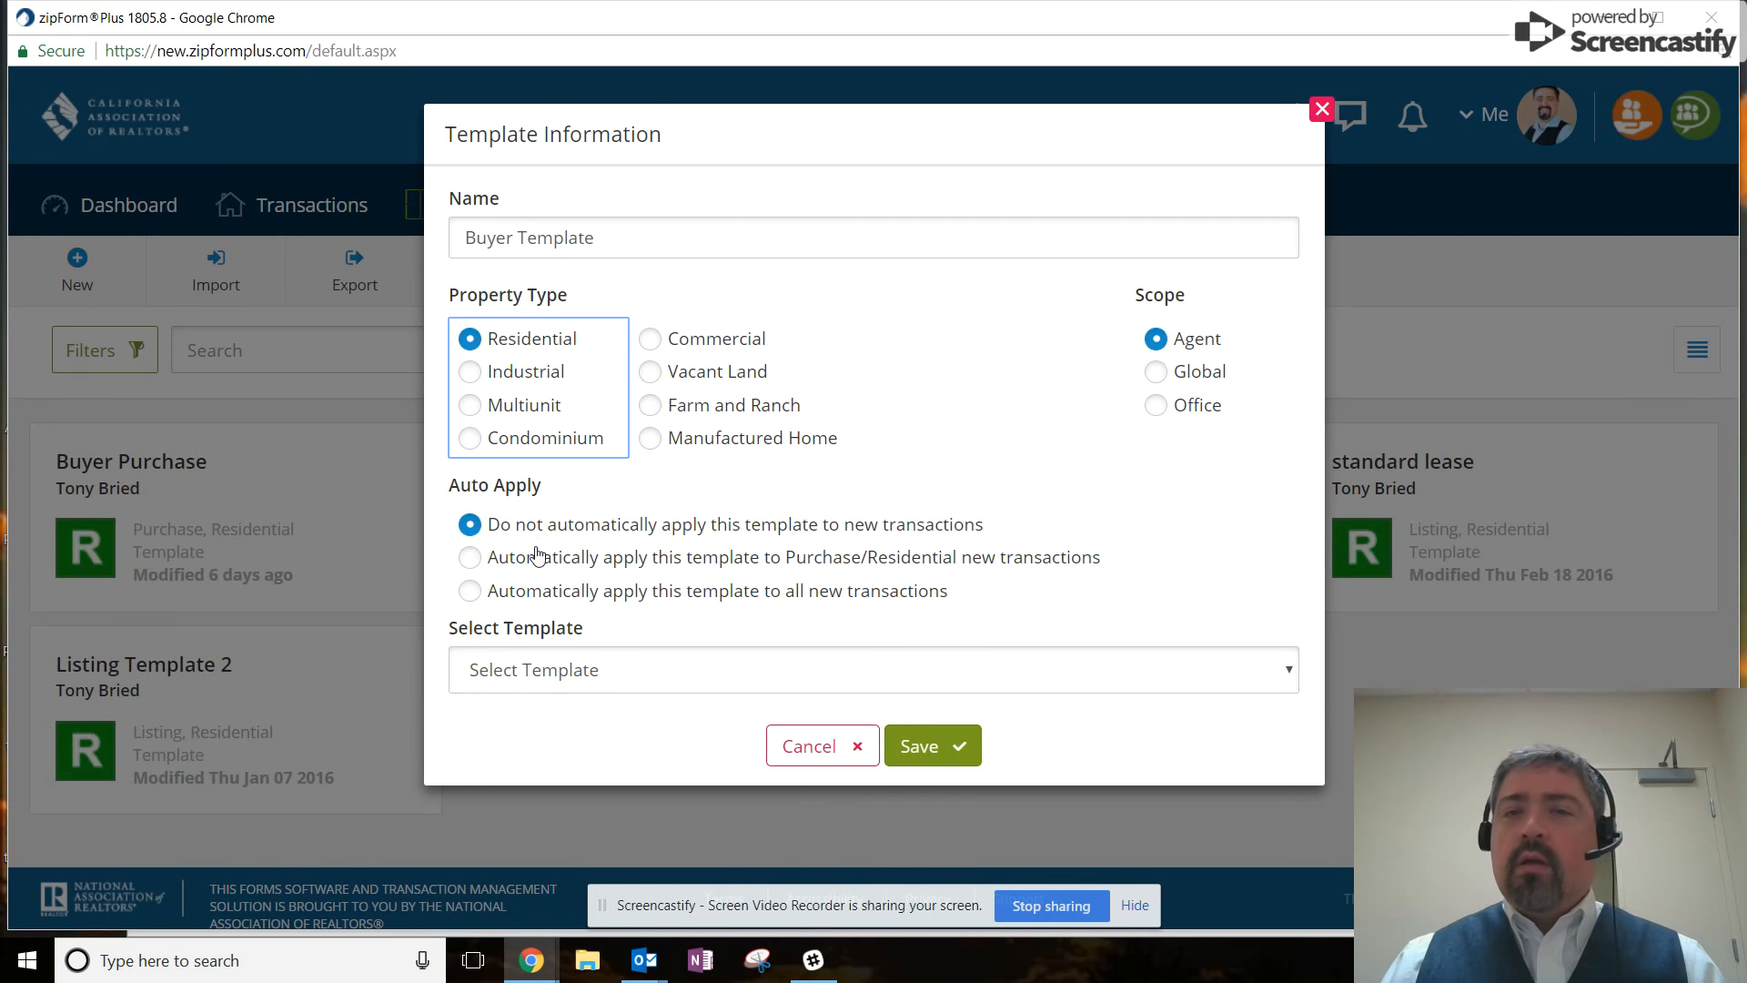
{"action": "left_click", "coordinate": [922, 745]}
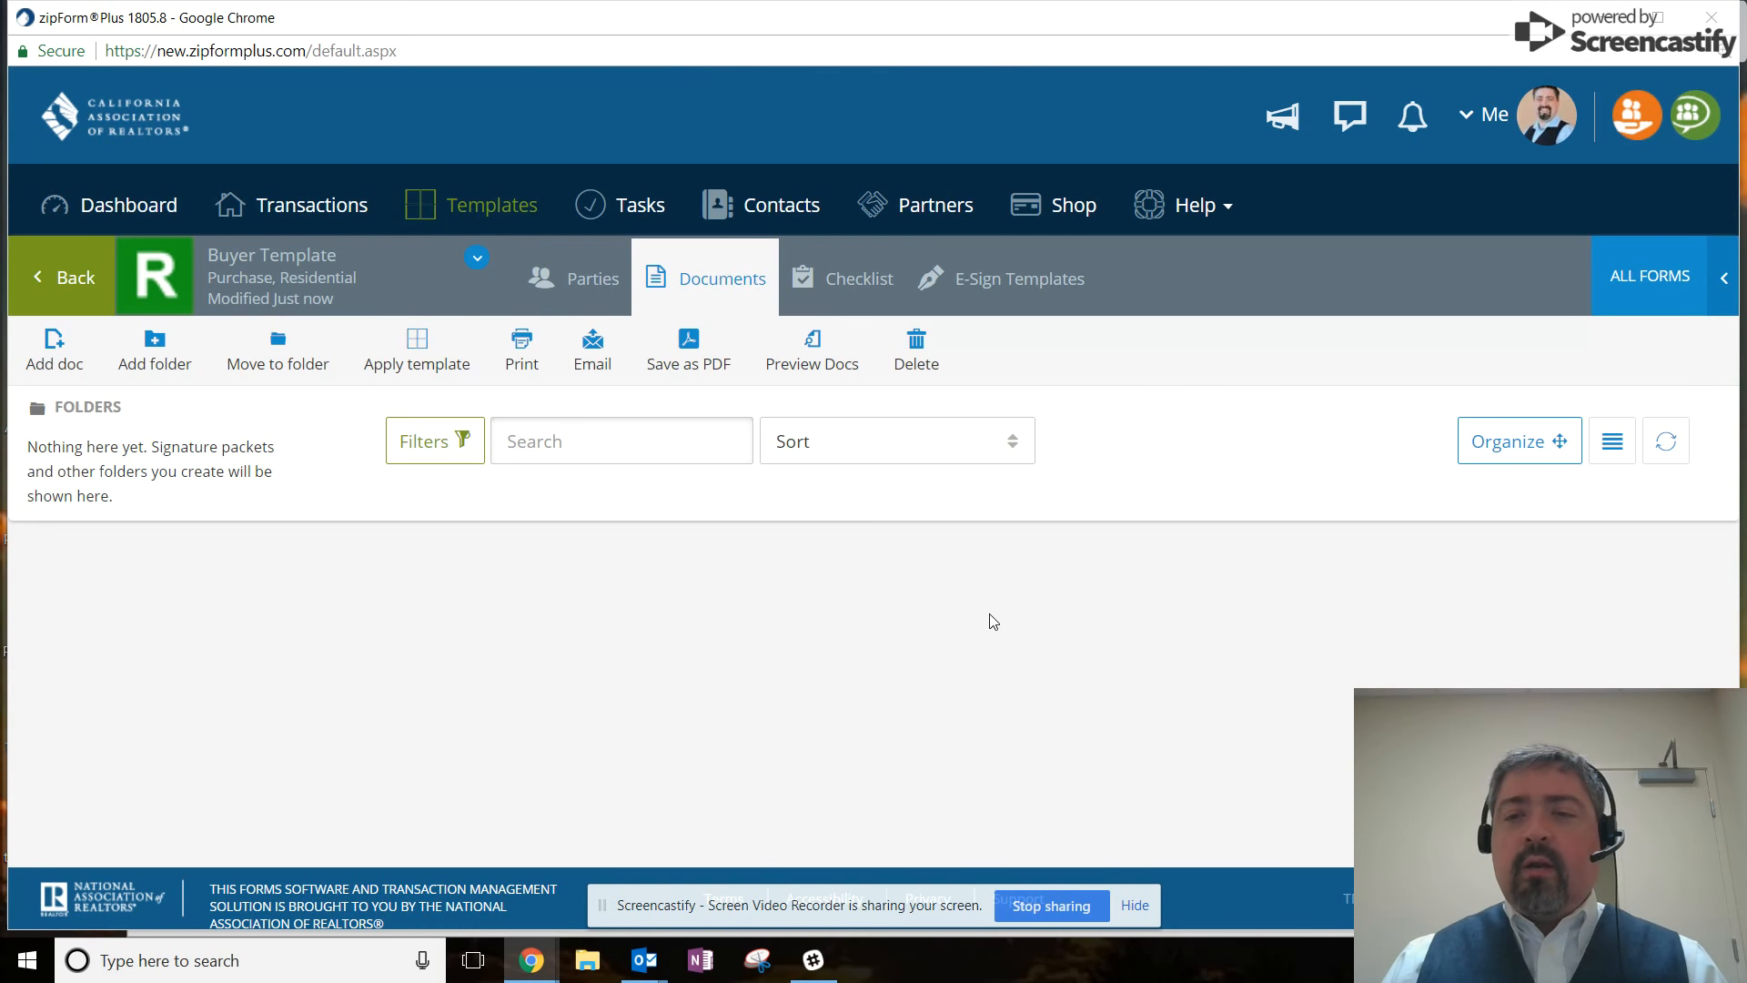
Add the Cover Sheet form from the All Forms library.
{"action": "left_click", "coordinate": [1622, 290]}
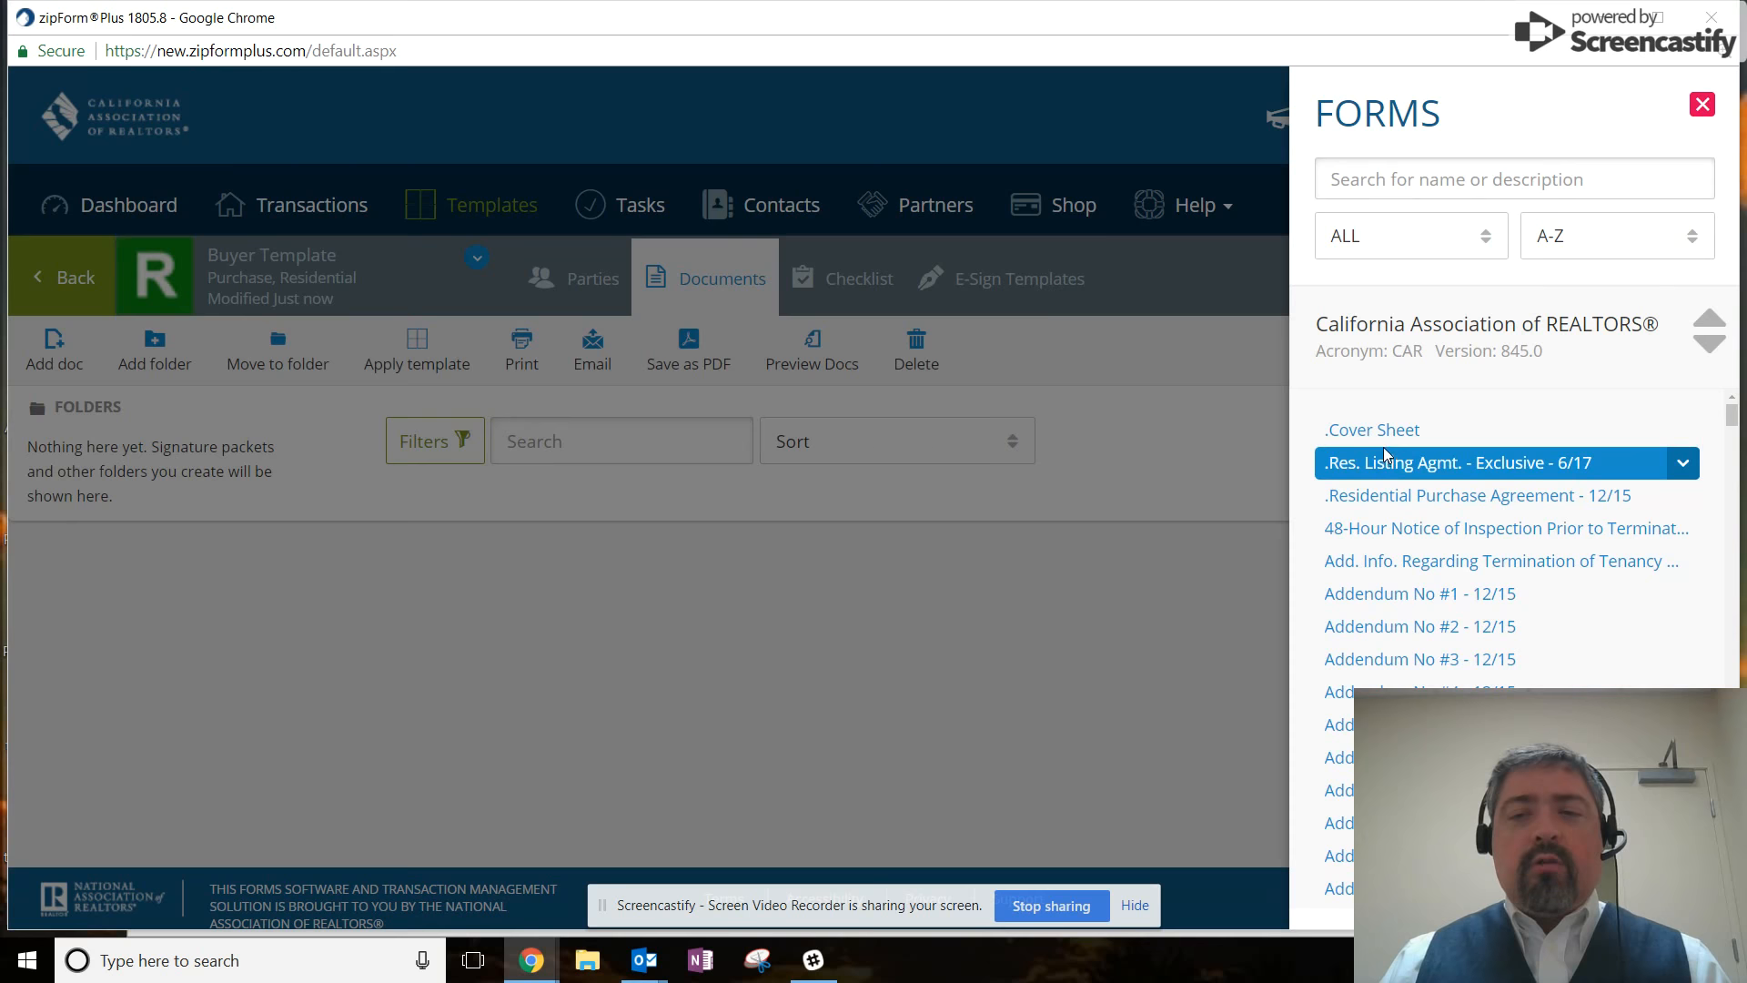
{"action": "left_click", "coordinate": [1385, 433]}
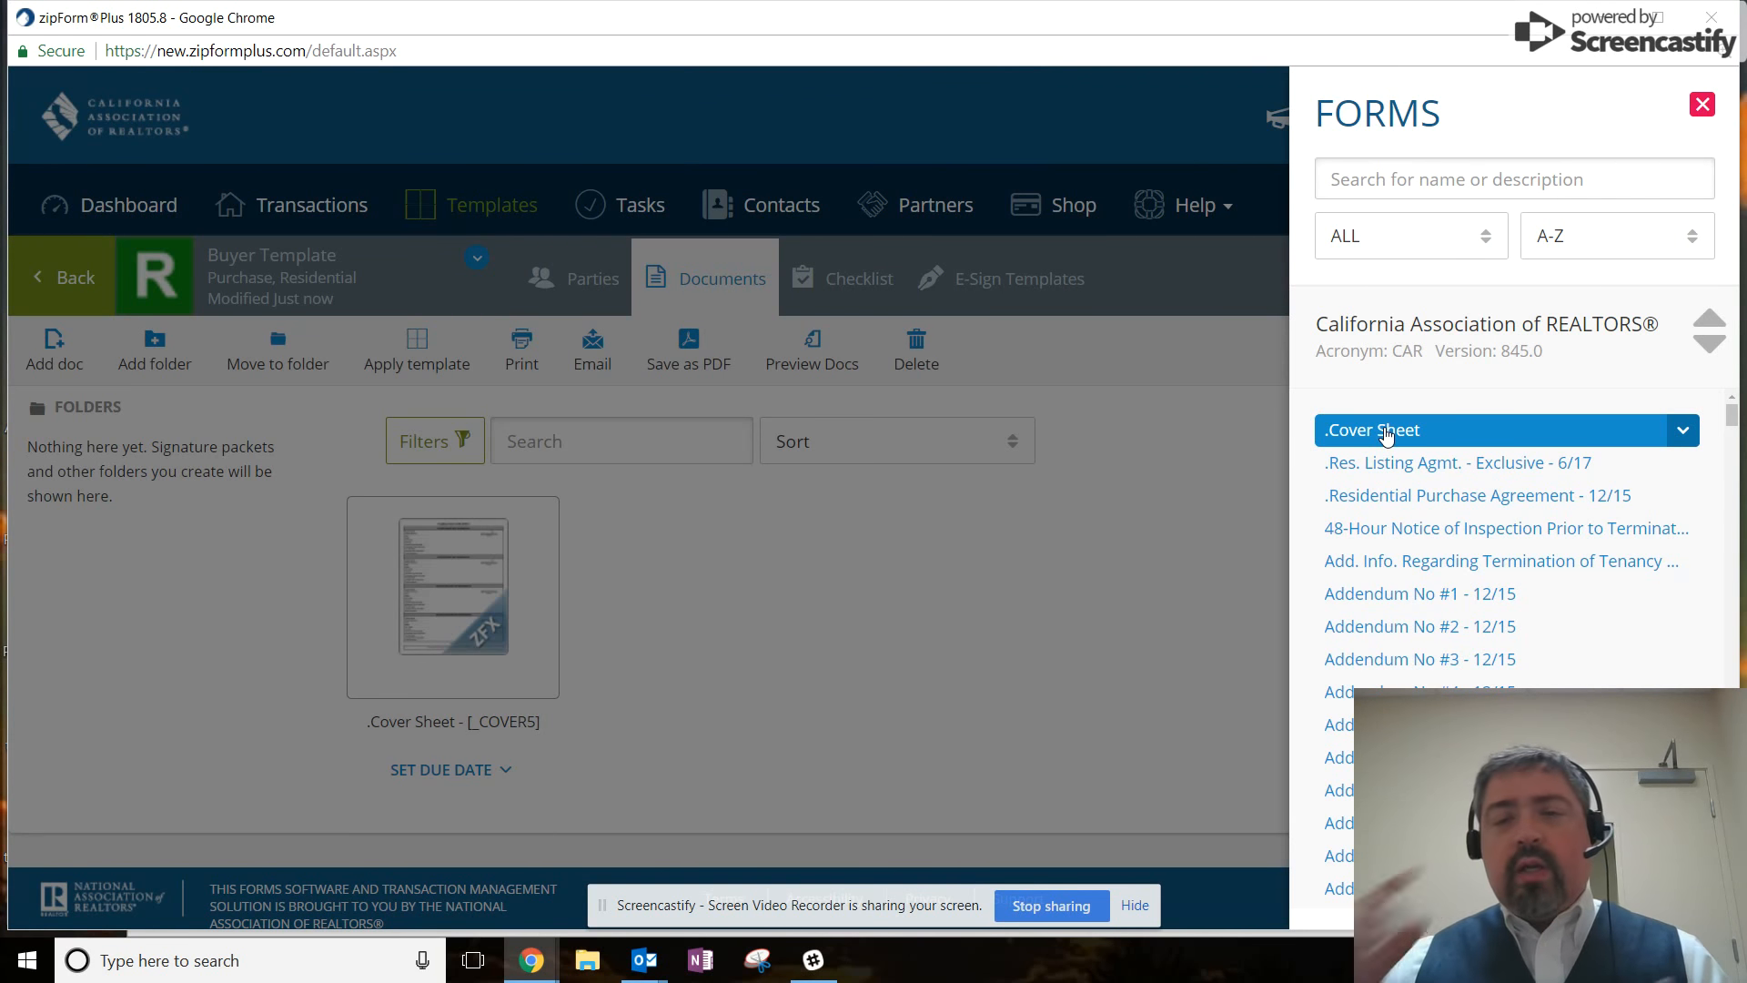
{"action": "scroll", "coordinate": [1574, 592], "scroll_direction": "down", "scroll_amount": 7}
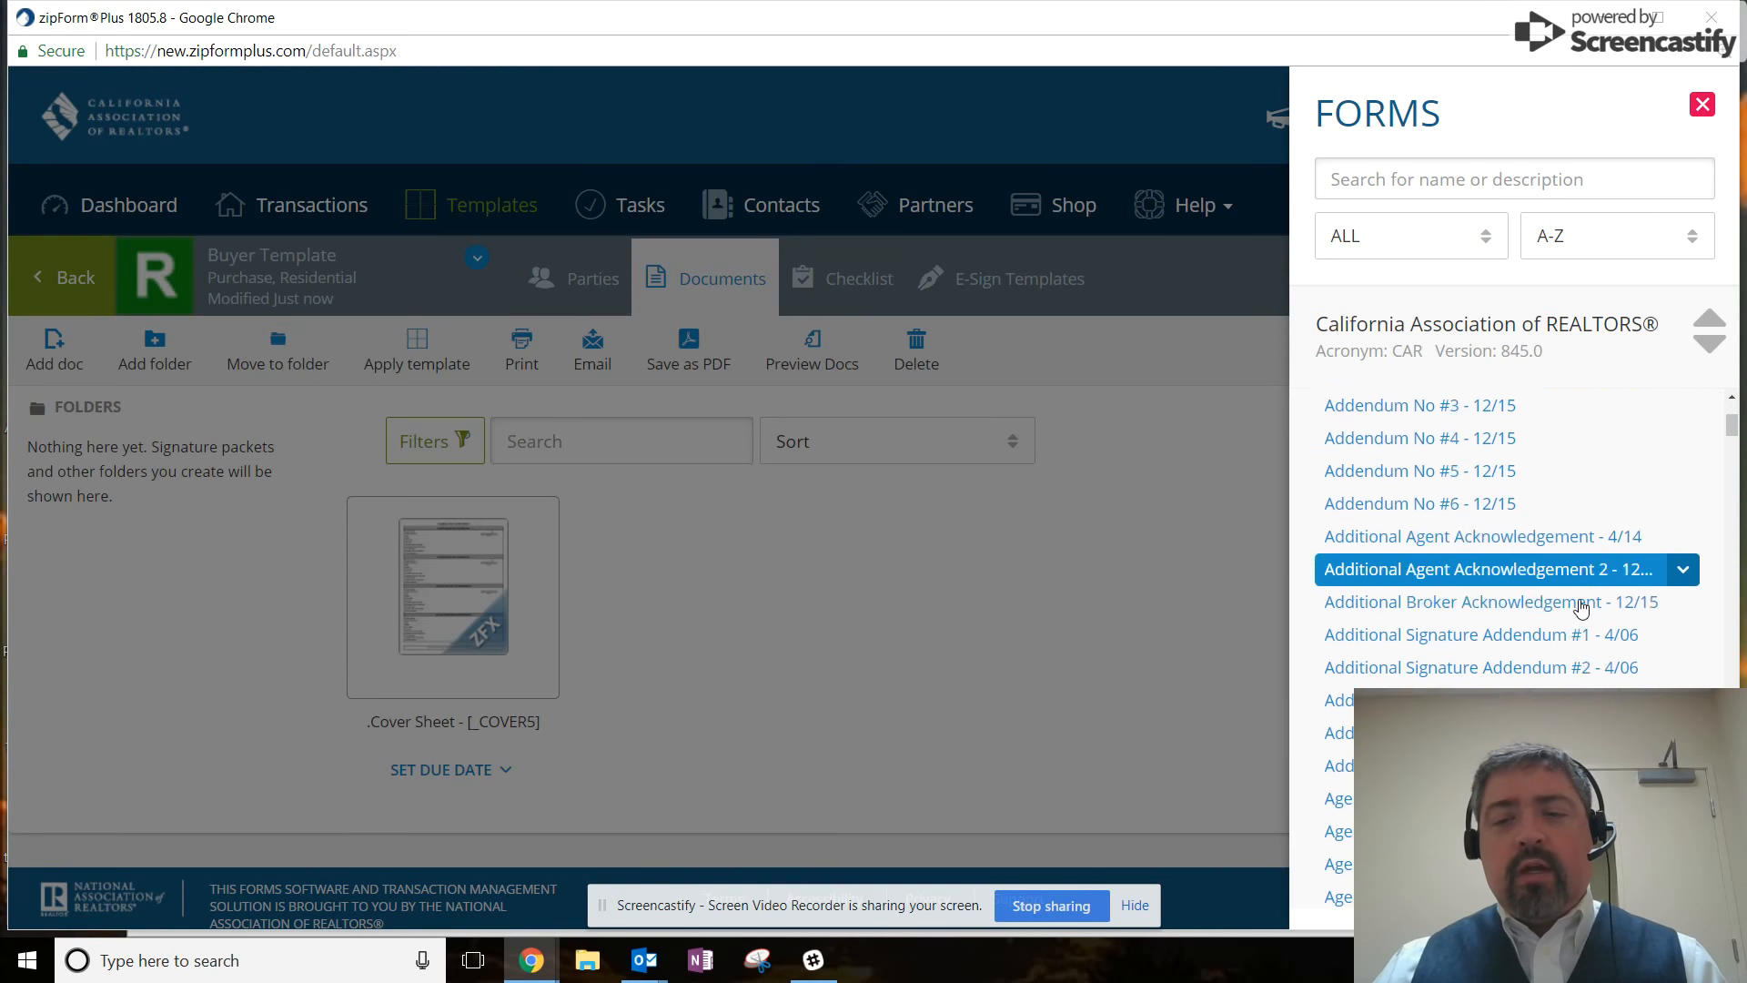
{"action": "scroll", "coordinate": [1574, 622], "scroll_direction": "up", "scroll_amount": 7}
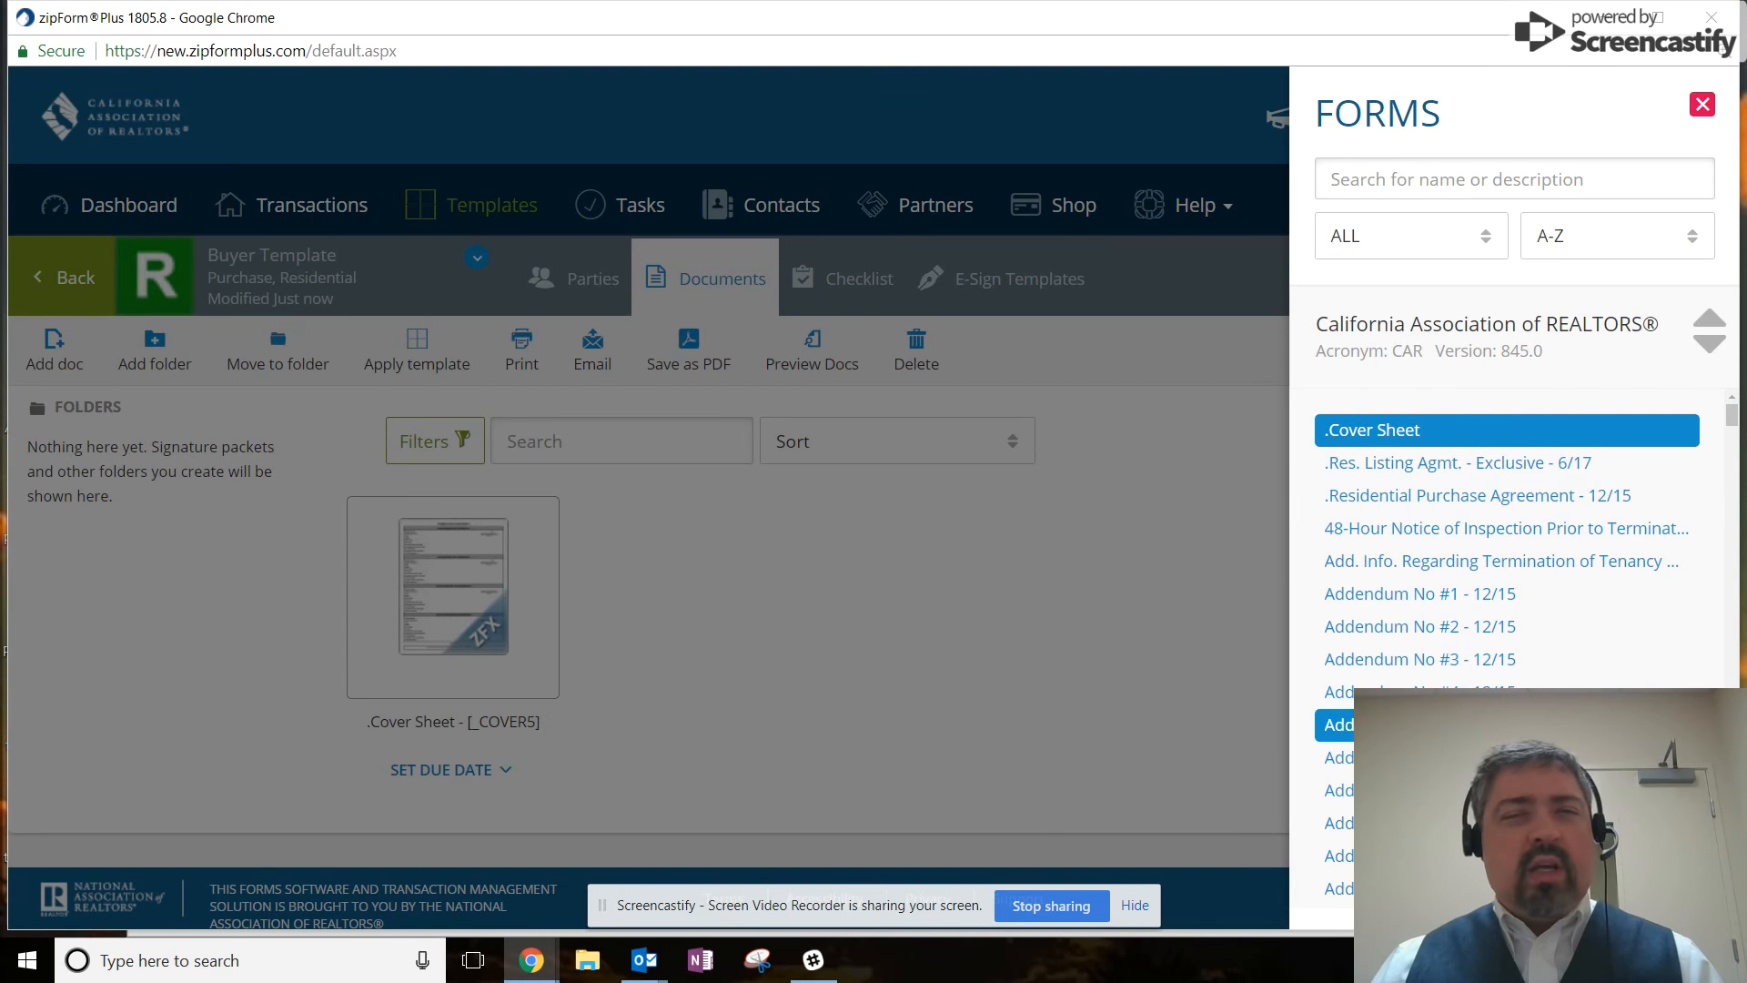
Search 'rpa' and add the Residential Purchase Agreement 12/15 form.
{"action": "left_click", "coordinate": [1339, 179]}
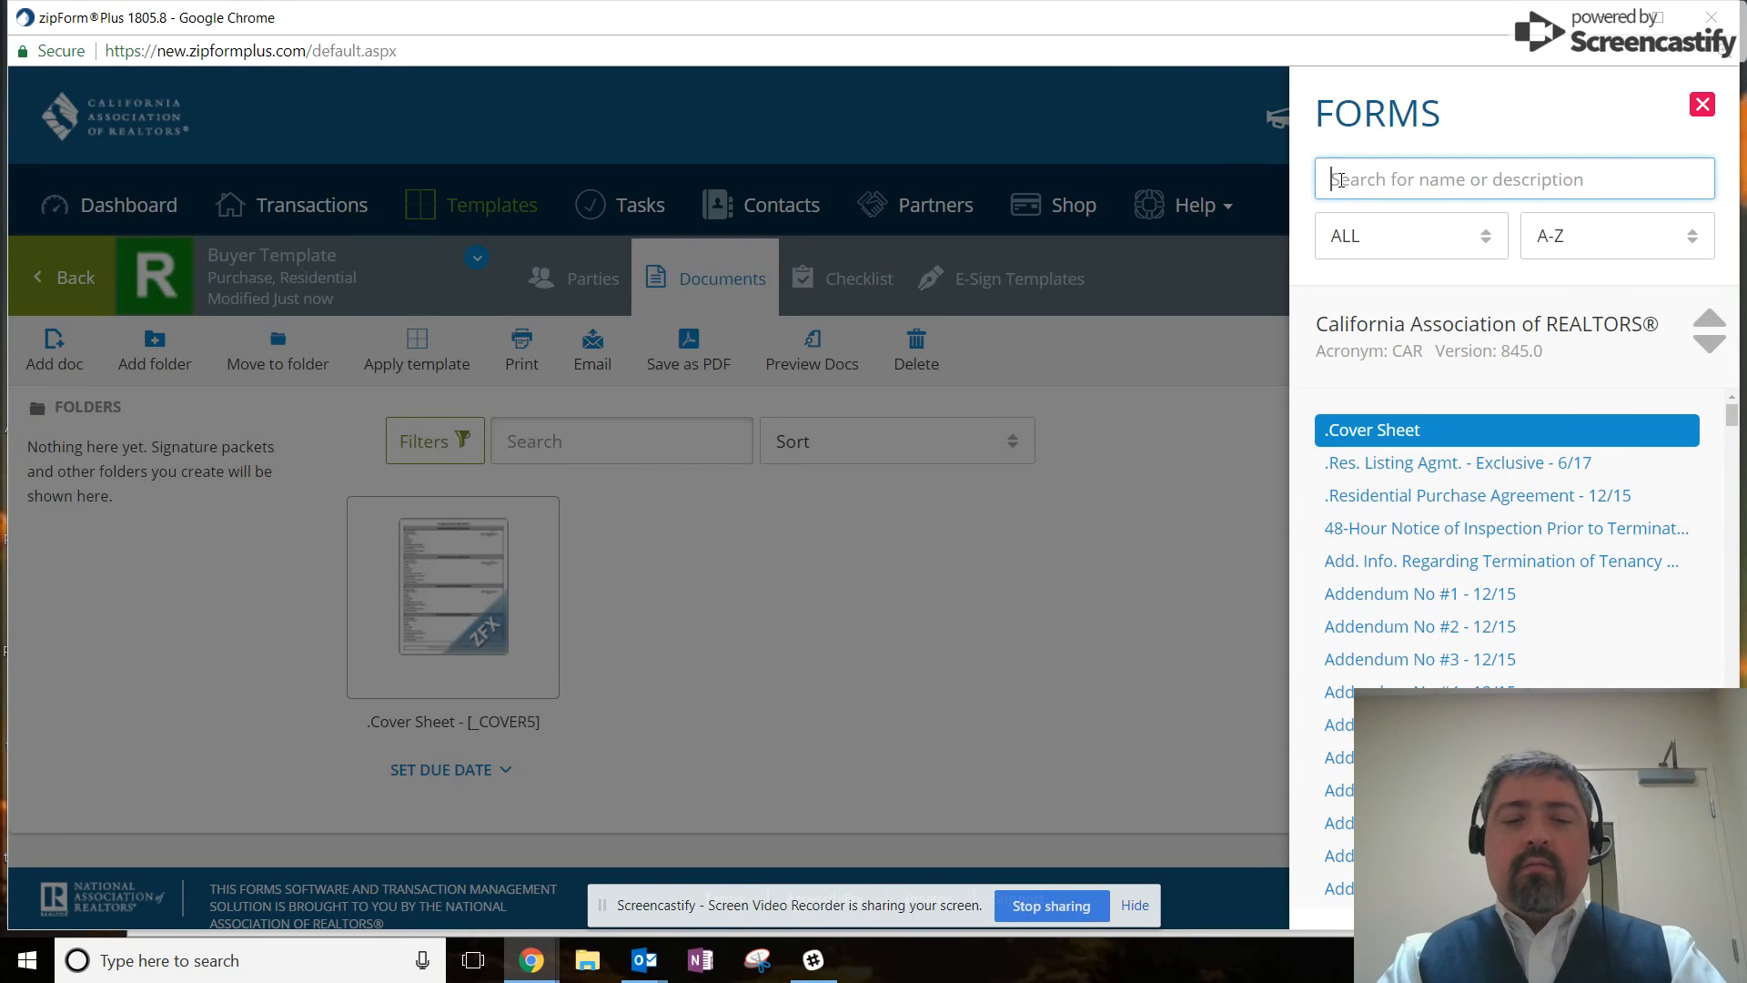
{"action": "type", "text": "rpa"}
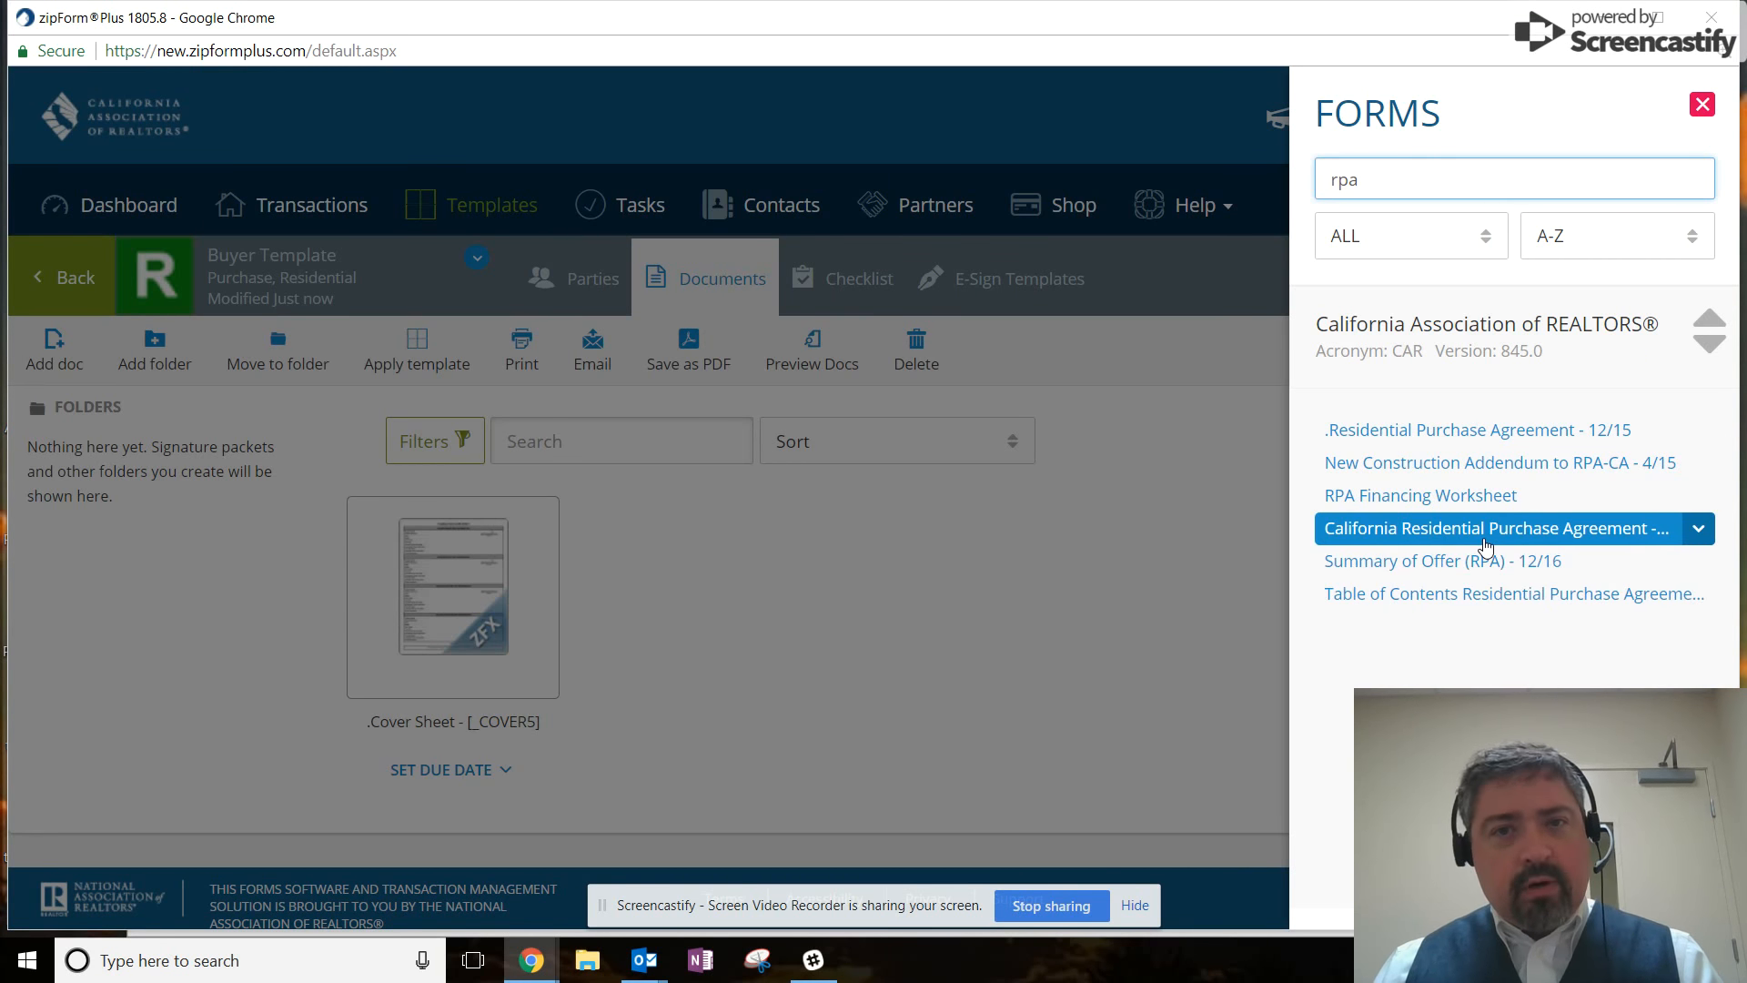
{"action": "left_click", "coordinate": [1496, 432]}
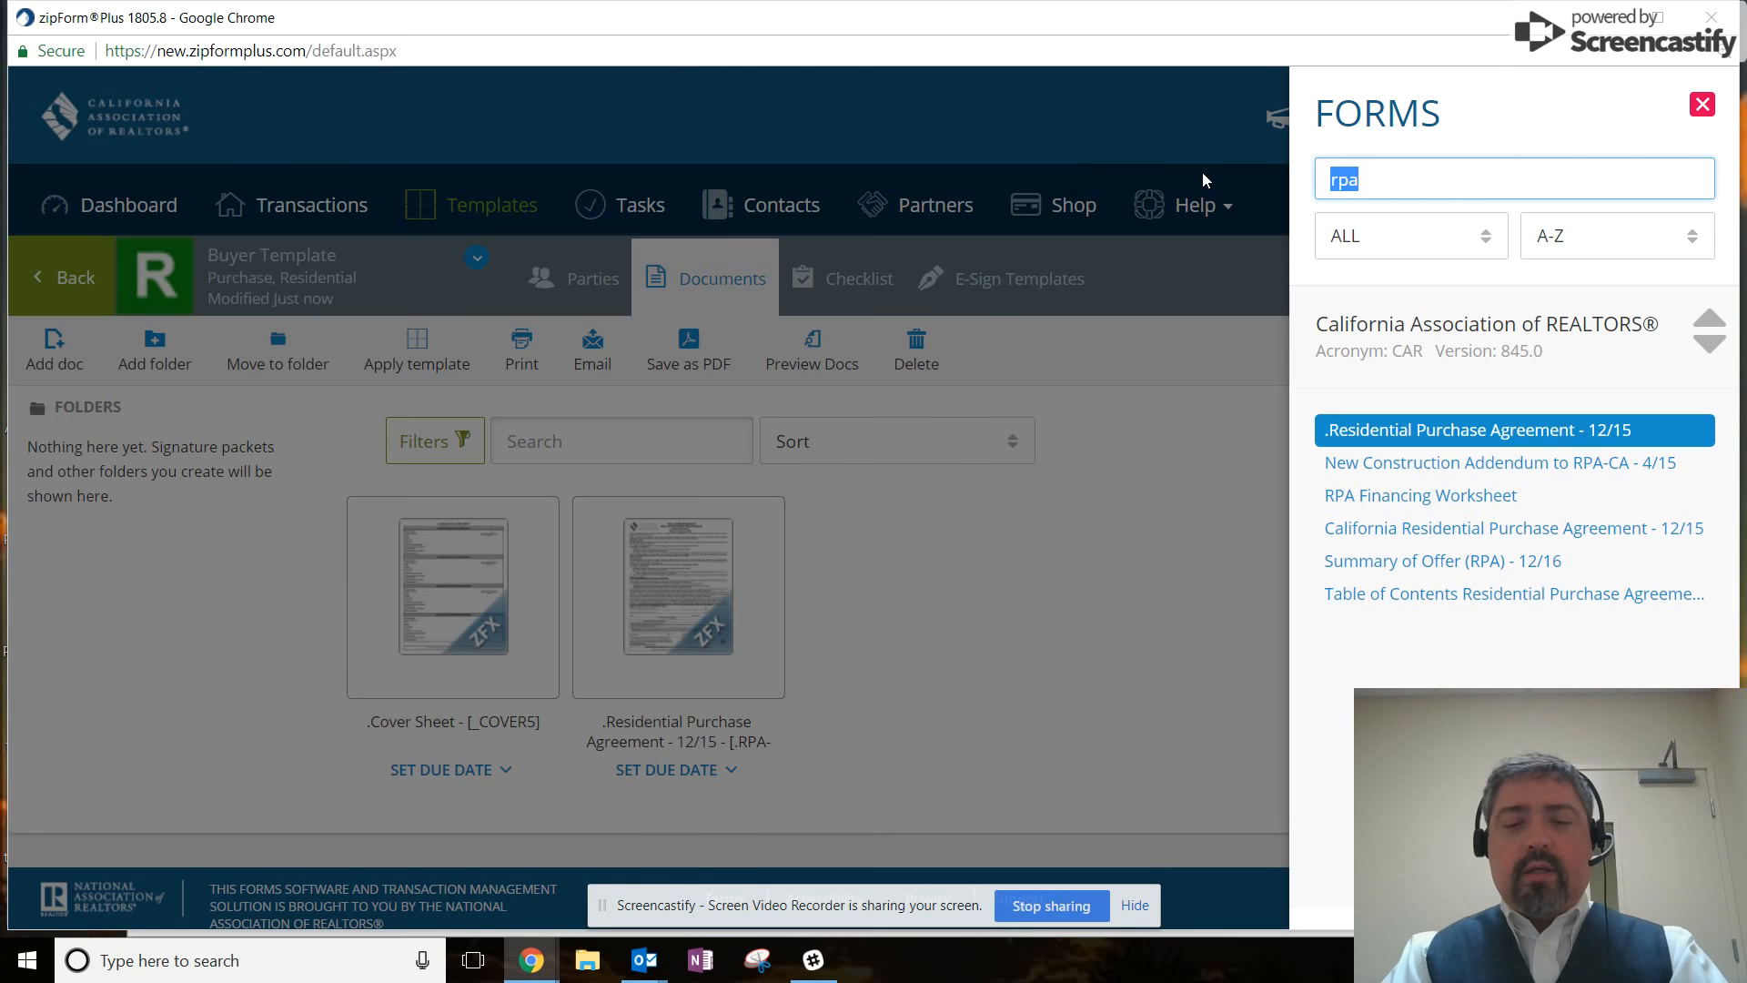
Search 'commission', add Commission Agreement 12/15, and close the forms library.
{"action": "type", "text": "disclosure"}
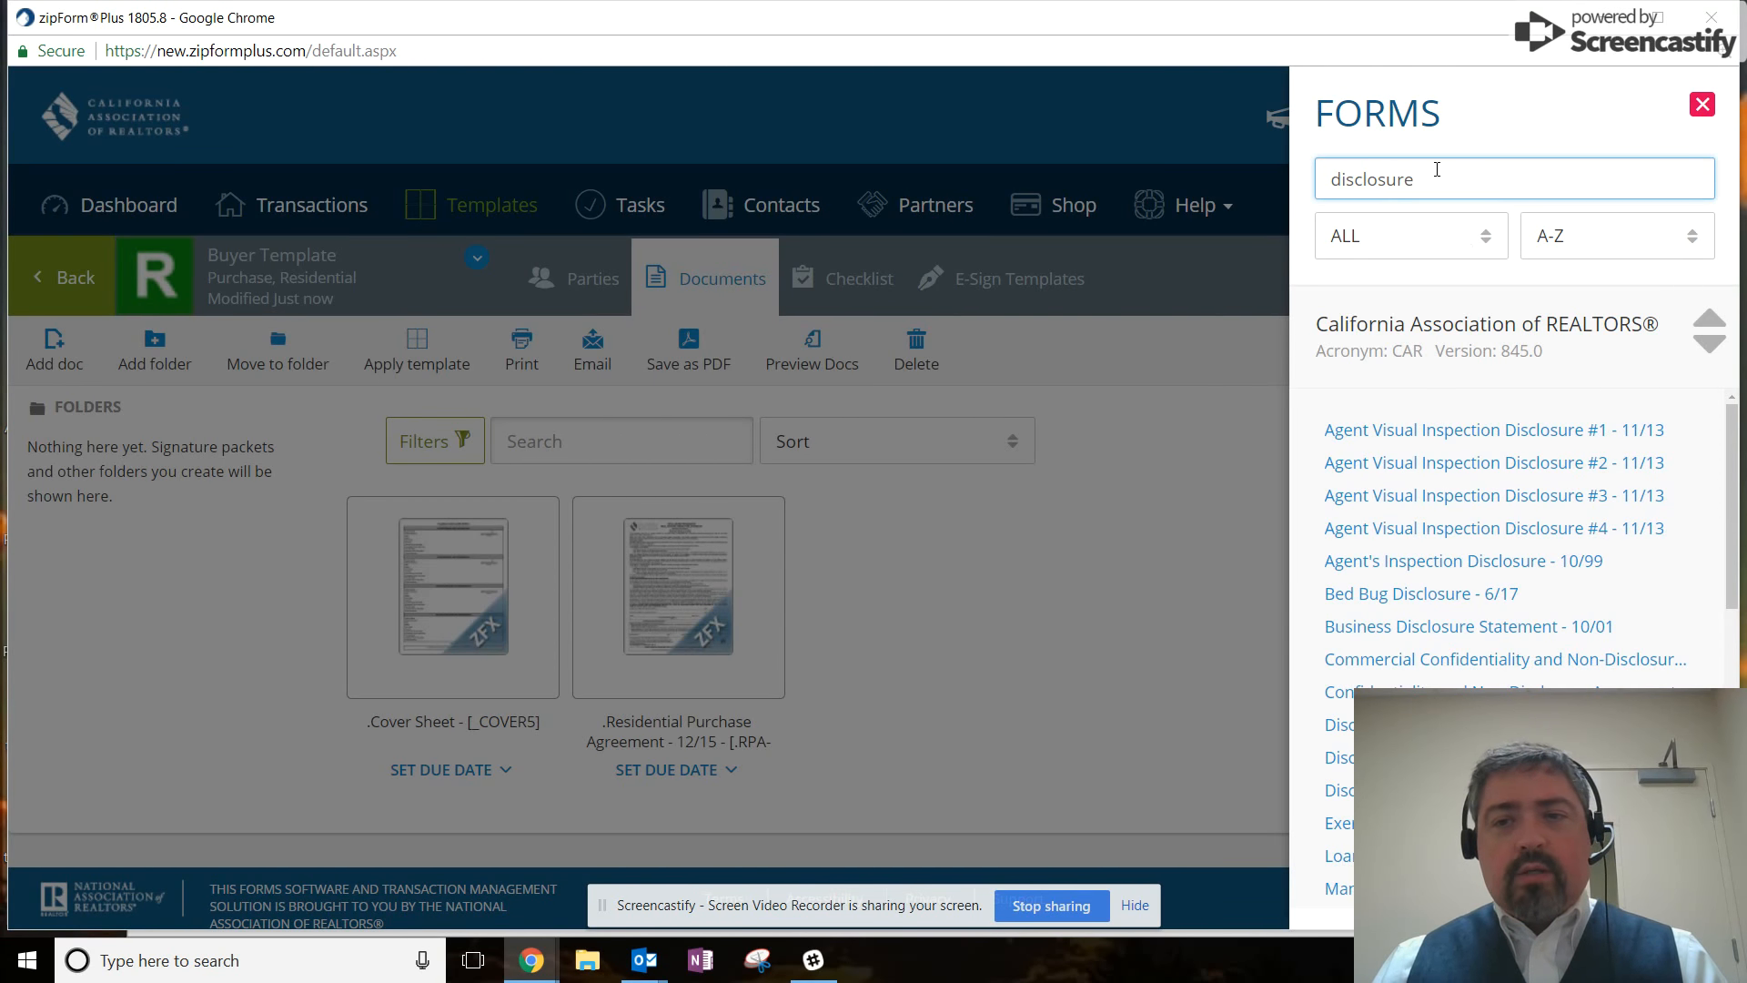
{"action": "left_click_drag", "start_coordinate": [1407, 178], "coordinate": [1268, 173]}
{"action": "key", "text": "BackSpace"}
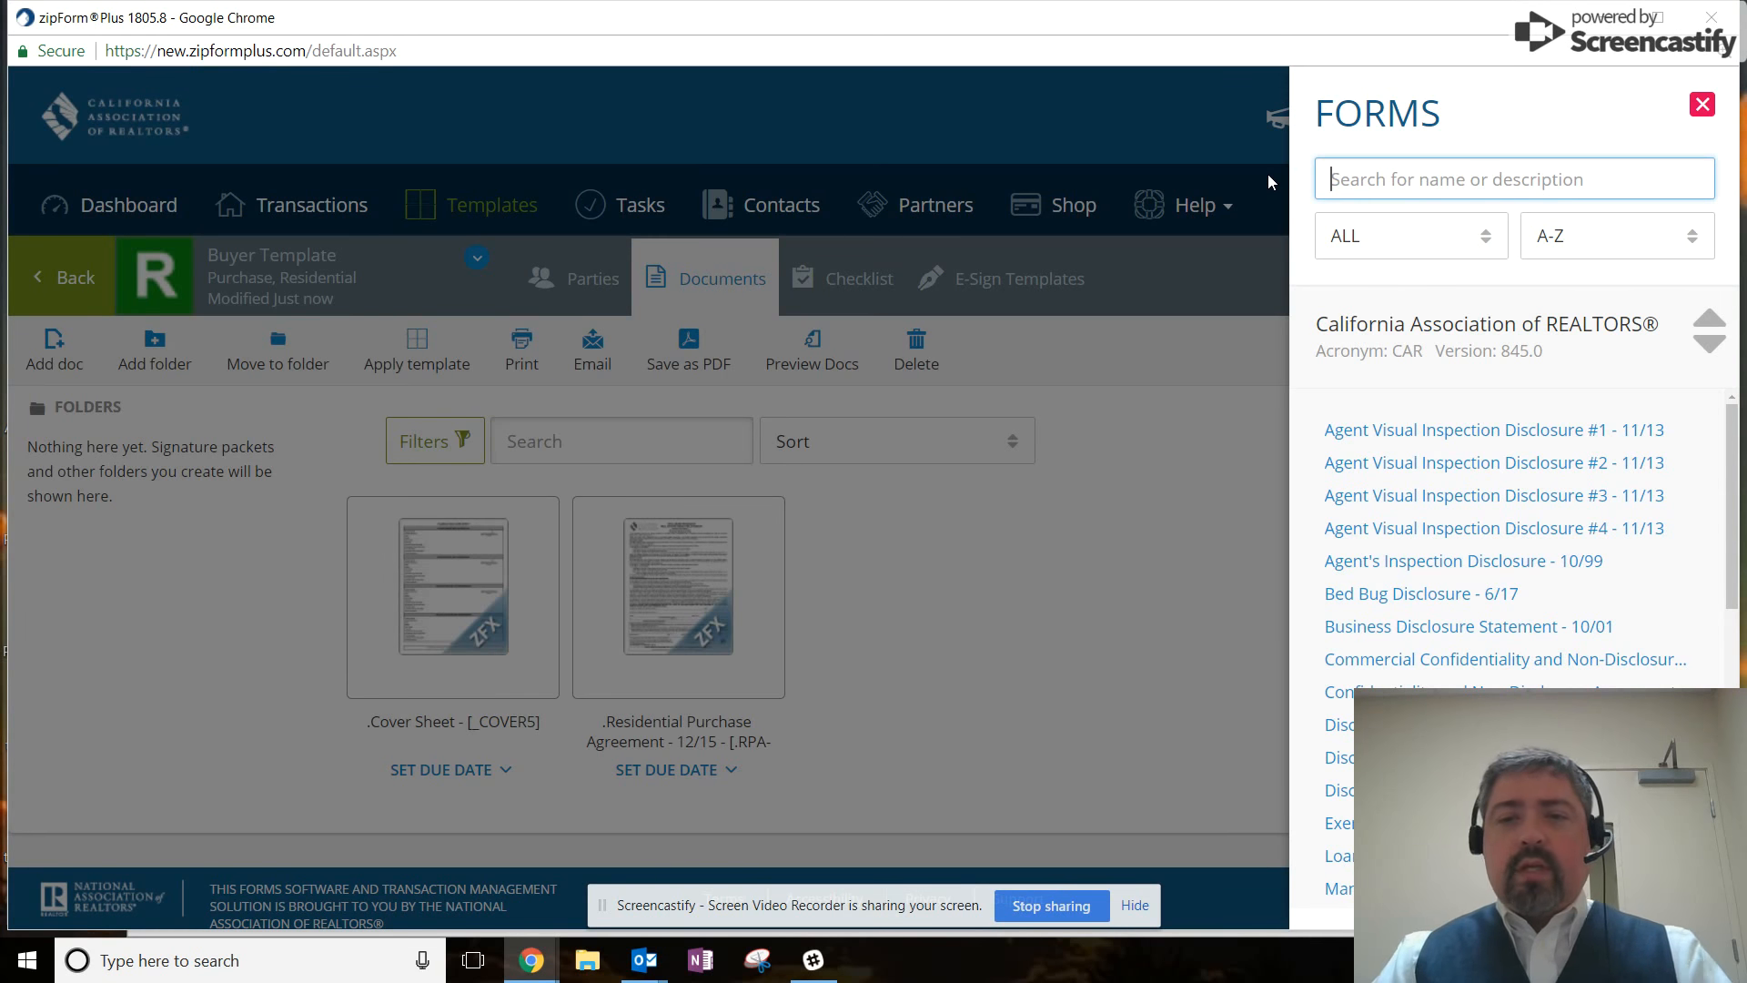
{"action": "type", "text": "commission"}
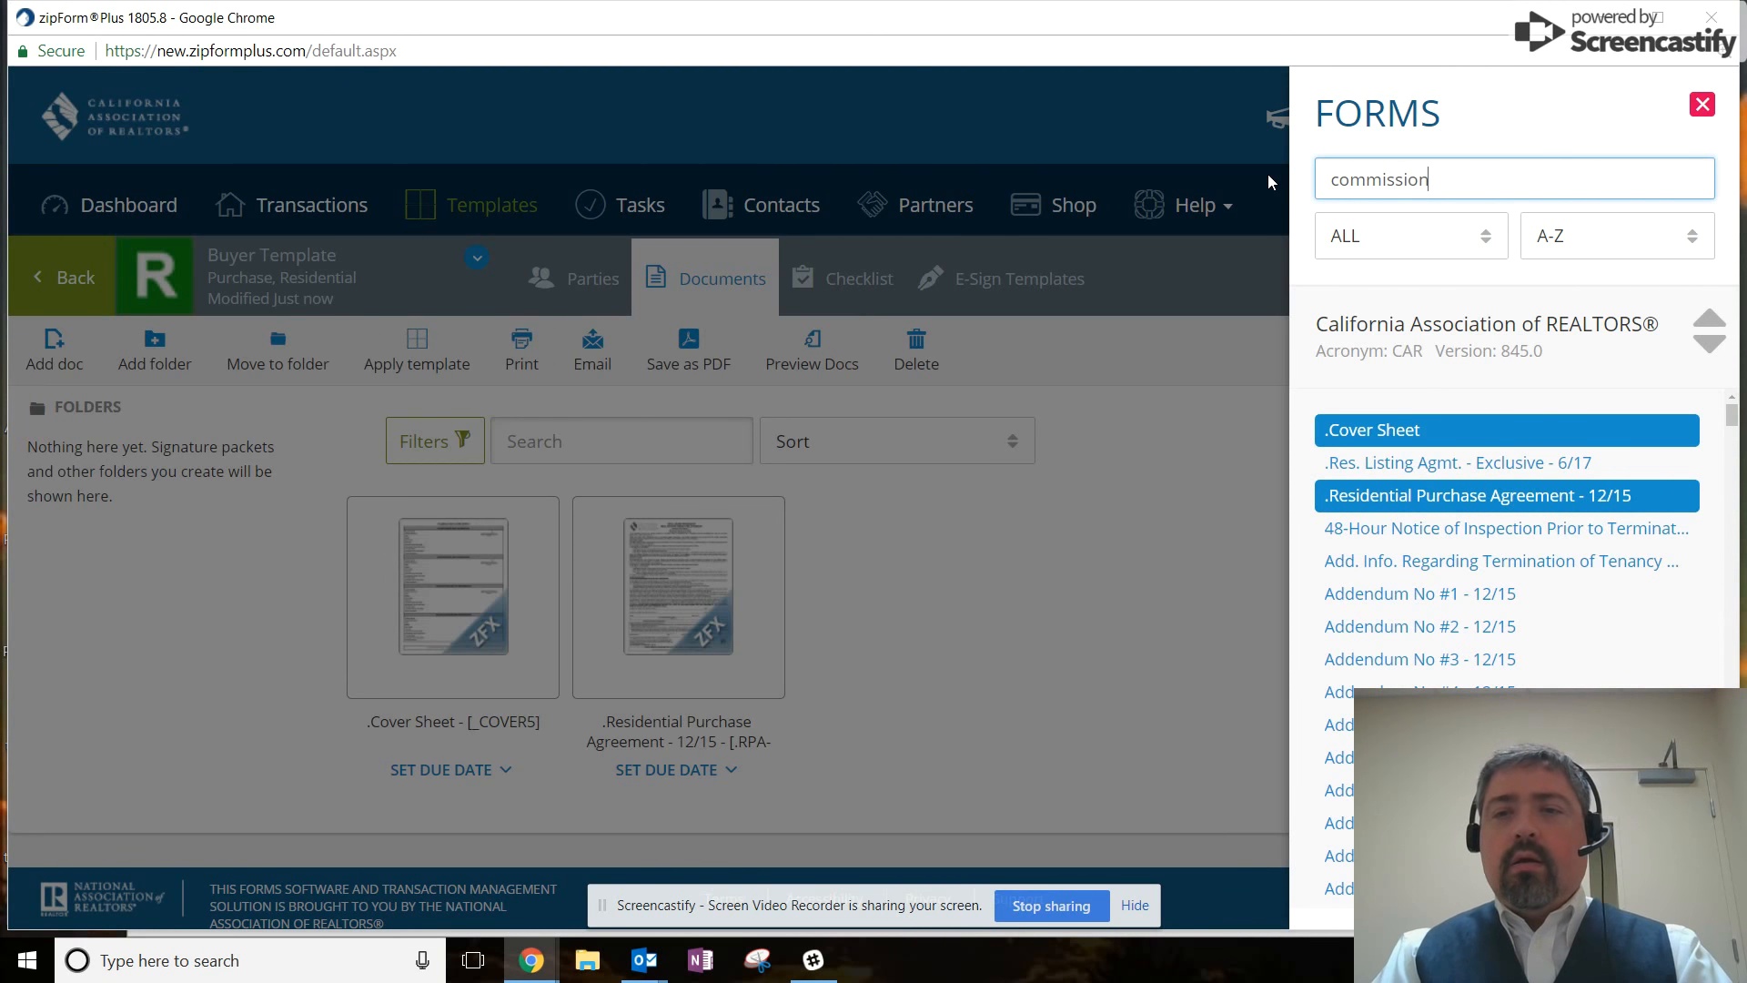
{"action": "left_click", "coordinate": [1413, 435]}
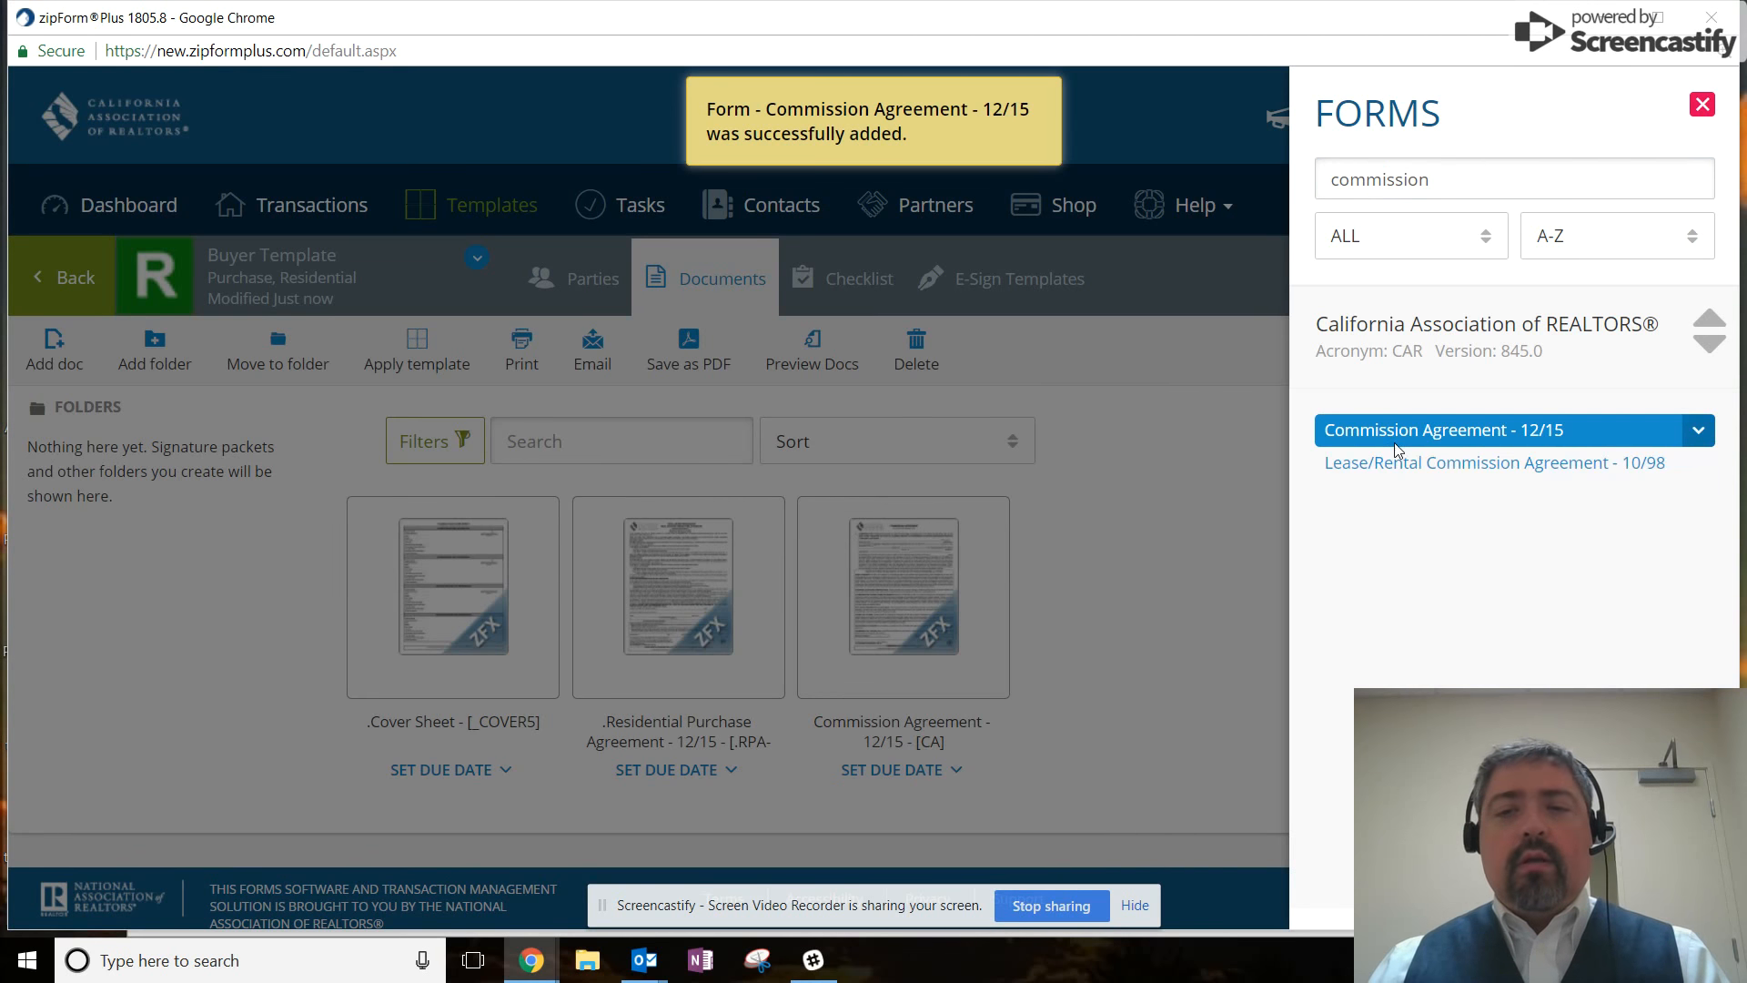
{"action": "left_click", "coordinate": [1143, 508]}
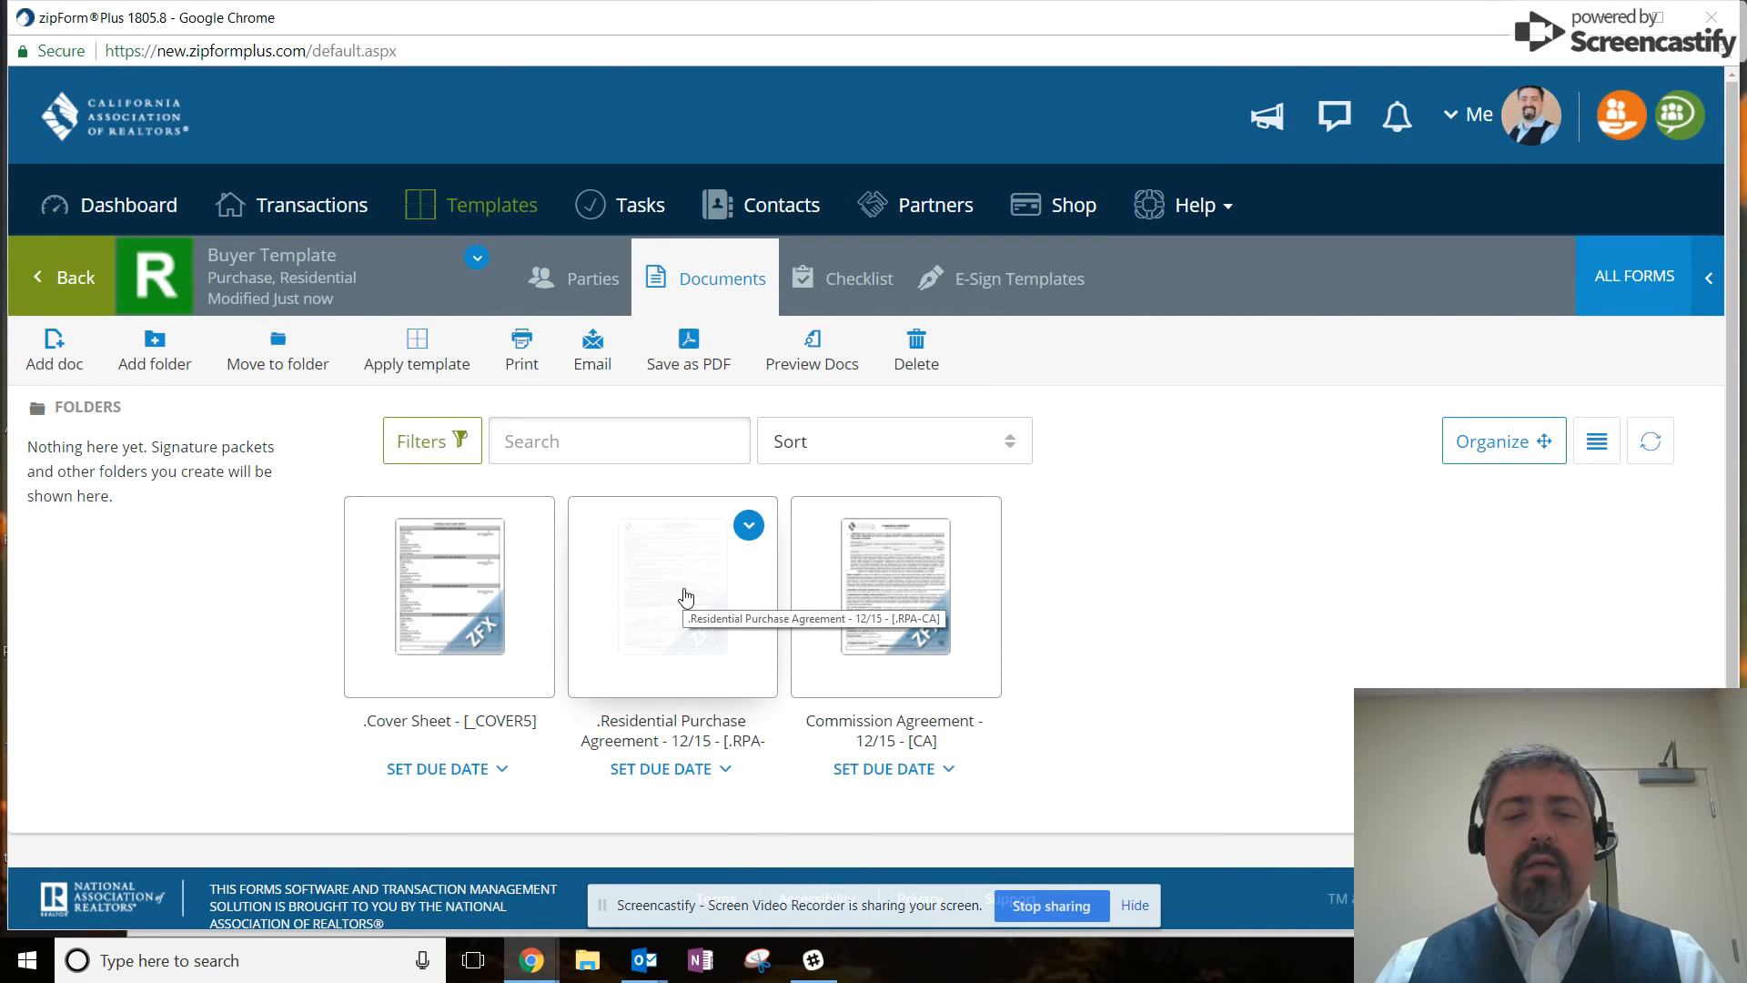
Open the Cover Sheet and enter J&J Realty as the selling broker firm.
{"action": "left_click", "coordinate": [500, 600]}
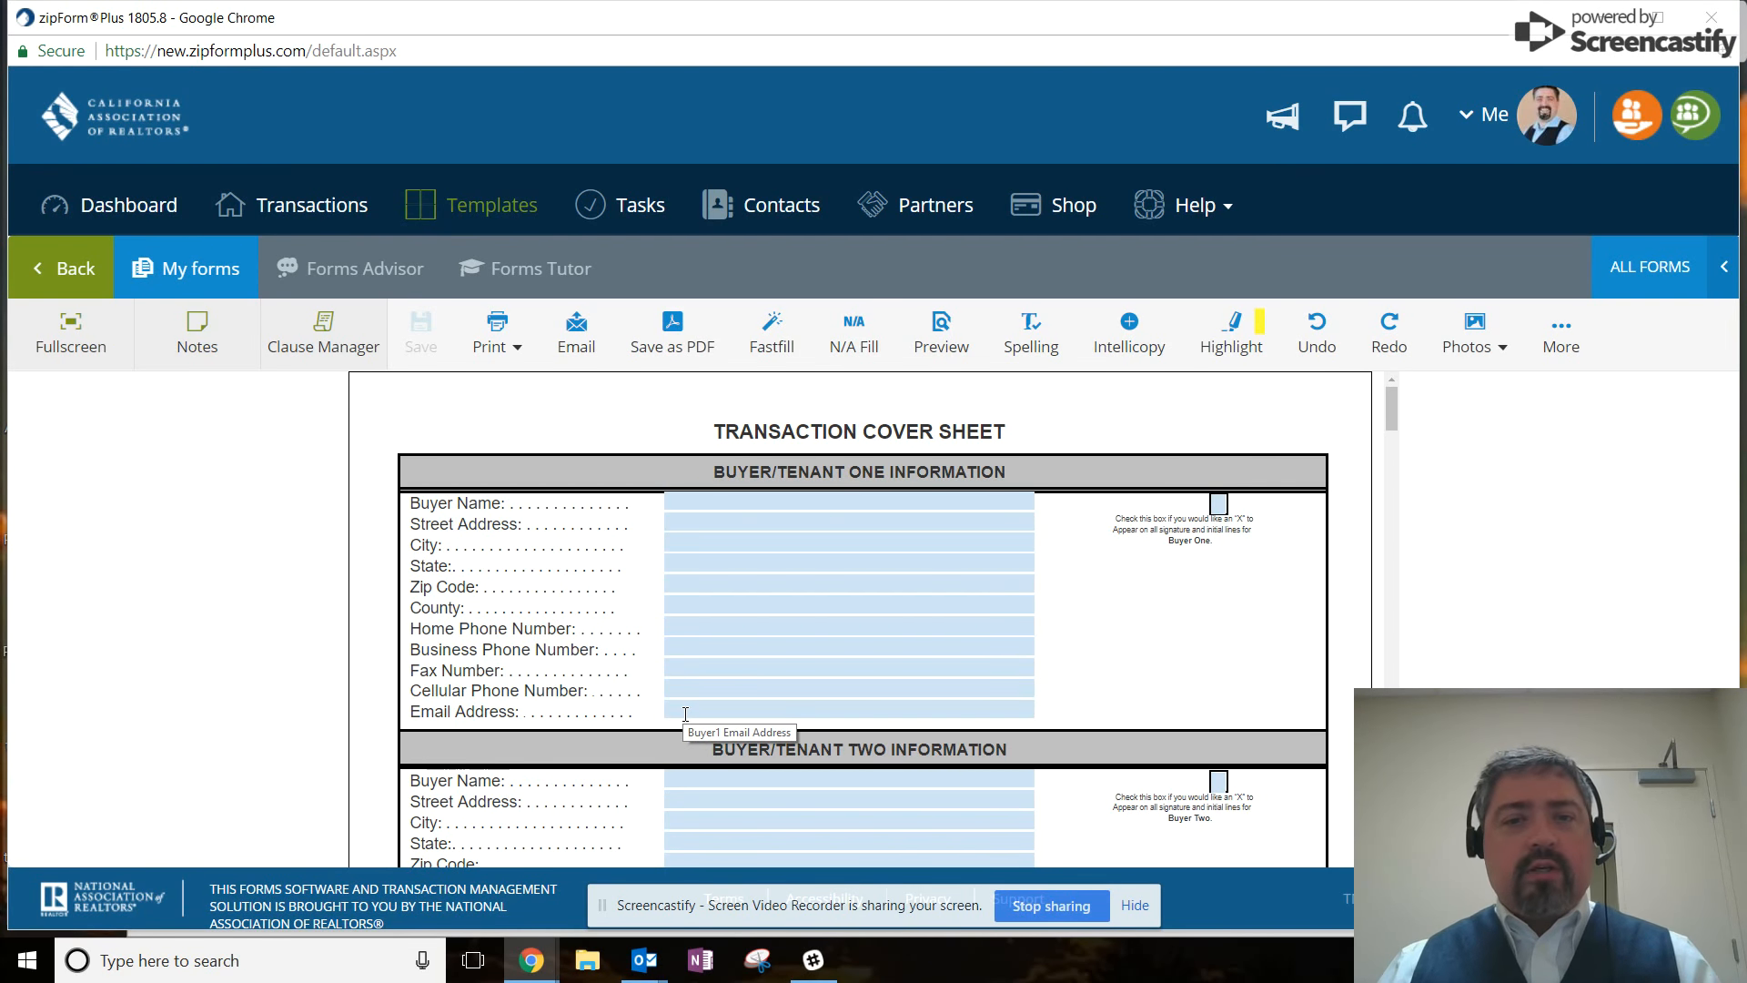
{"action": "scroll", "coordinate": [782, 628], "scroll_direction": "down", "scroll_amount": 15}
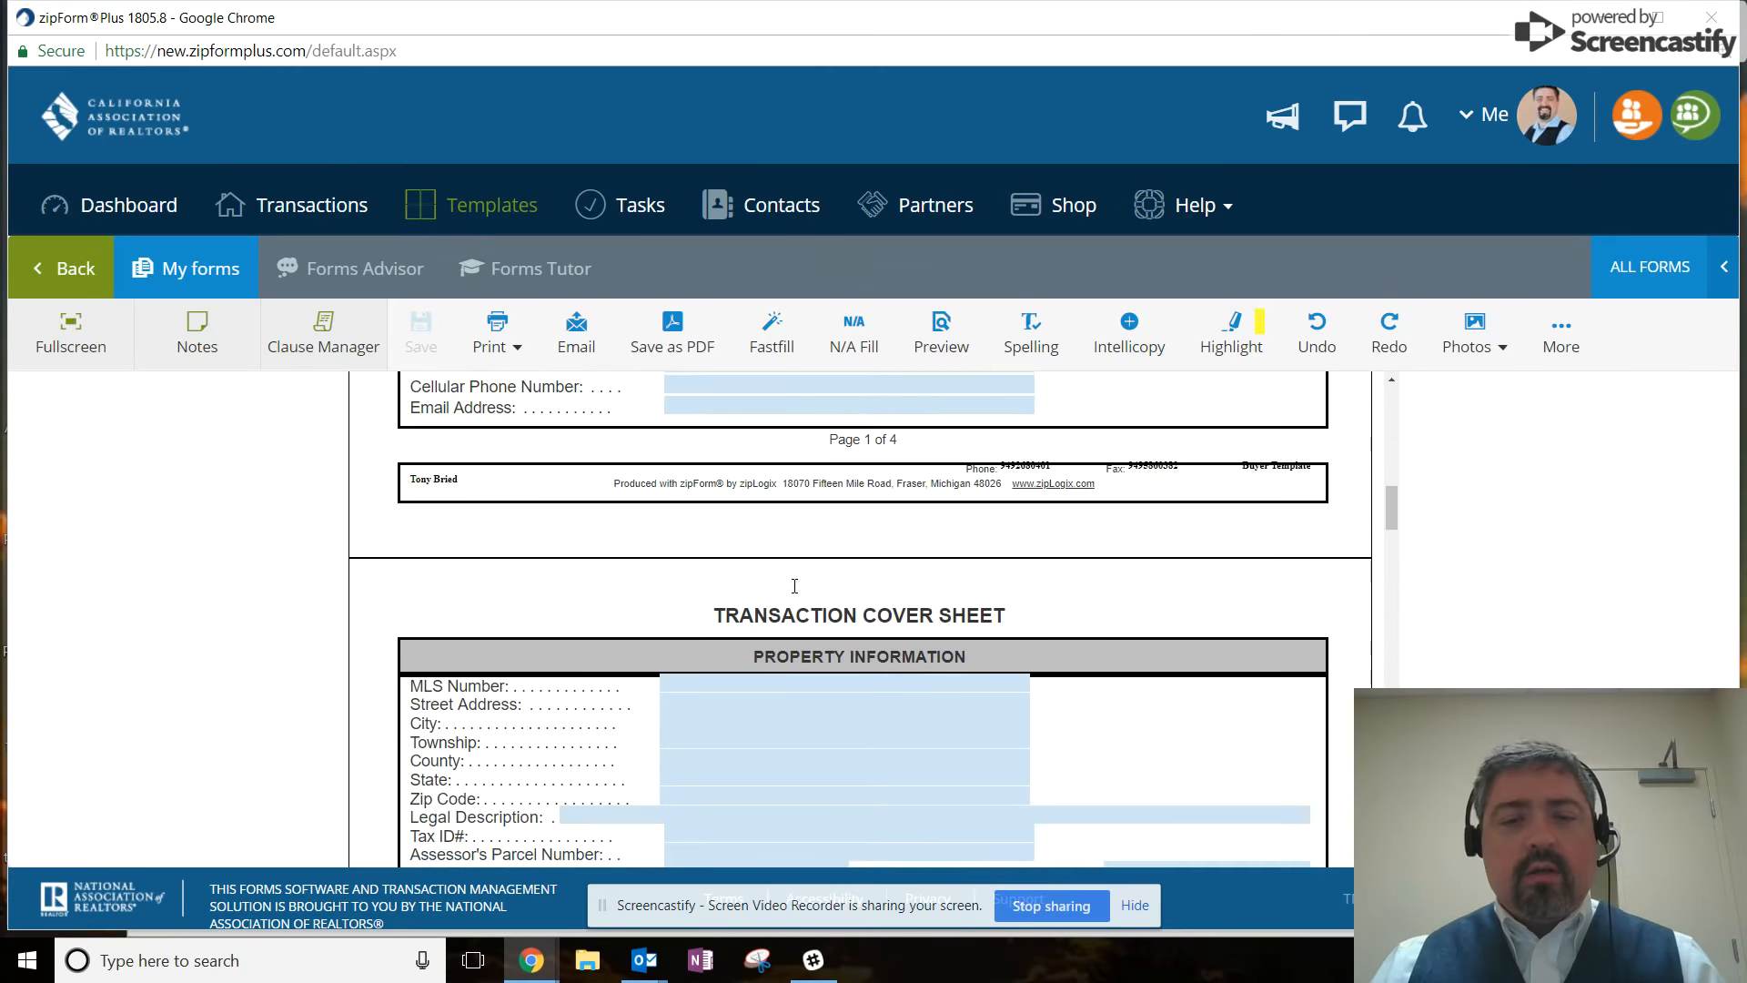
{"action": "scroll", "coordinate": [794, 586], "scroll_direction": "up", "scroll_amount": 6}
{"action": "scroll", "coordinate": [789, 600], "scroll_direction": "down", "scroll_amount": 1}
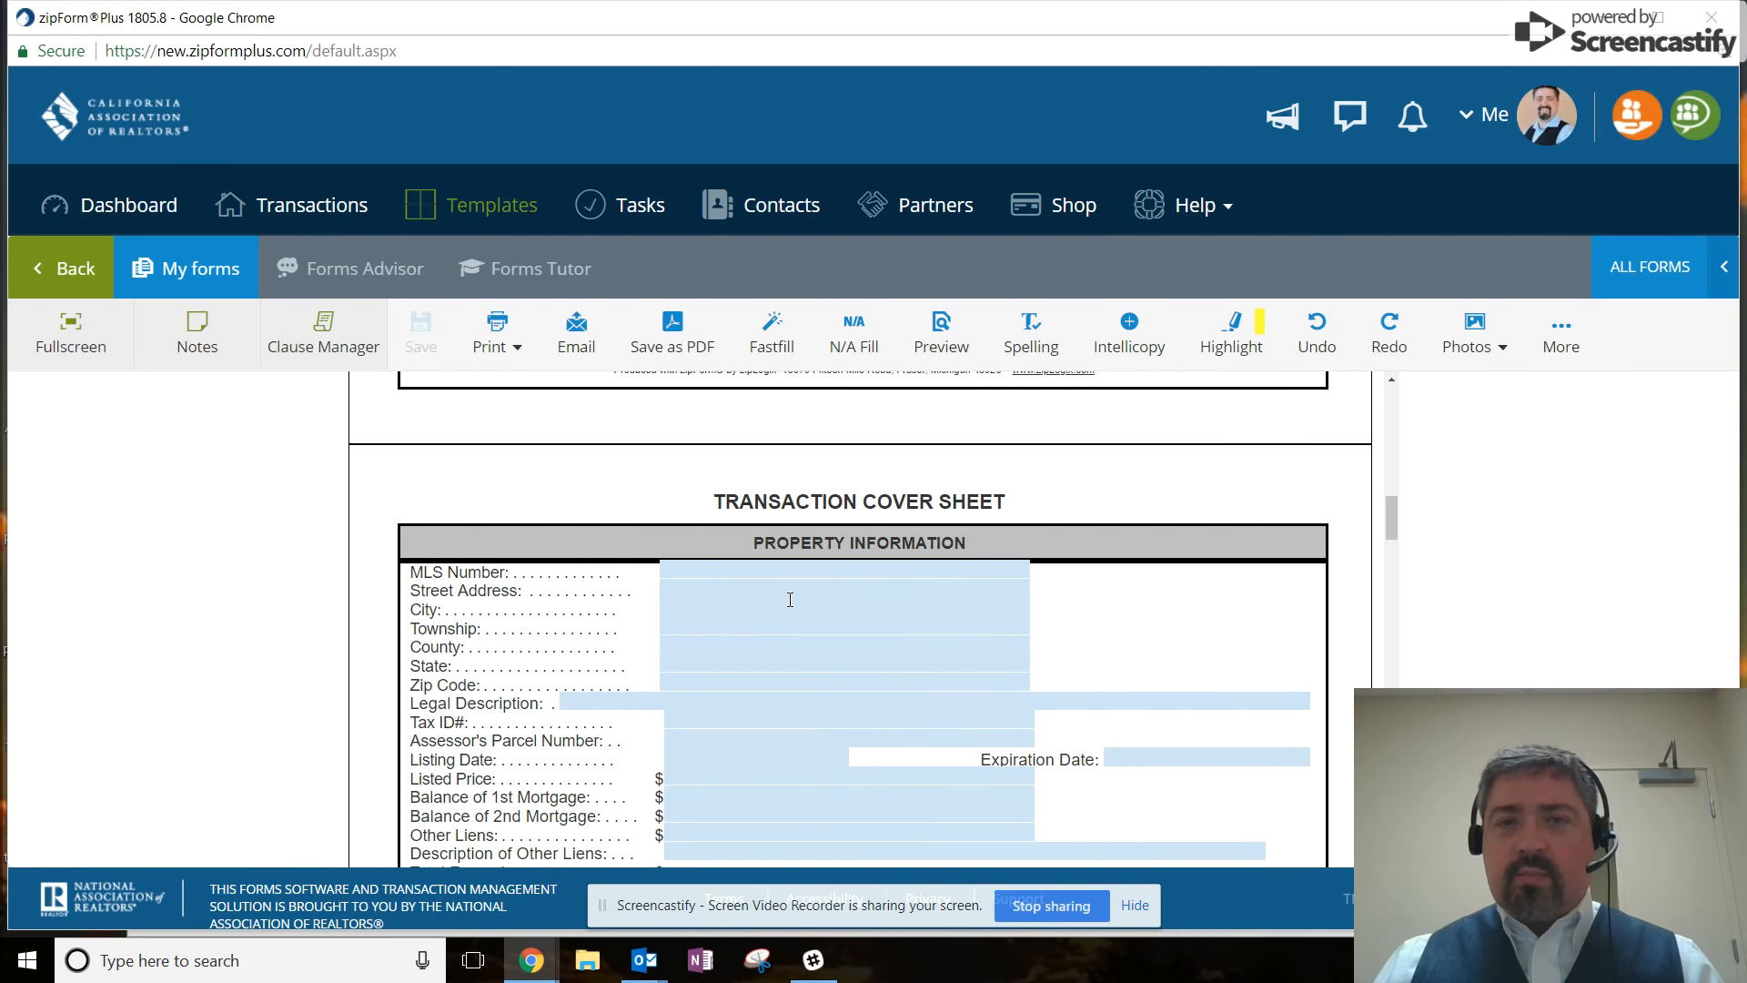
{"action": "scroll", "coordinate": [789, 600], "scroll_direction": "down", "scroll_amount": 12}
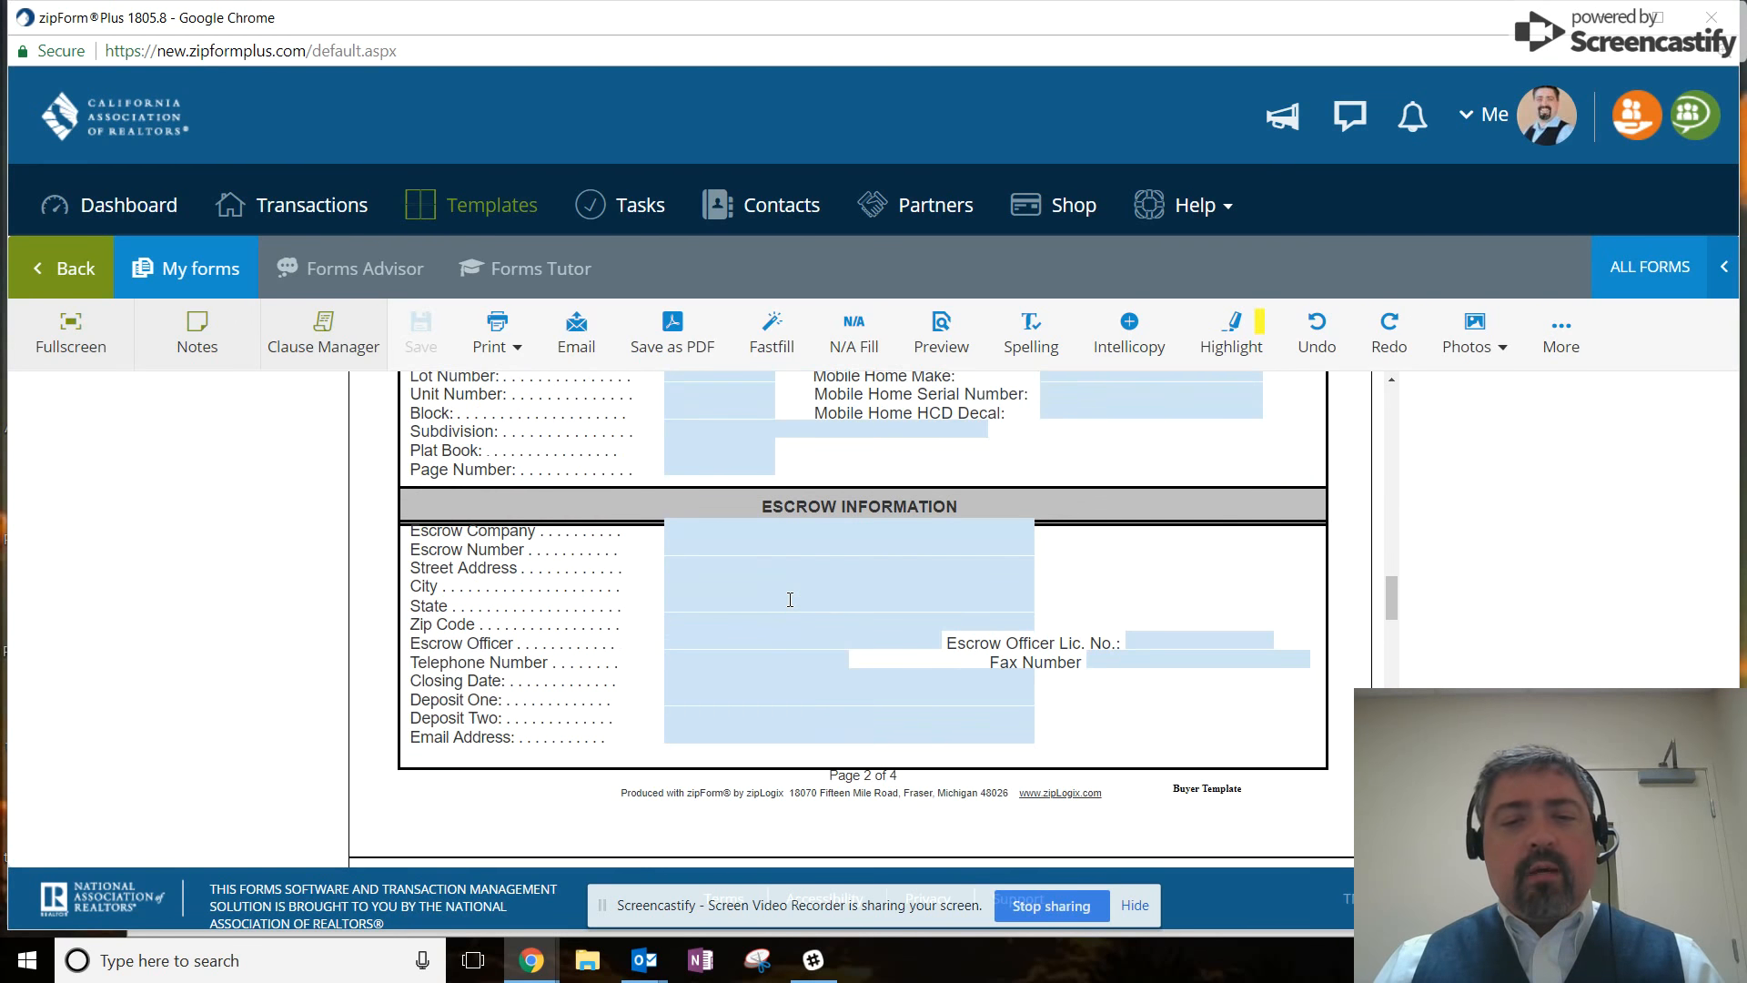
{"action": "scroll", "coordinate": [787, 596], "scroll_direction": "down", "scroll_amount": 3}
{"action": "scroll", "coordinate": [783, 593], "scroll_direction": "up", "scroll_amount": 1}
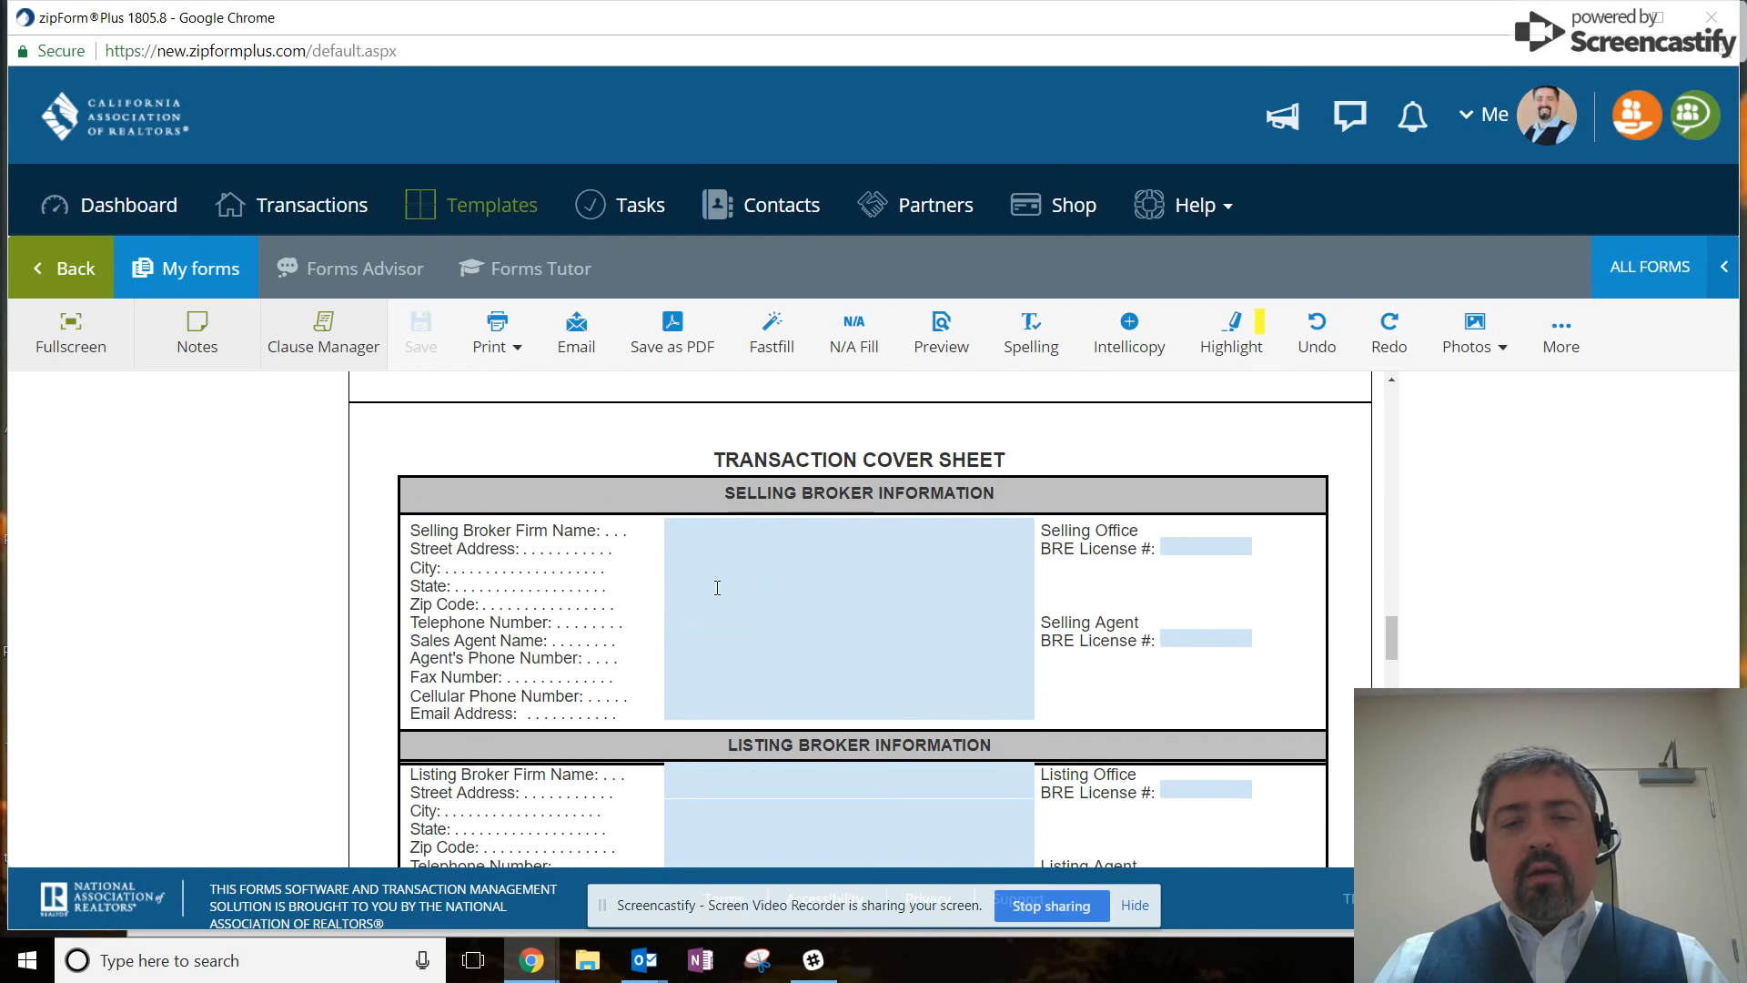
{"action": "left_click", "coordinate": [700, 528]}
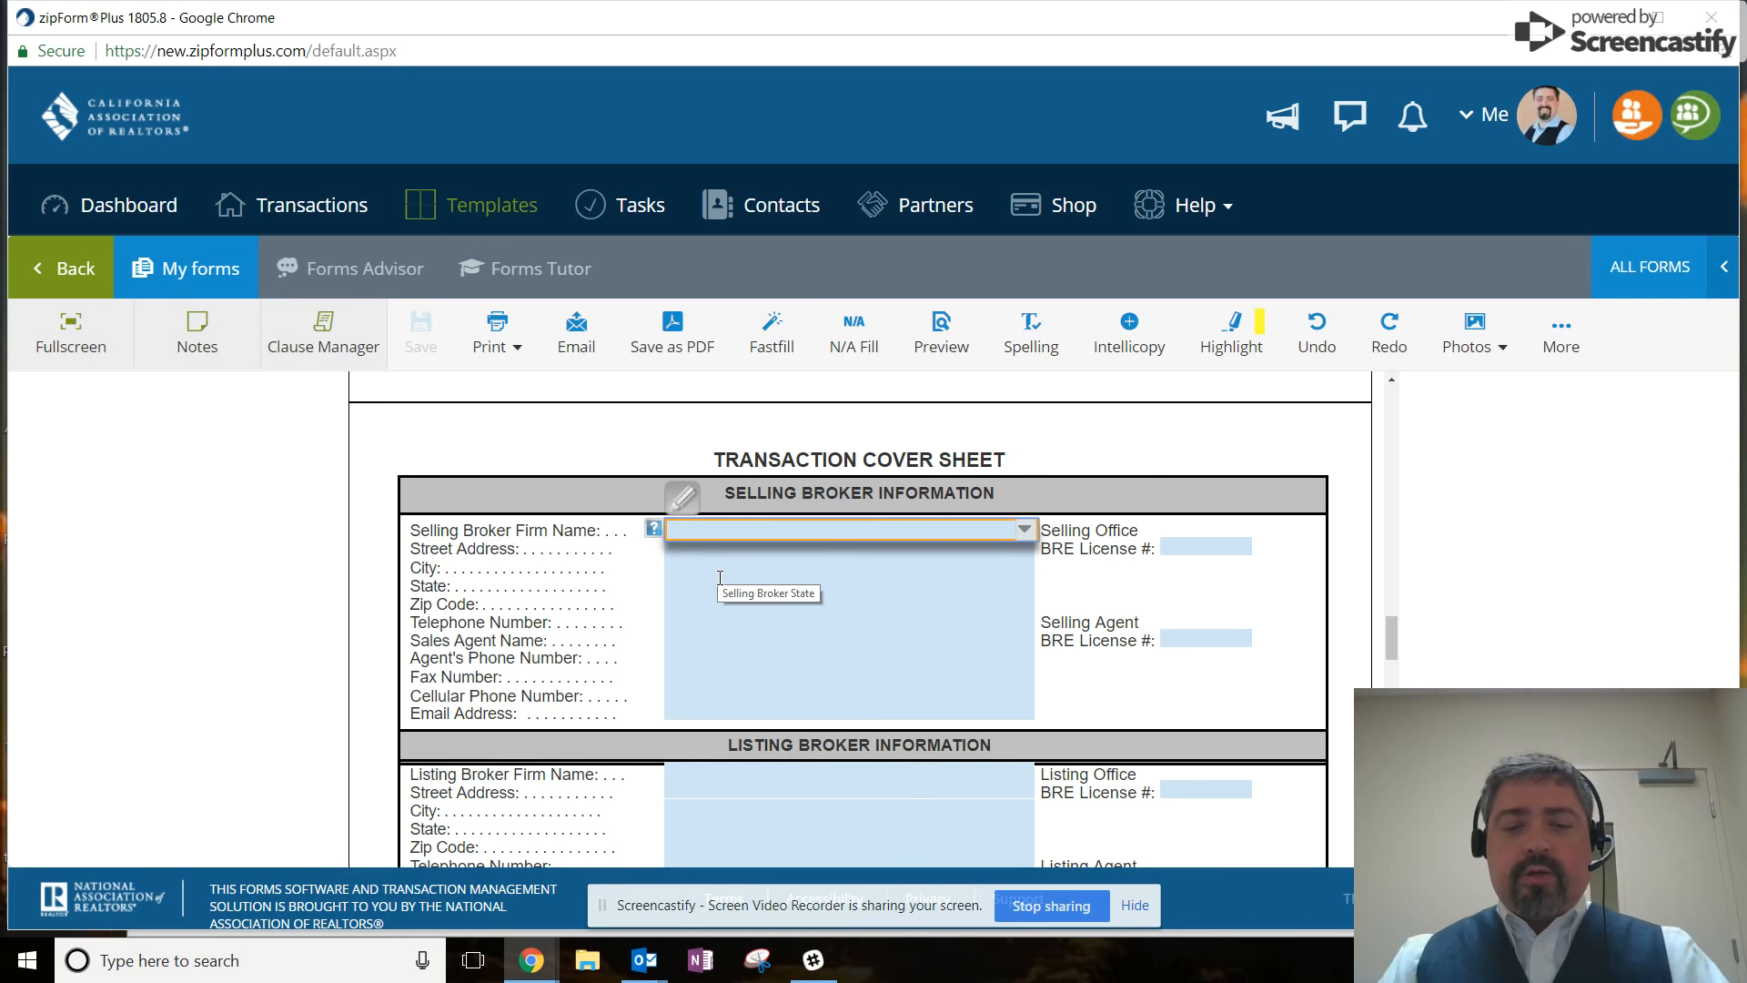
{"action": "type", "text": "J"}
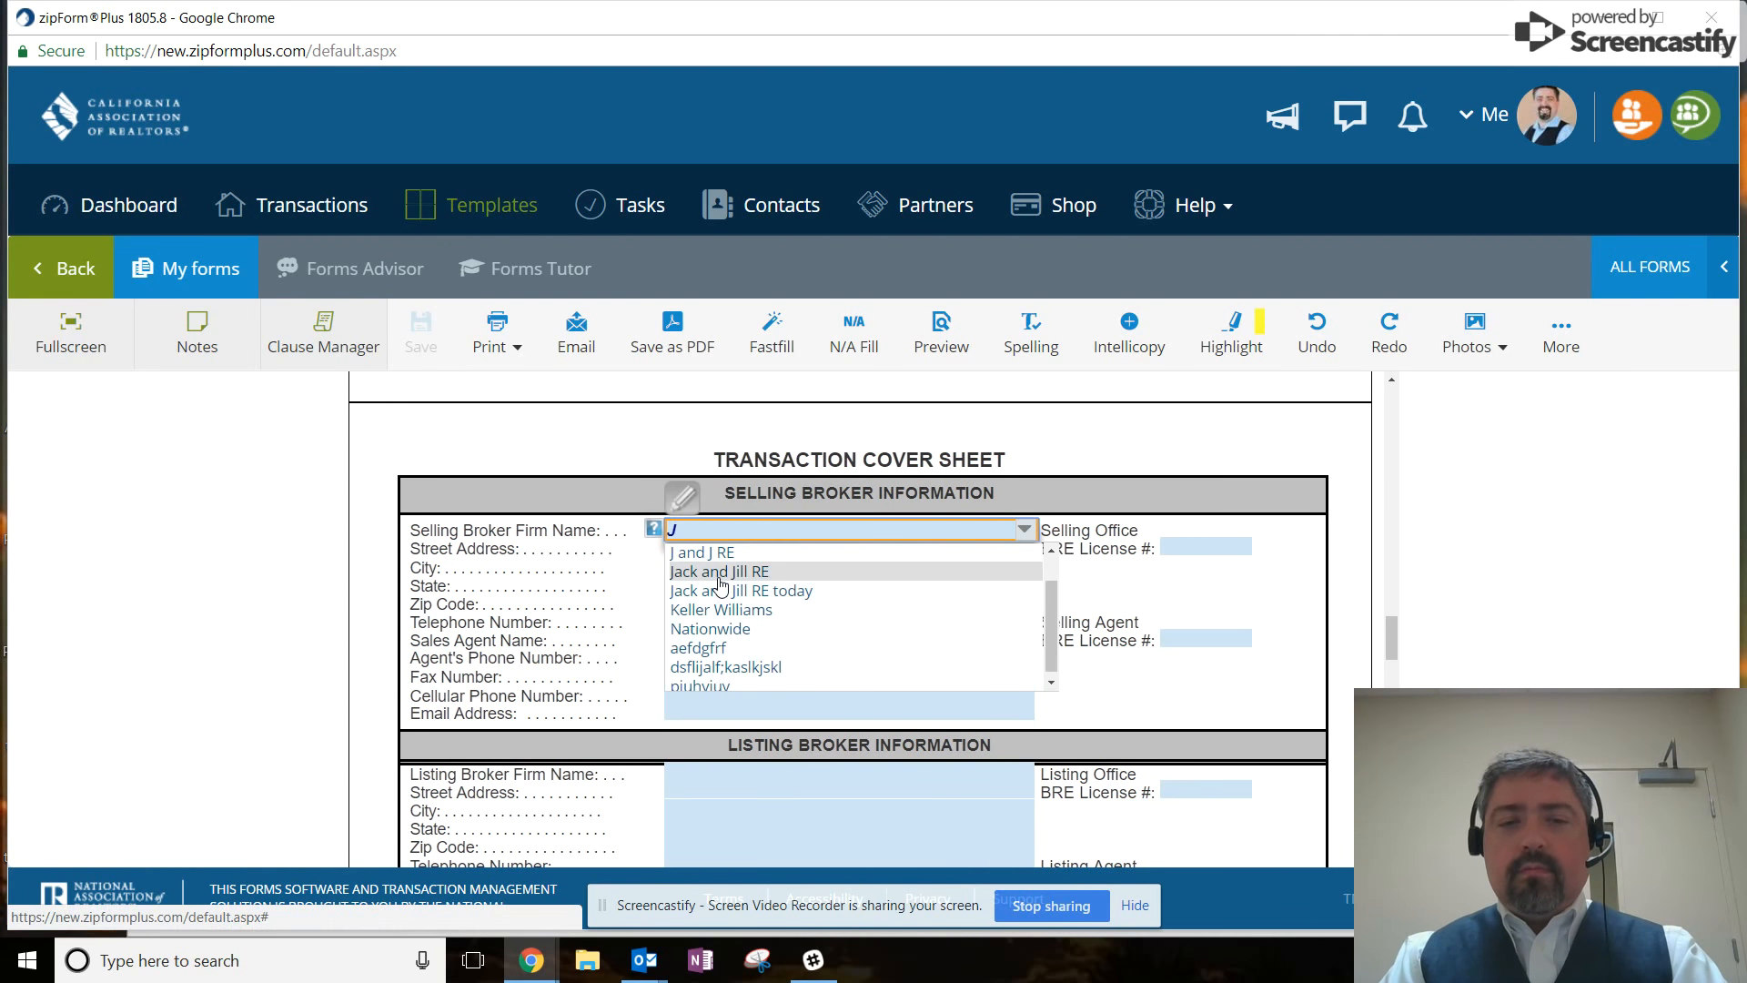
{"action": "type", "text": "@"}
{"action": "key", "text": "BackSpace"}
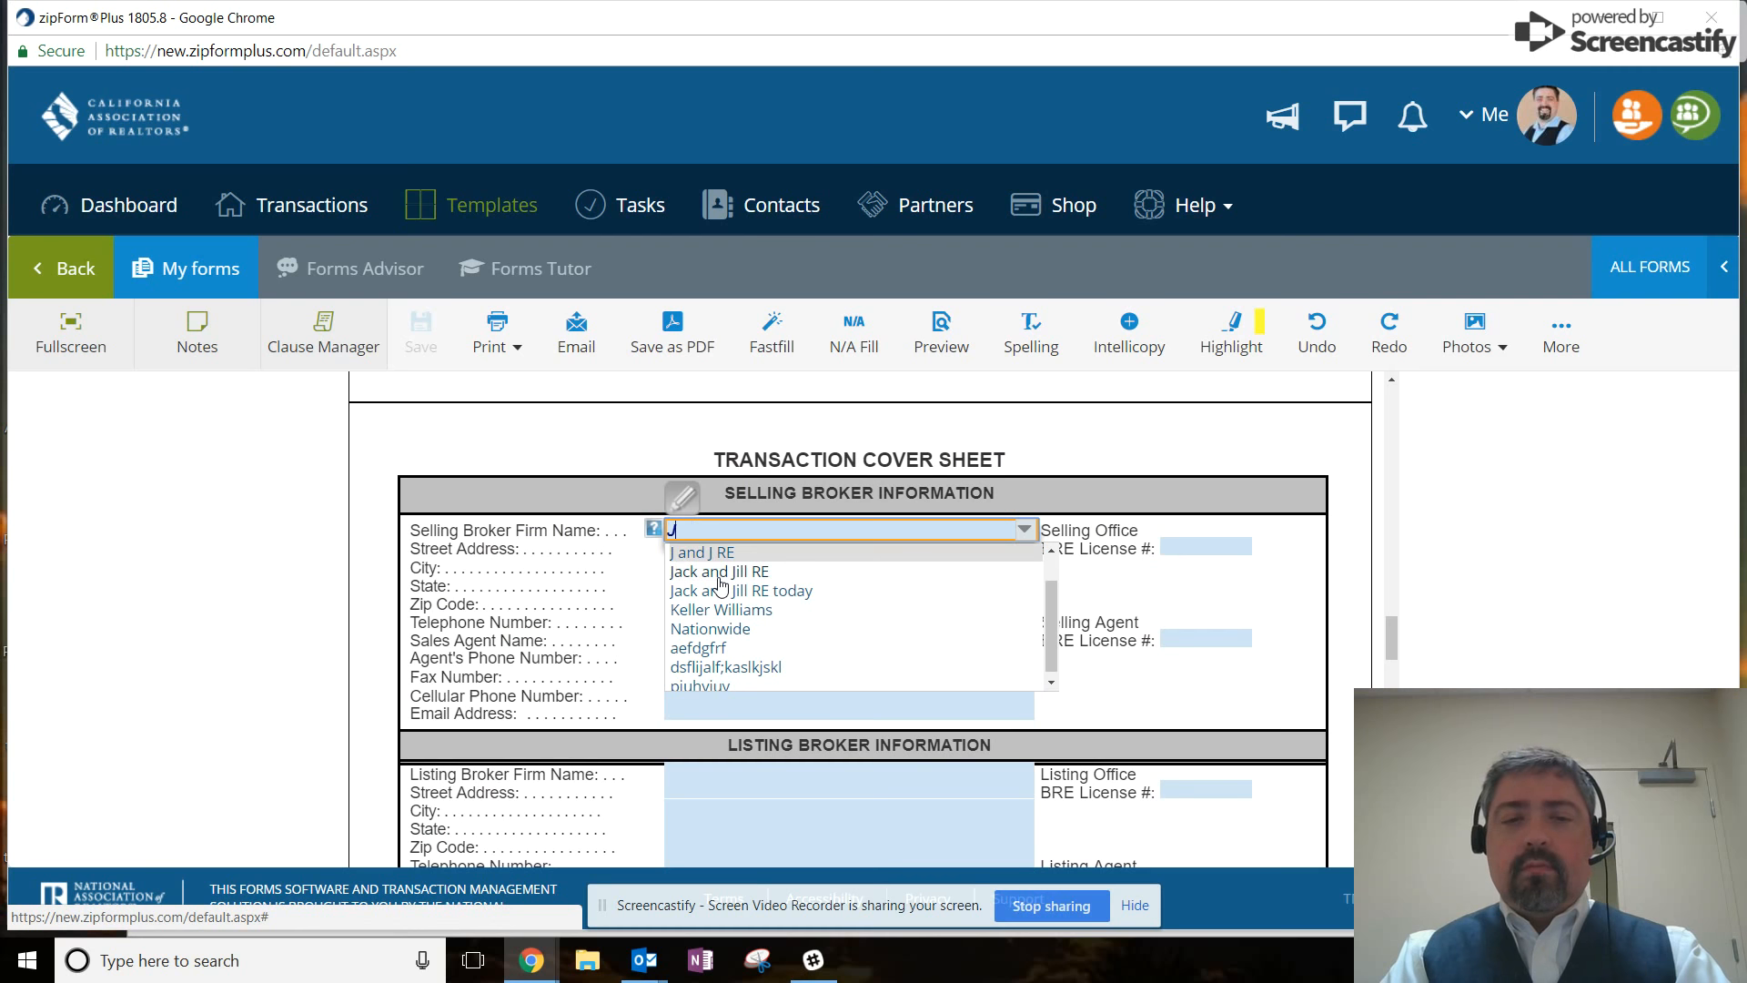
{"action": "type", "text": "&J"}
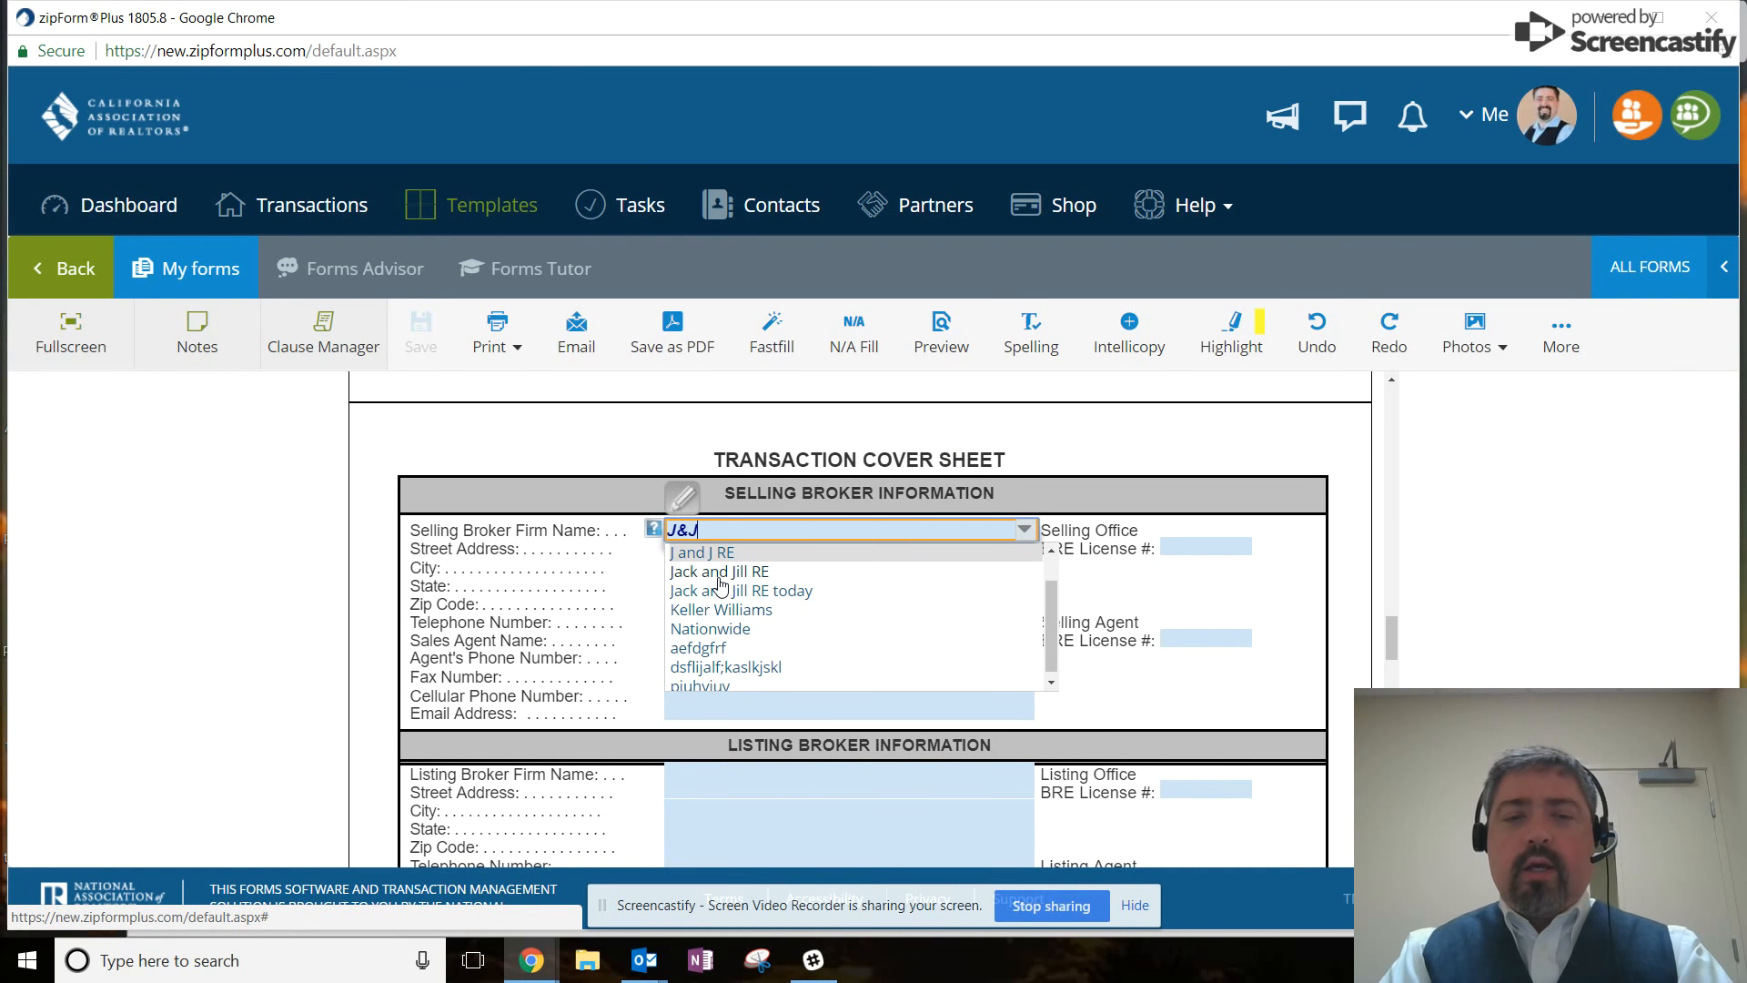
{"action": "type", "text": " Realty"}
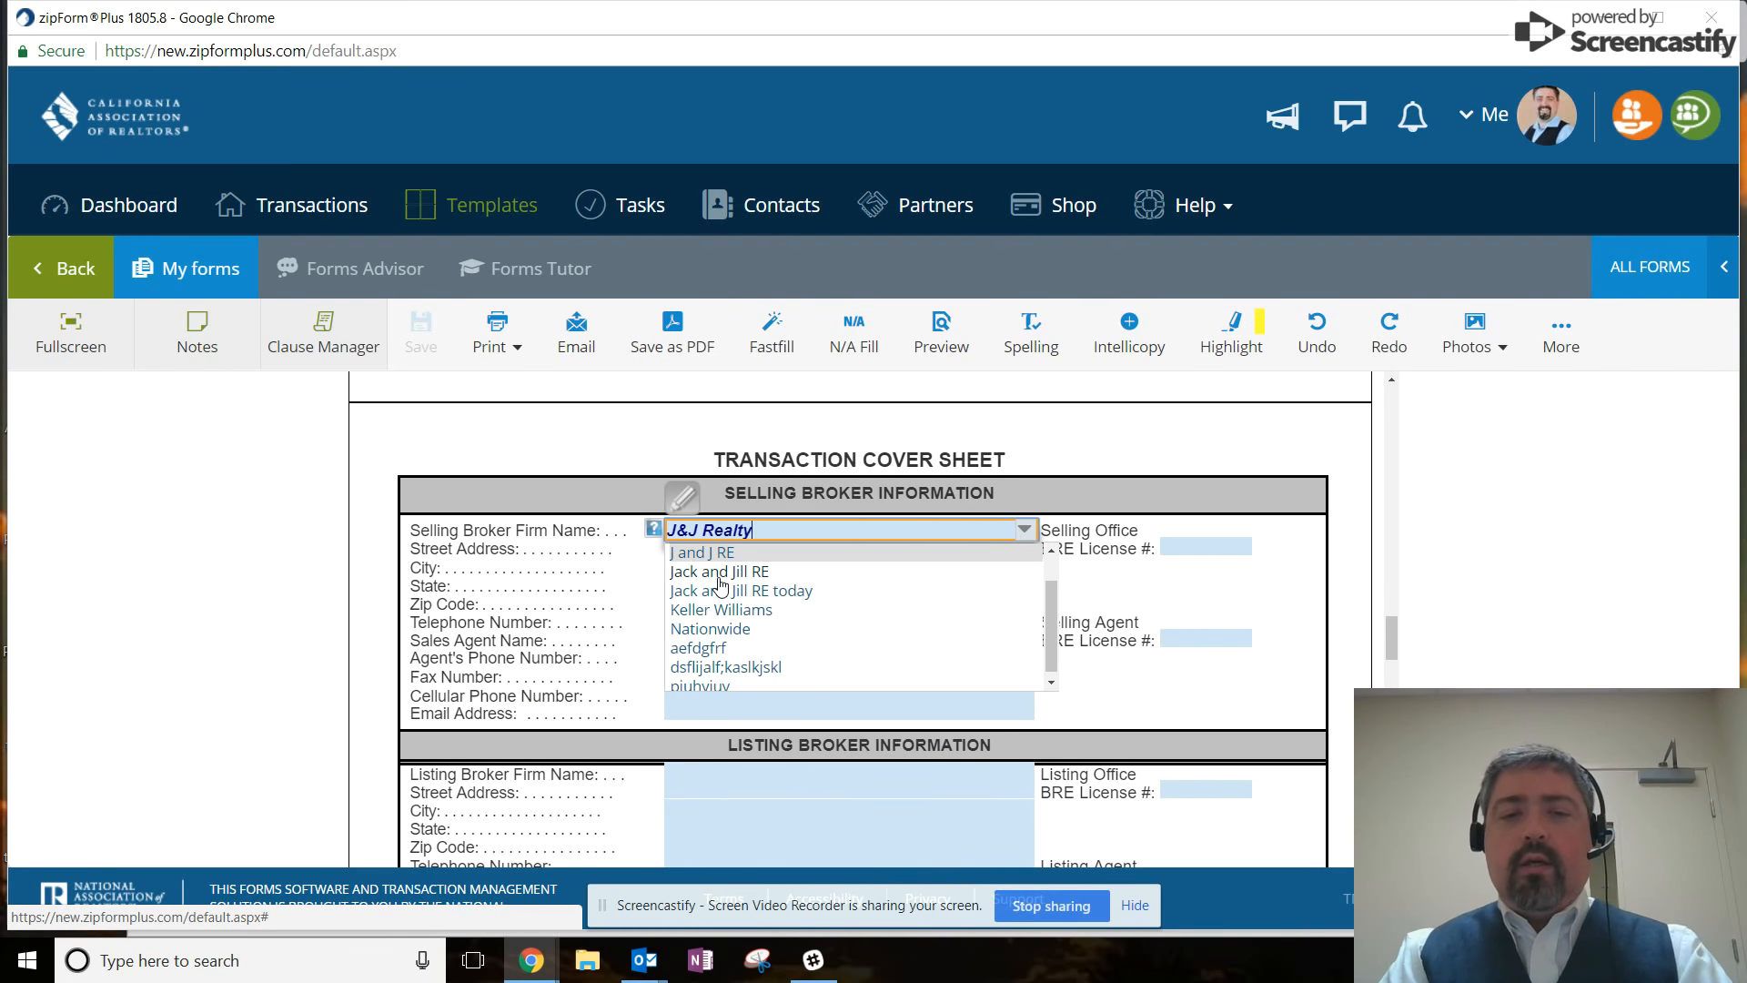
{"action": "left_click", "coordinate": [1169, 603]}
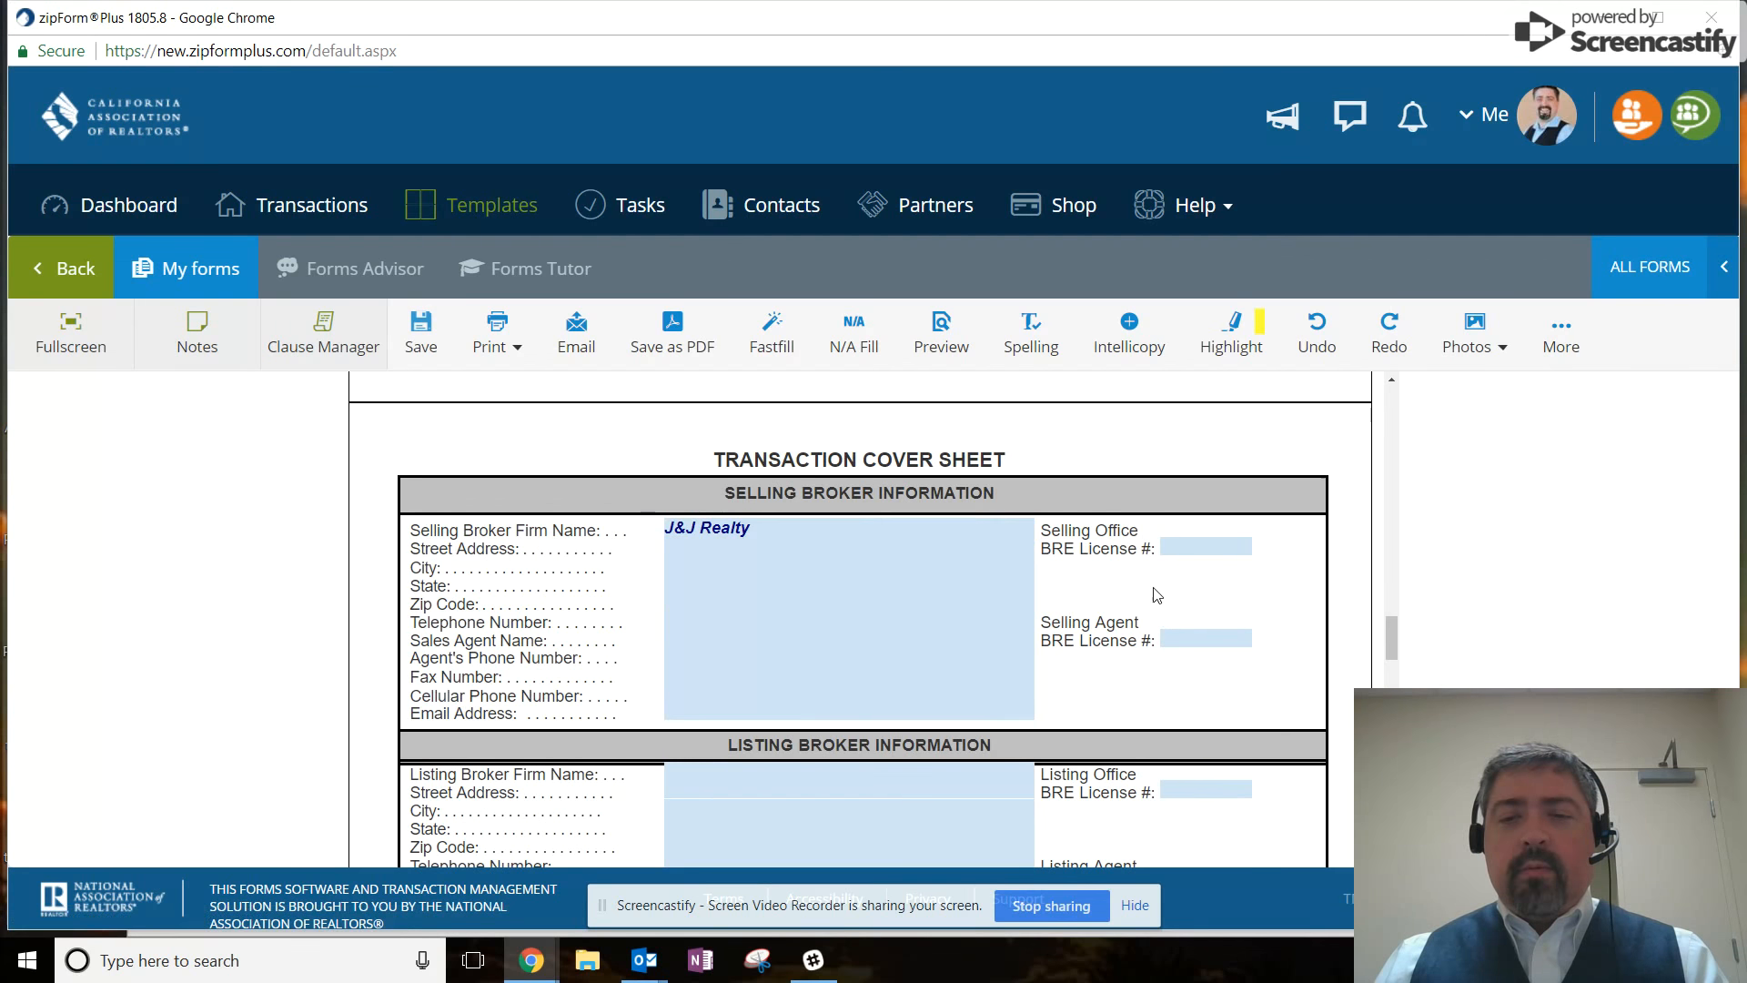
Enter the selling office's licence number and the broker's street address and city.
{"action": "left_click", "coordinate": [1176, 546]}
{"action": "type", "text": "0"}
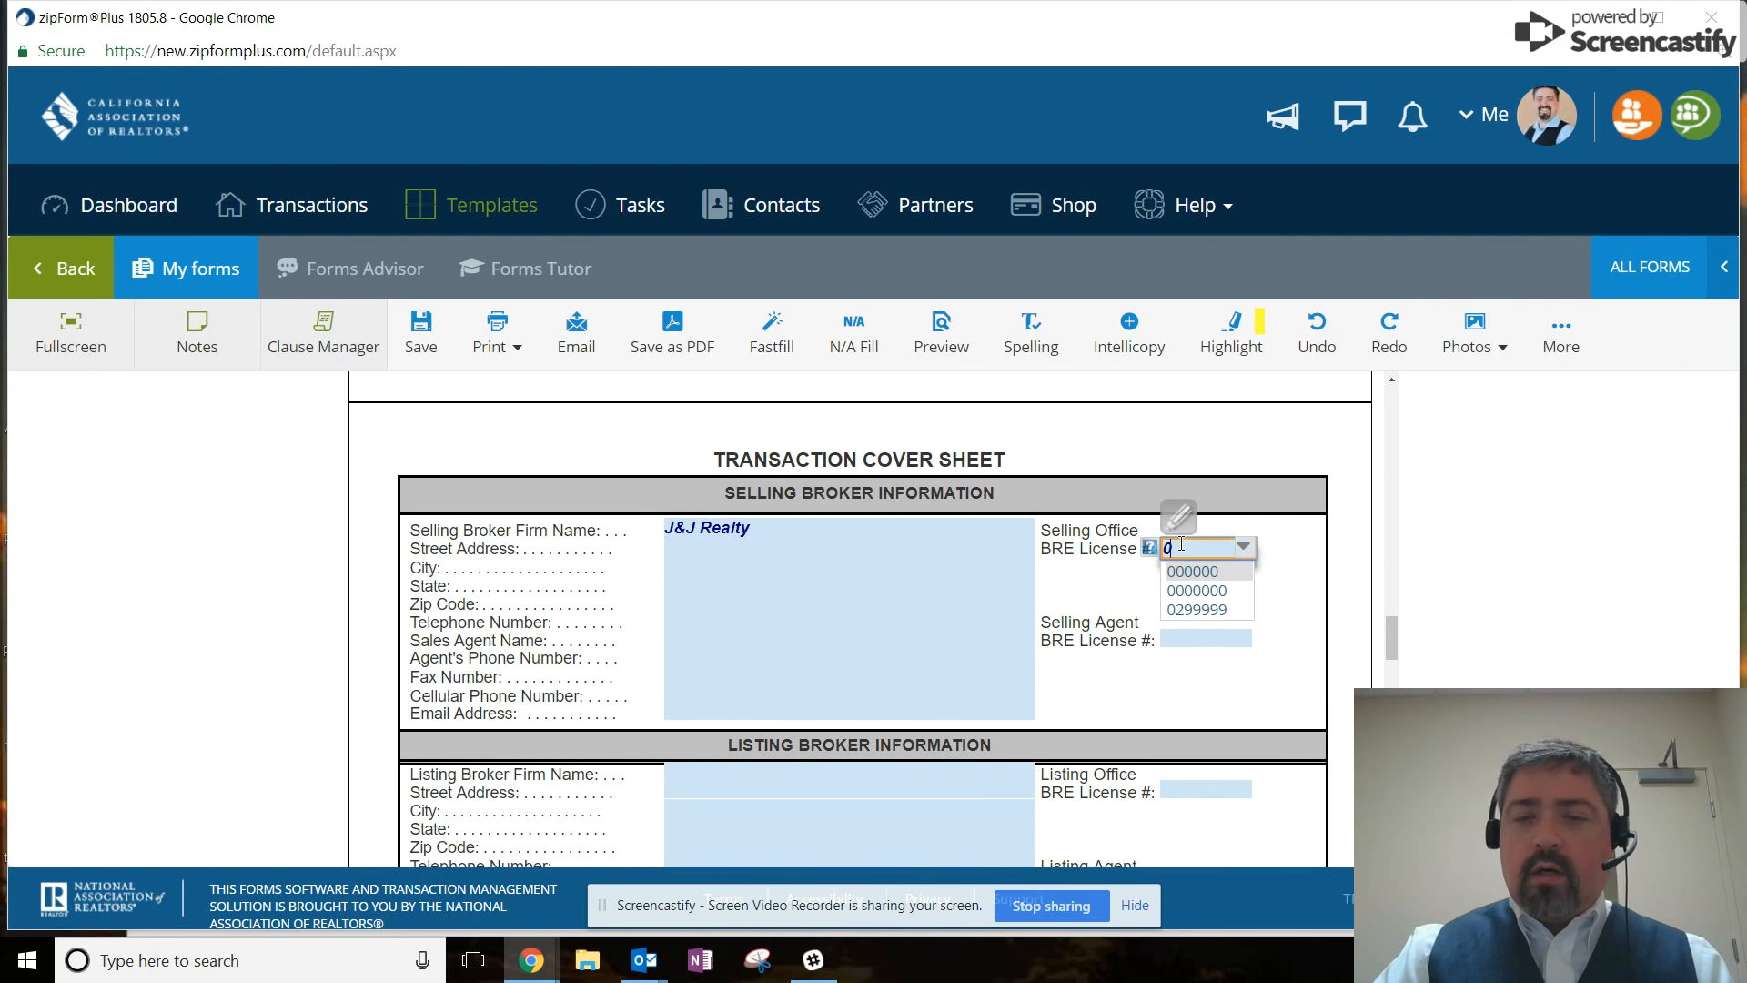
{"action": "type", "text": "000000"}
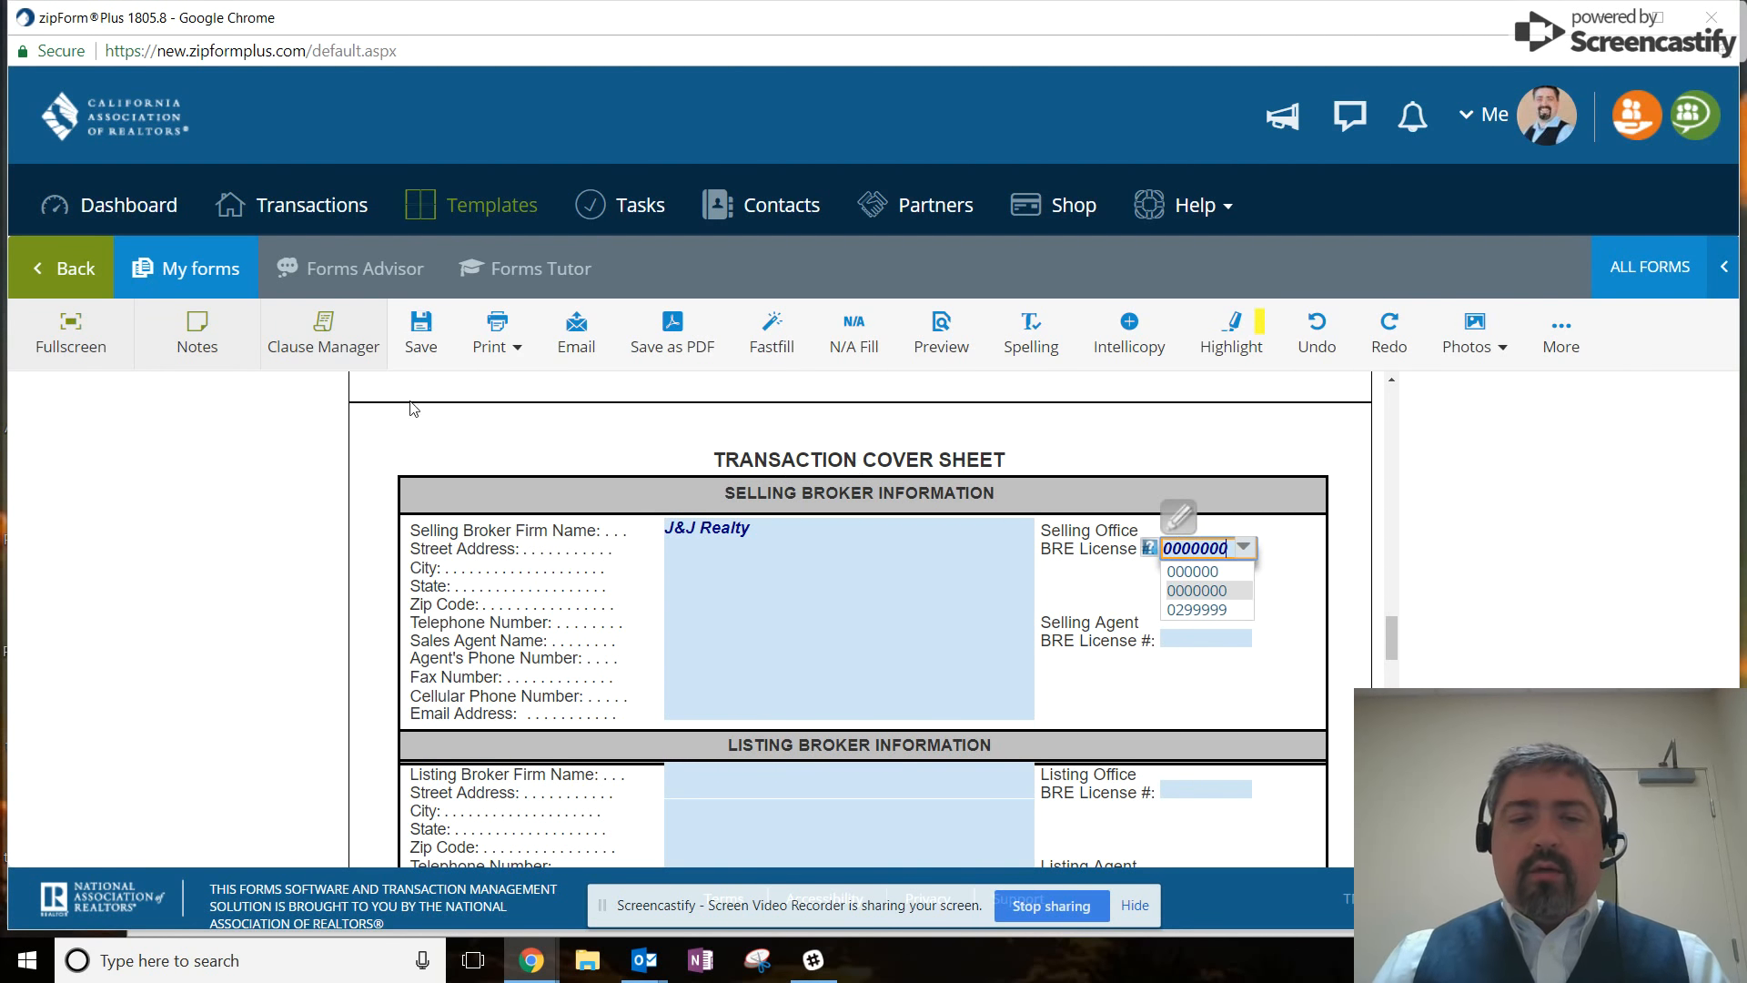
{"action": "left_click", "coordinate": [736, 549]}
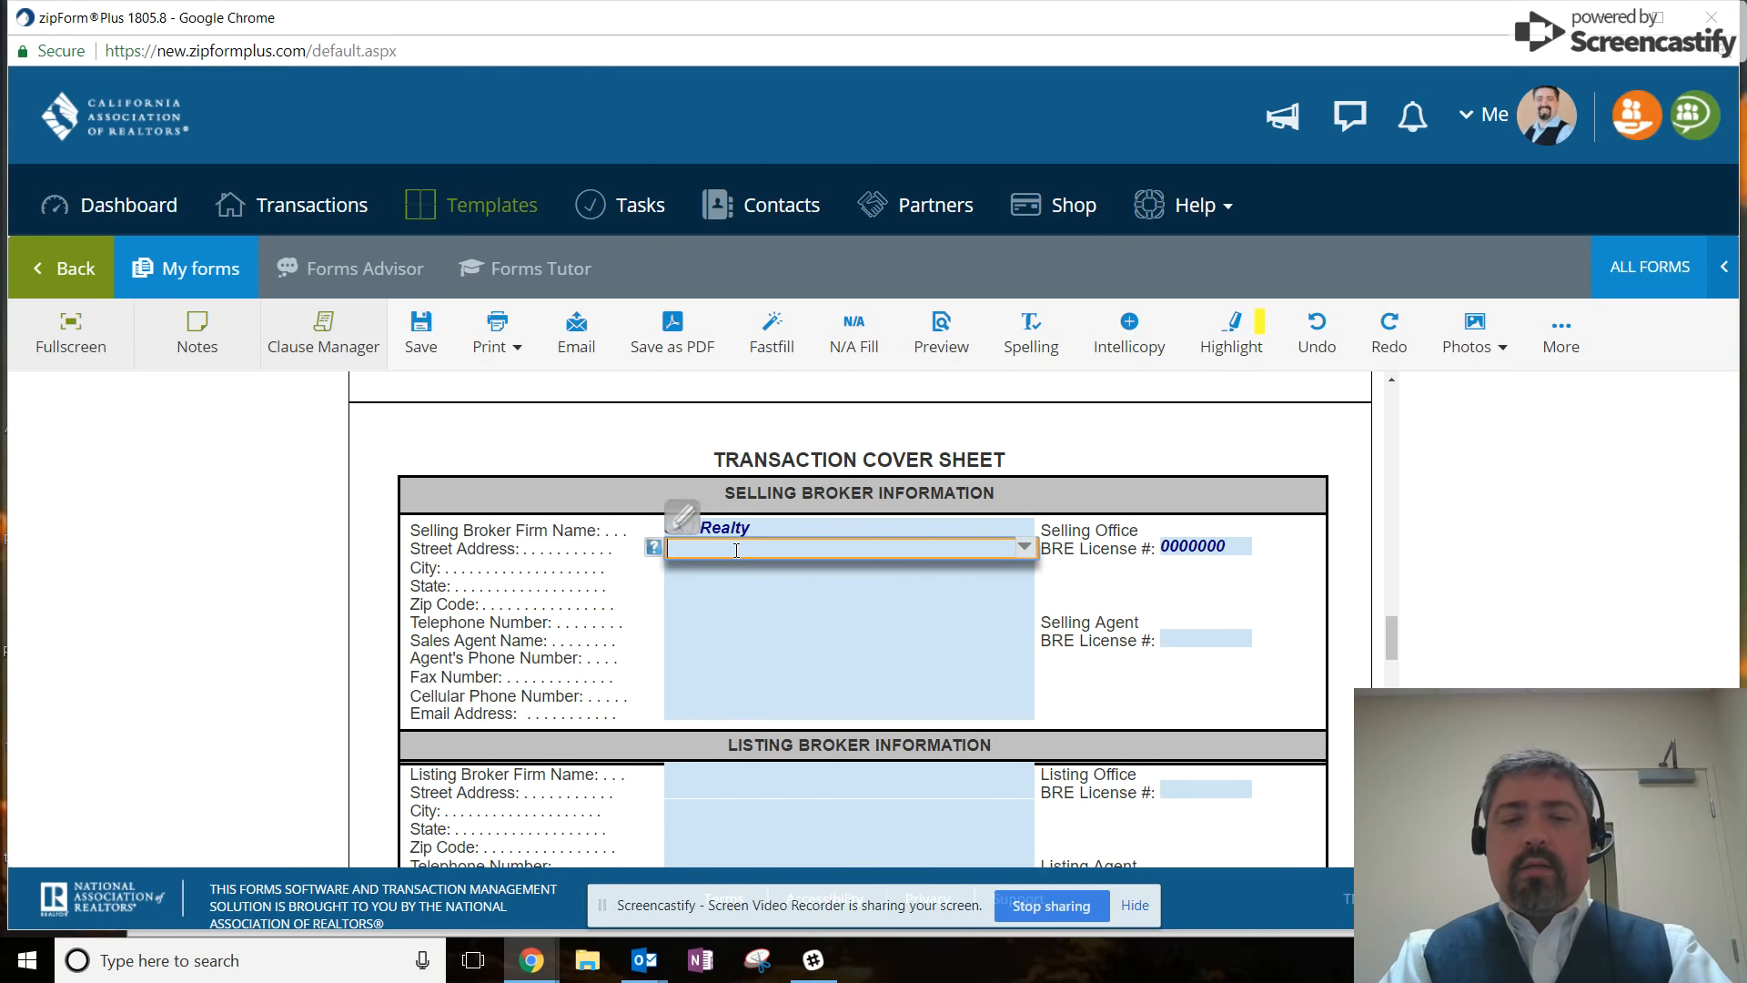
{"action": "type", "text": "123 Main St."}
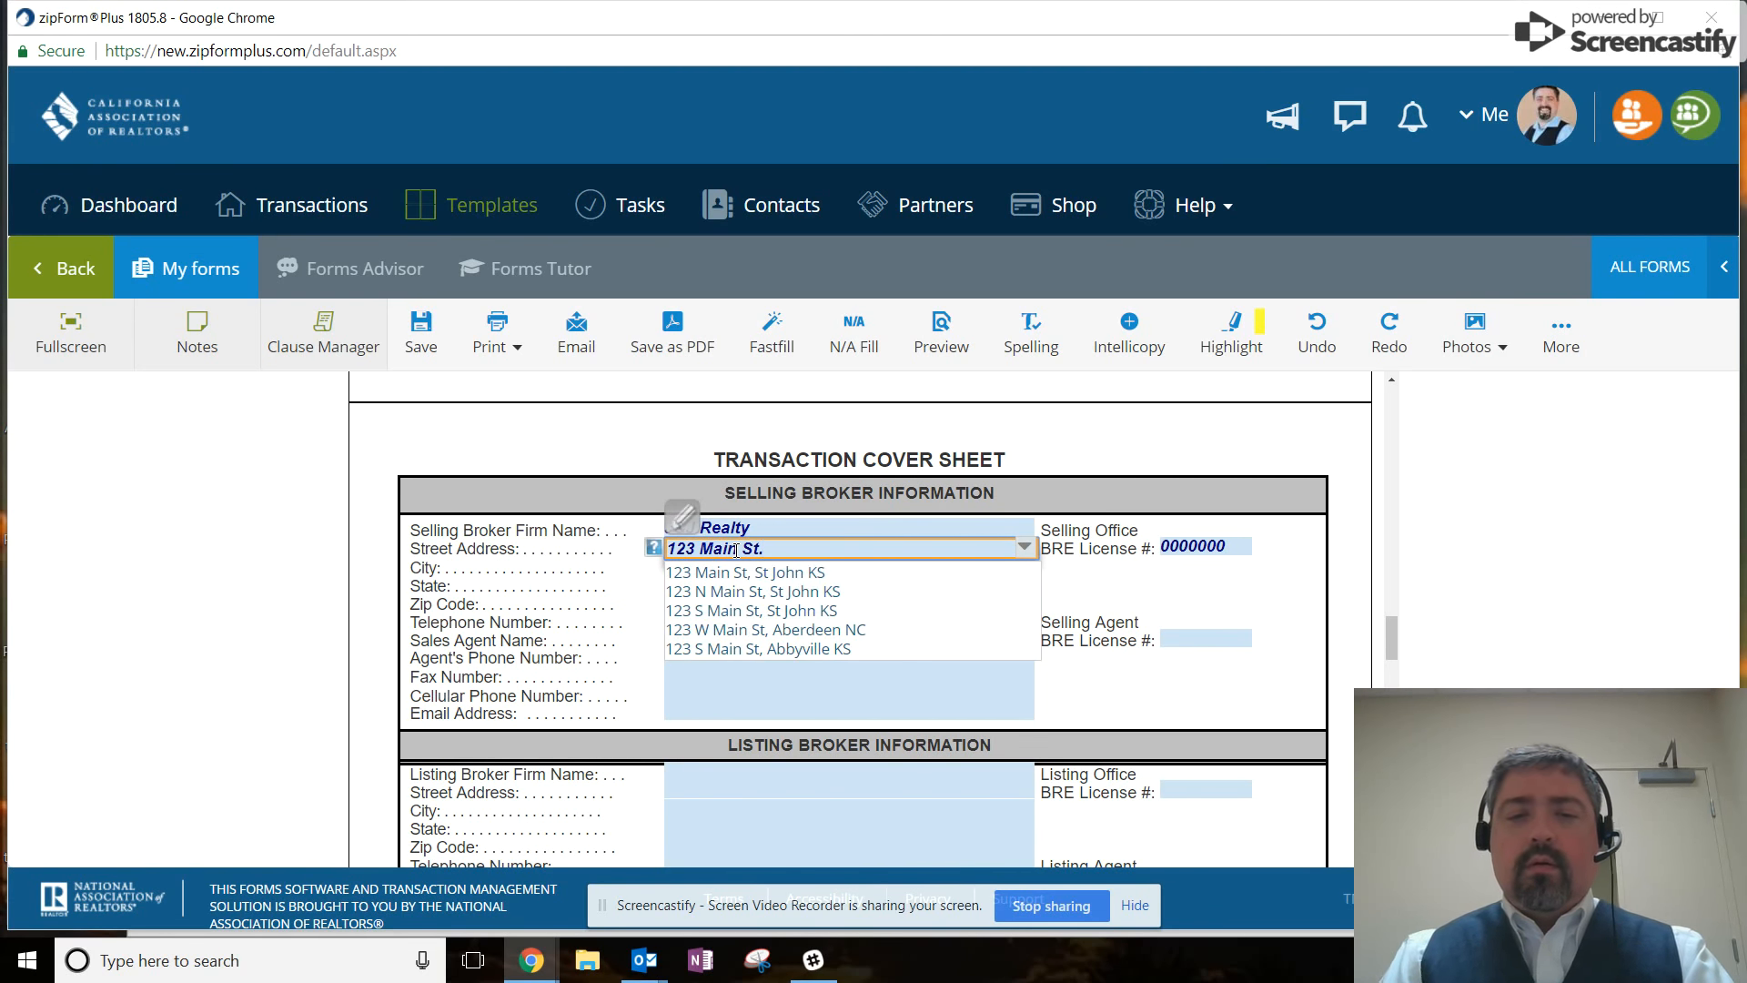
{"action": "left_click", "coordinate": [1132, 593]}
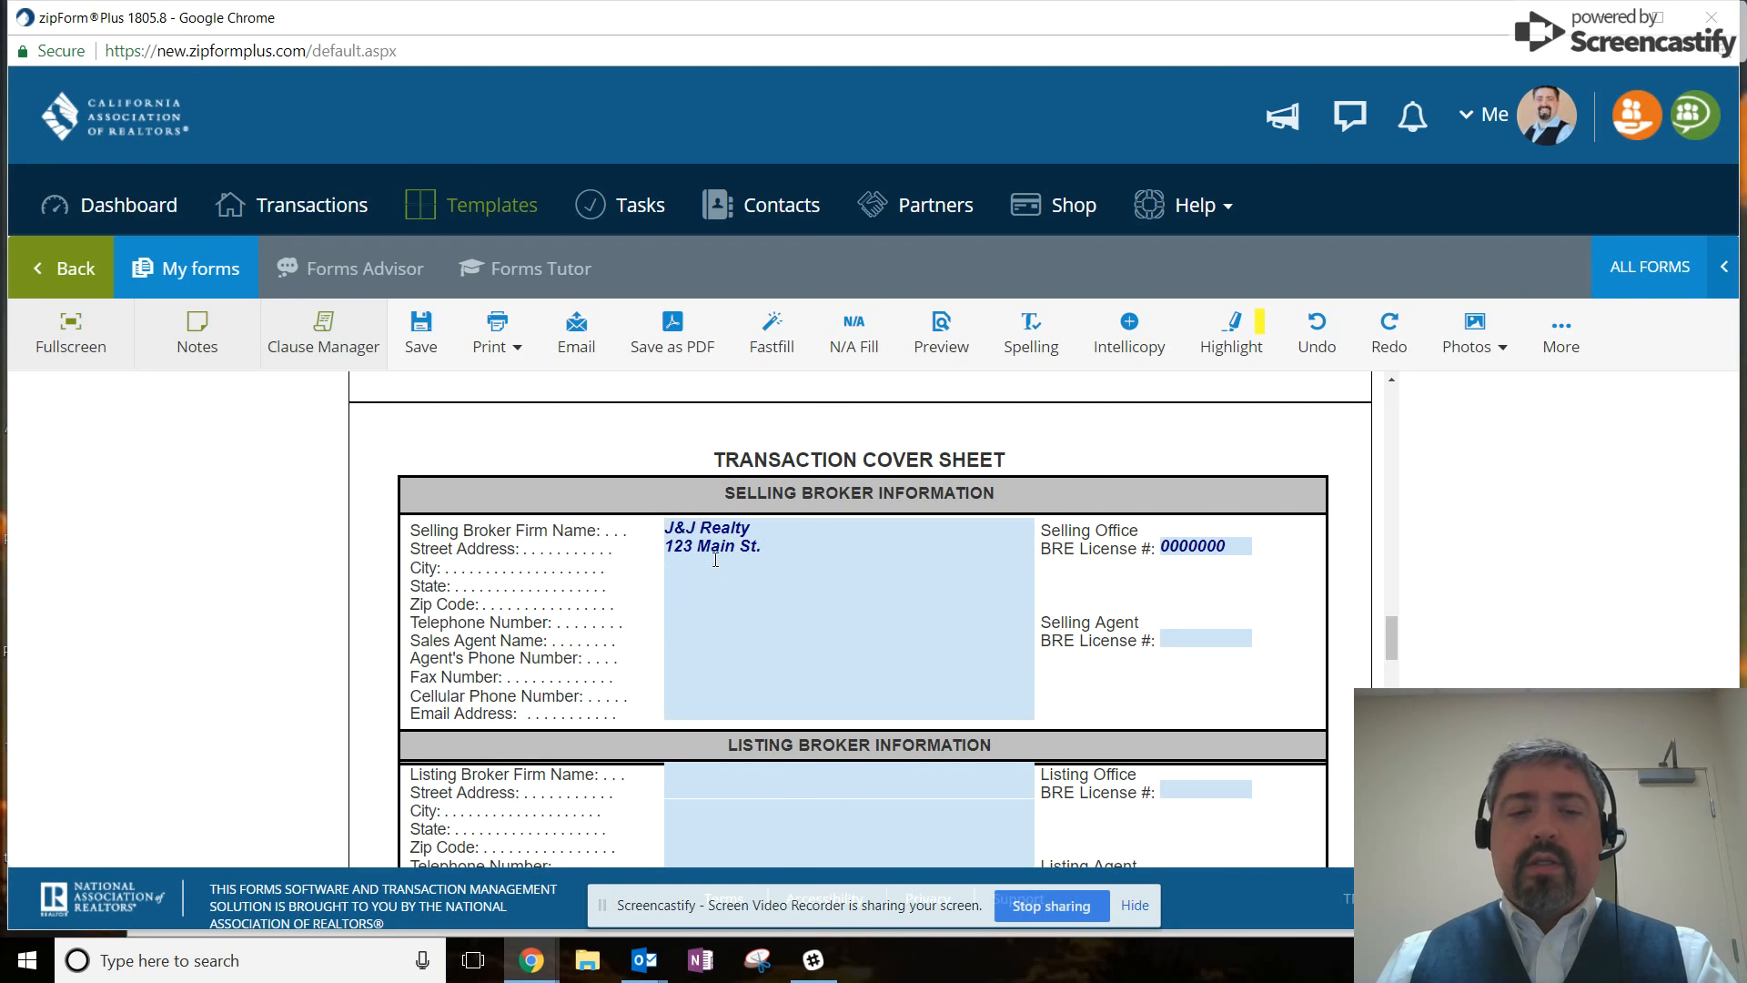
{"action": "left_click", "coordinate": [715, 561]}
{"action": "type", "text": "Lagun"}
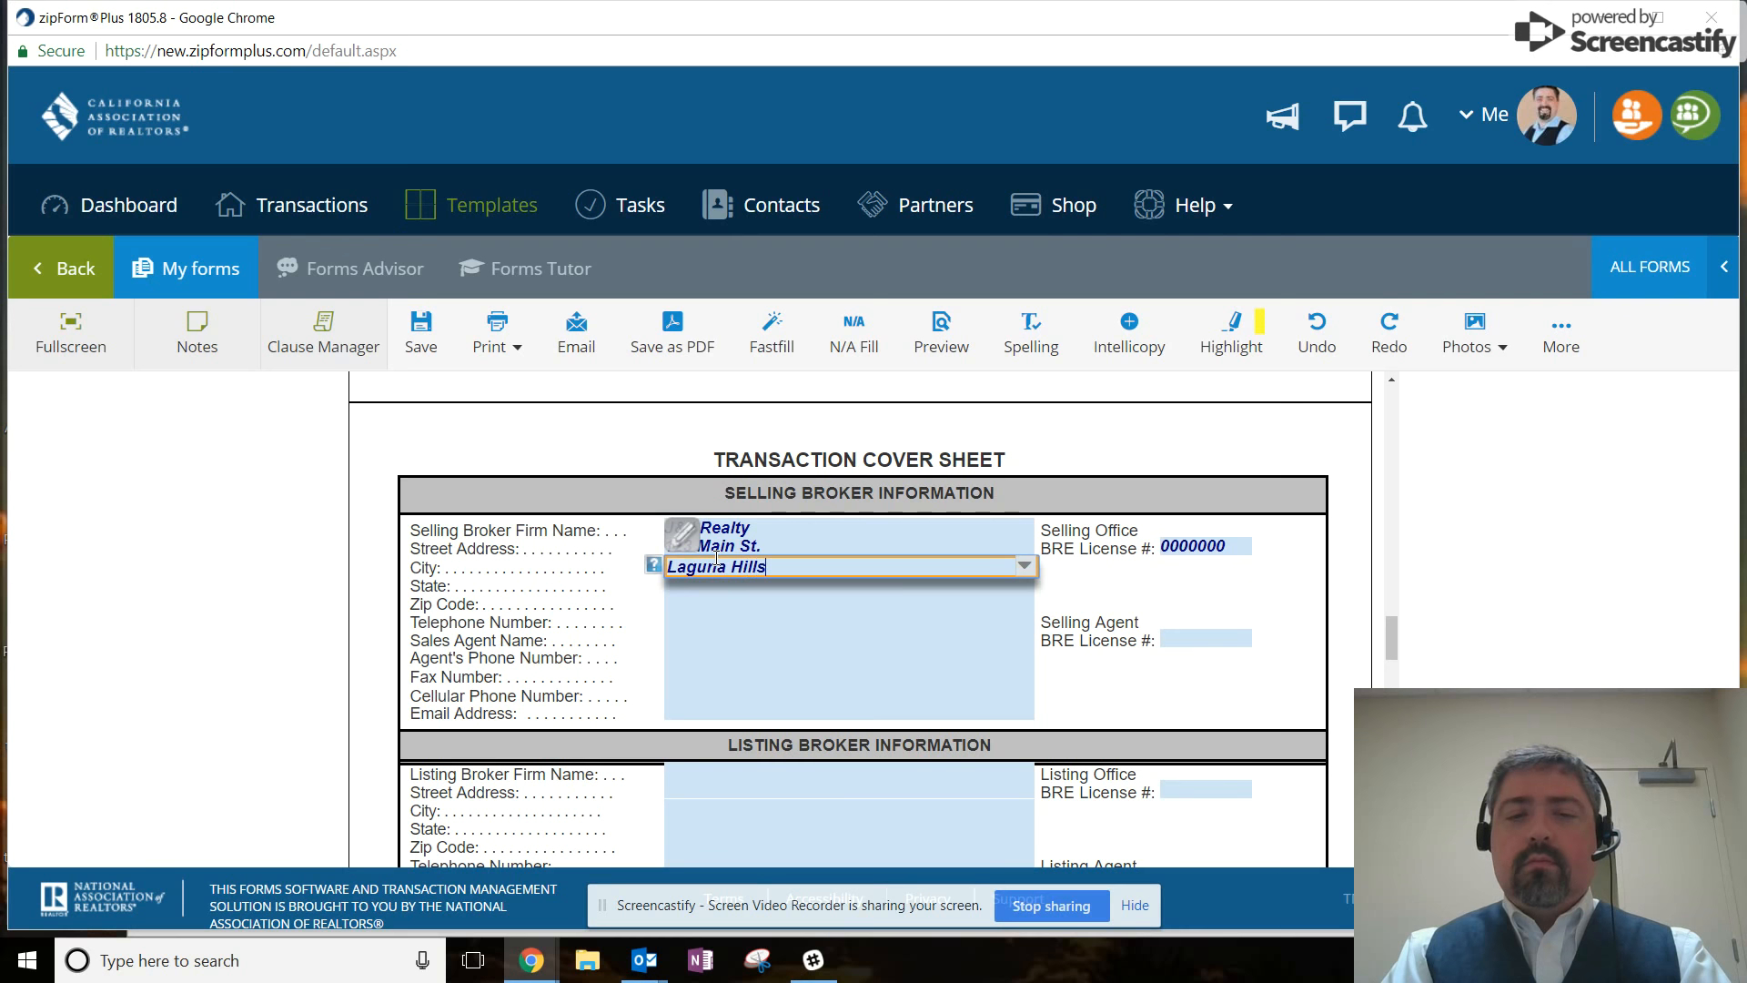
{"action": "type", "text": "a Hills"}
{"action": "key", "text": "Tab"}
{"action": "key", "text": "Tab"}
{"action": "key", "text": "Tab"}
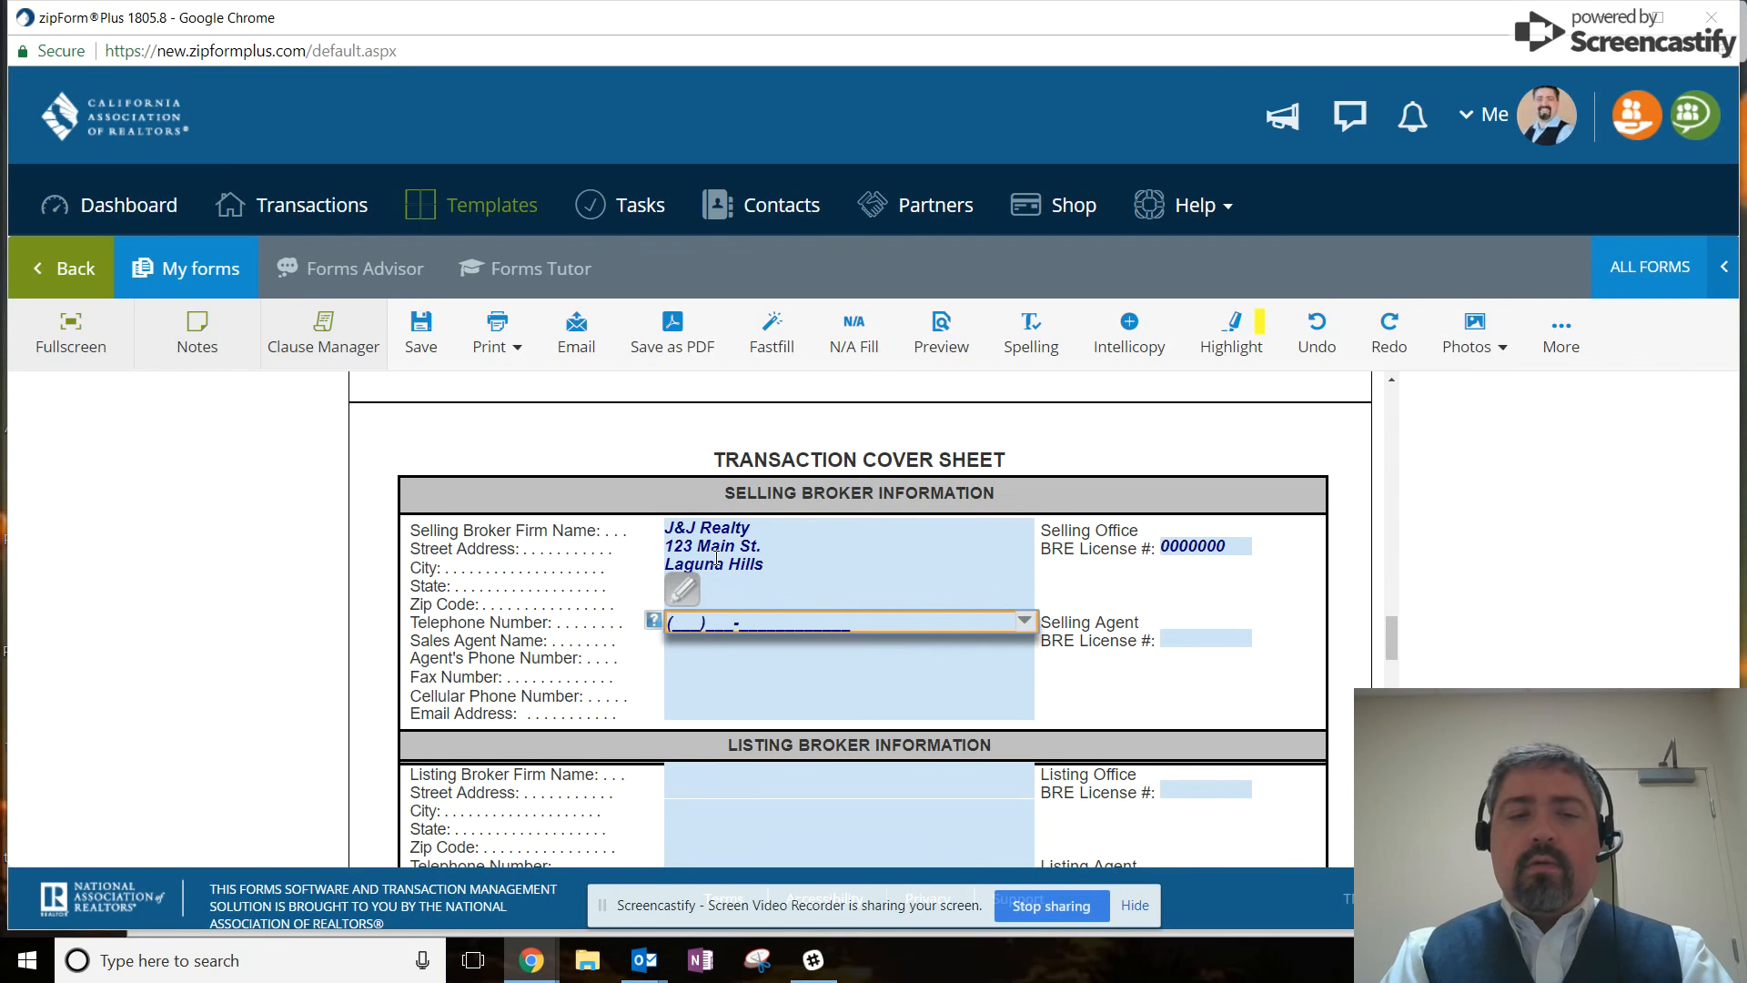
{"action": "key", "text": "Tab"}
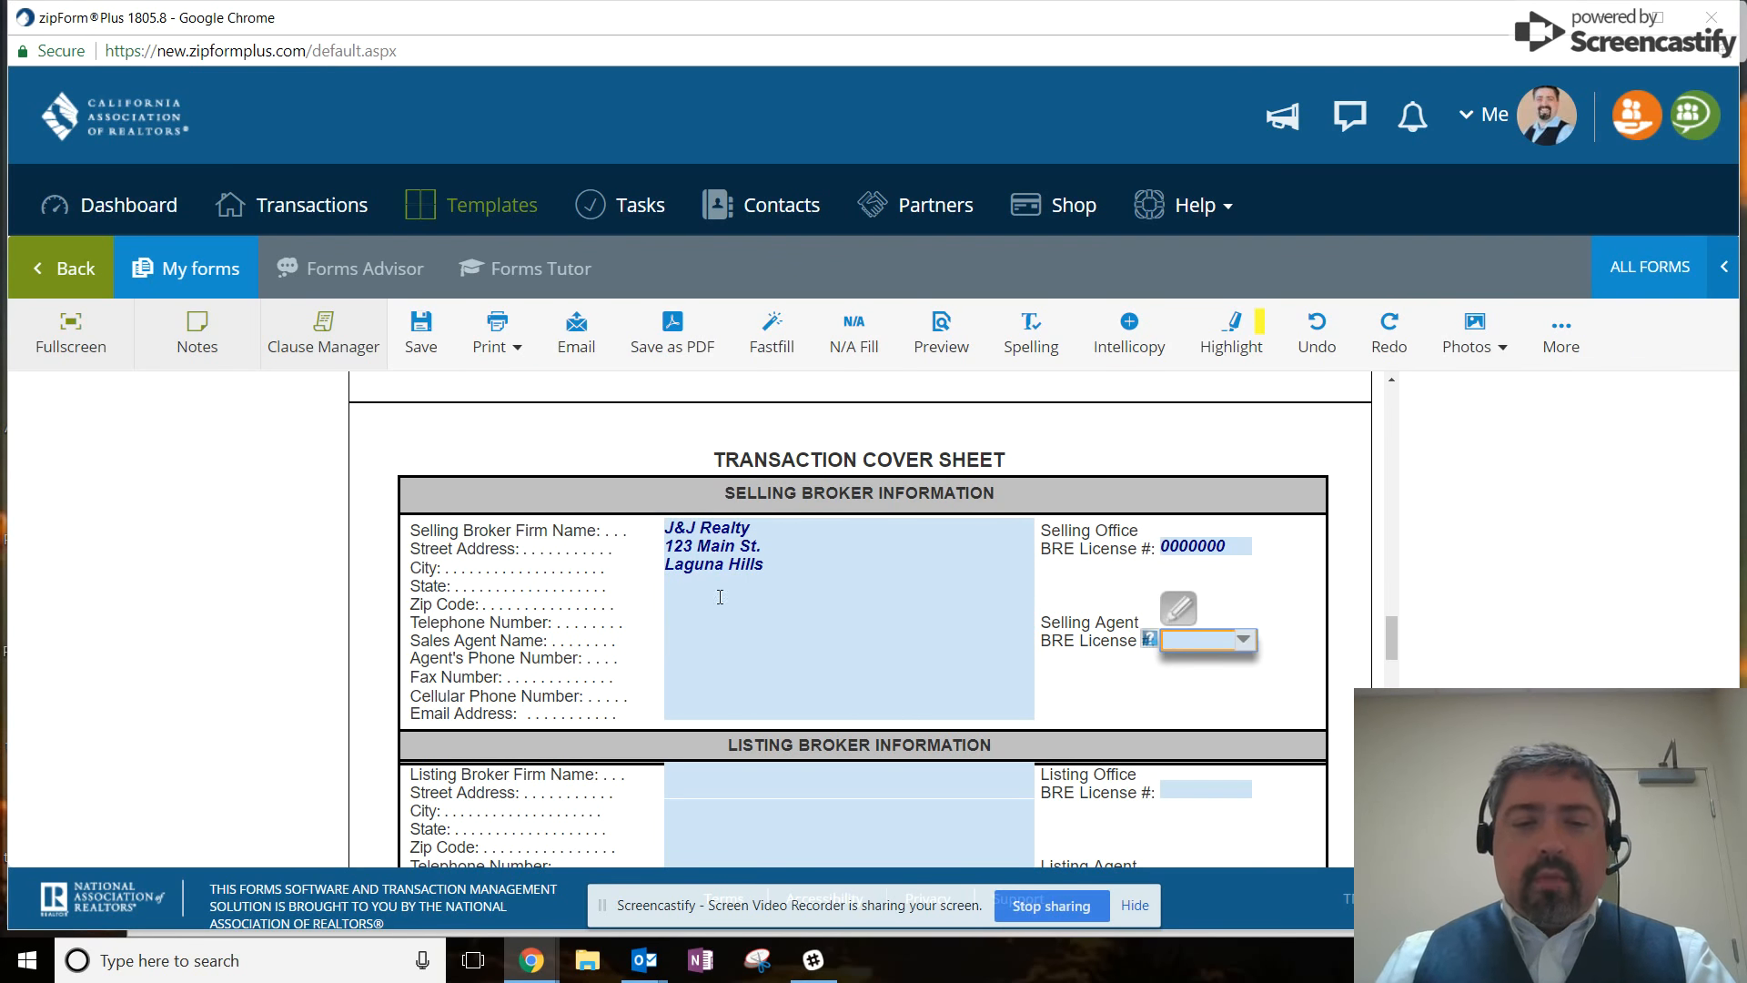
Enter the sales agent's name, licence number and e-mail address.
{"action": "left_click", "coordinate": [746, 642]}
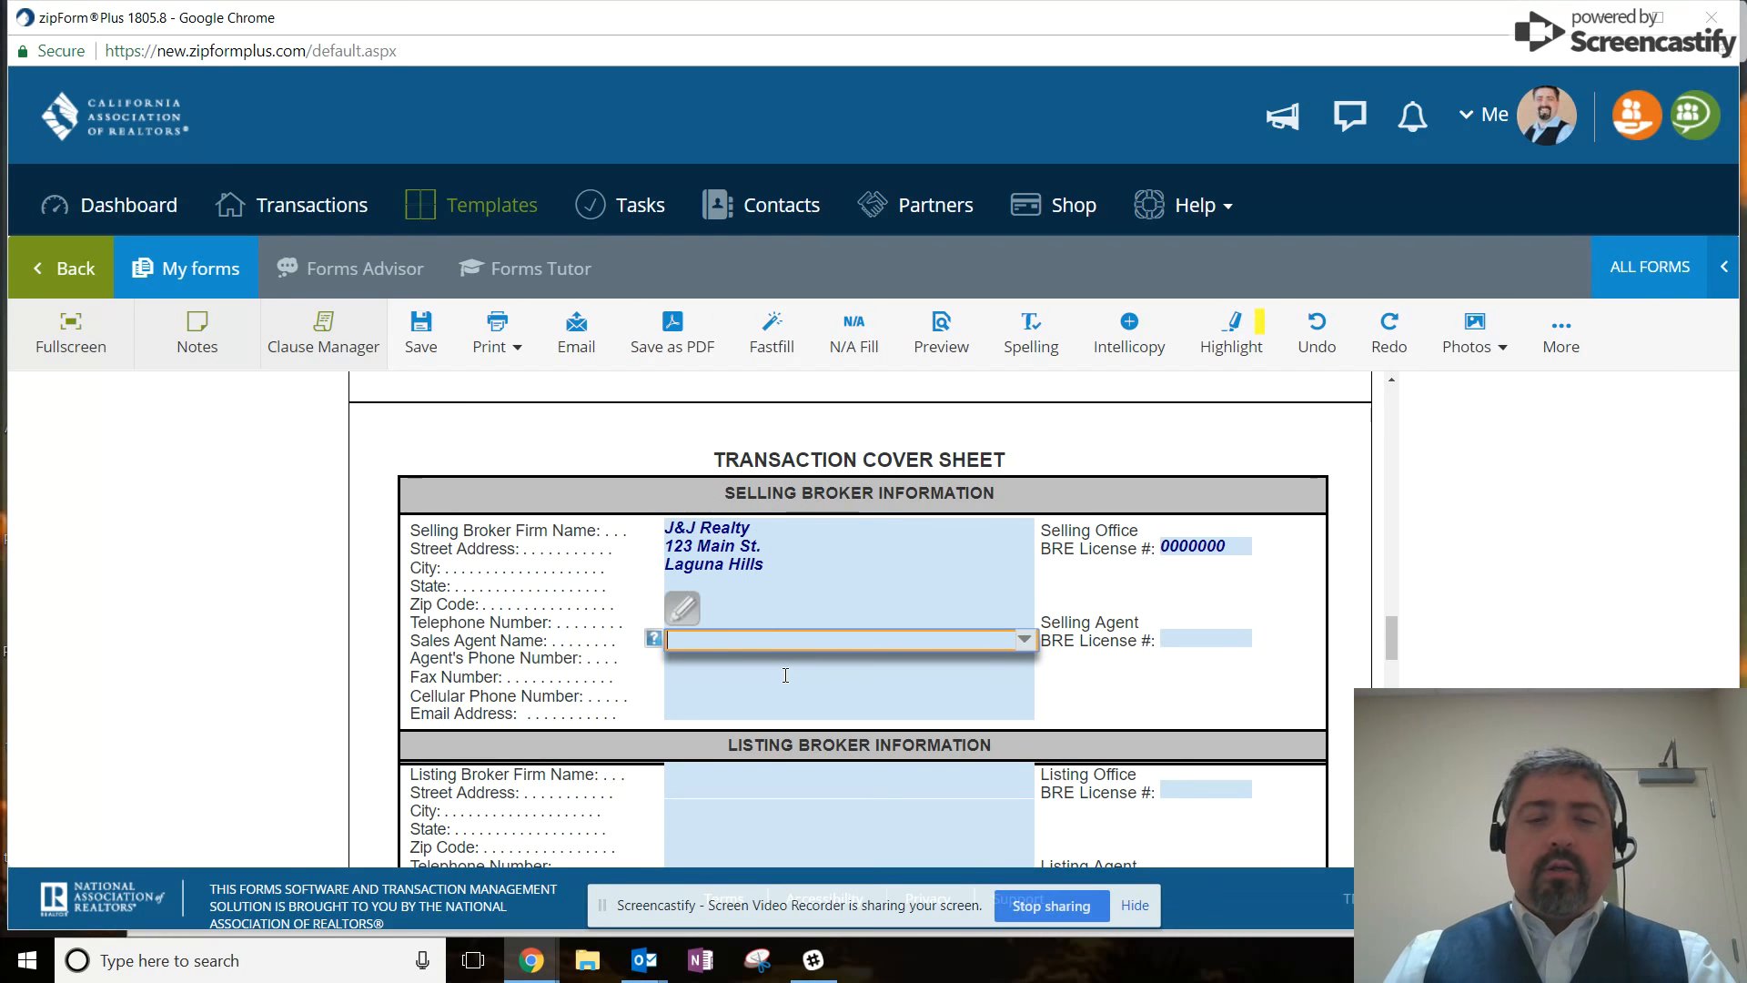
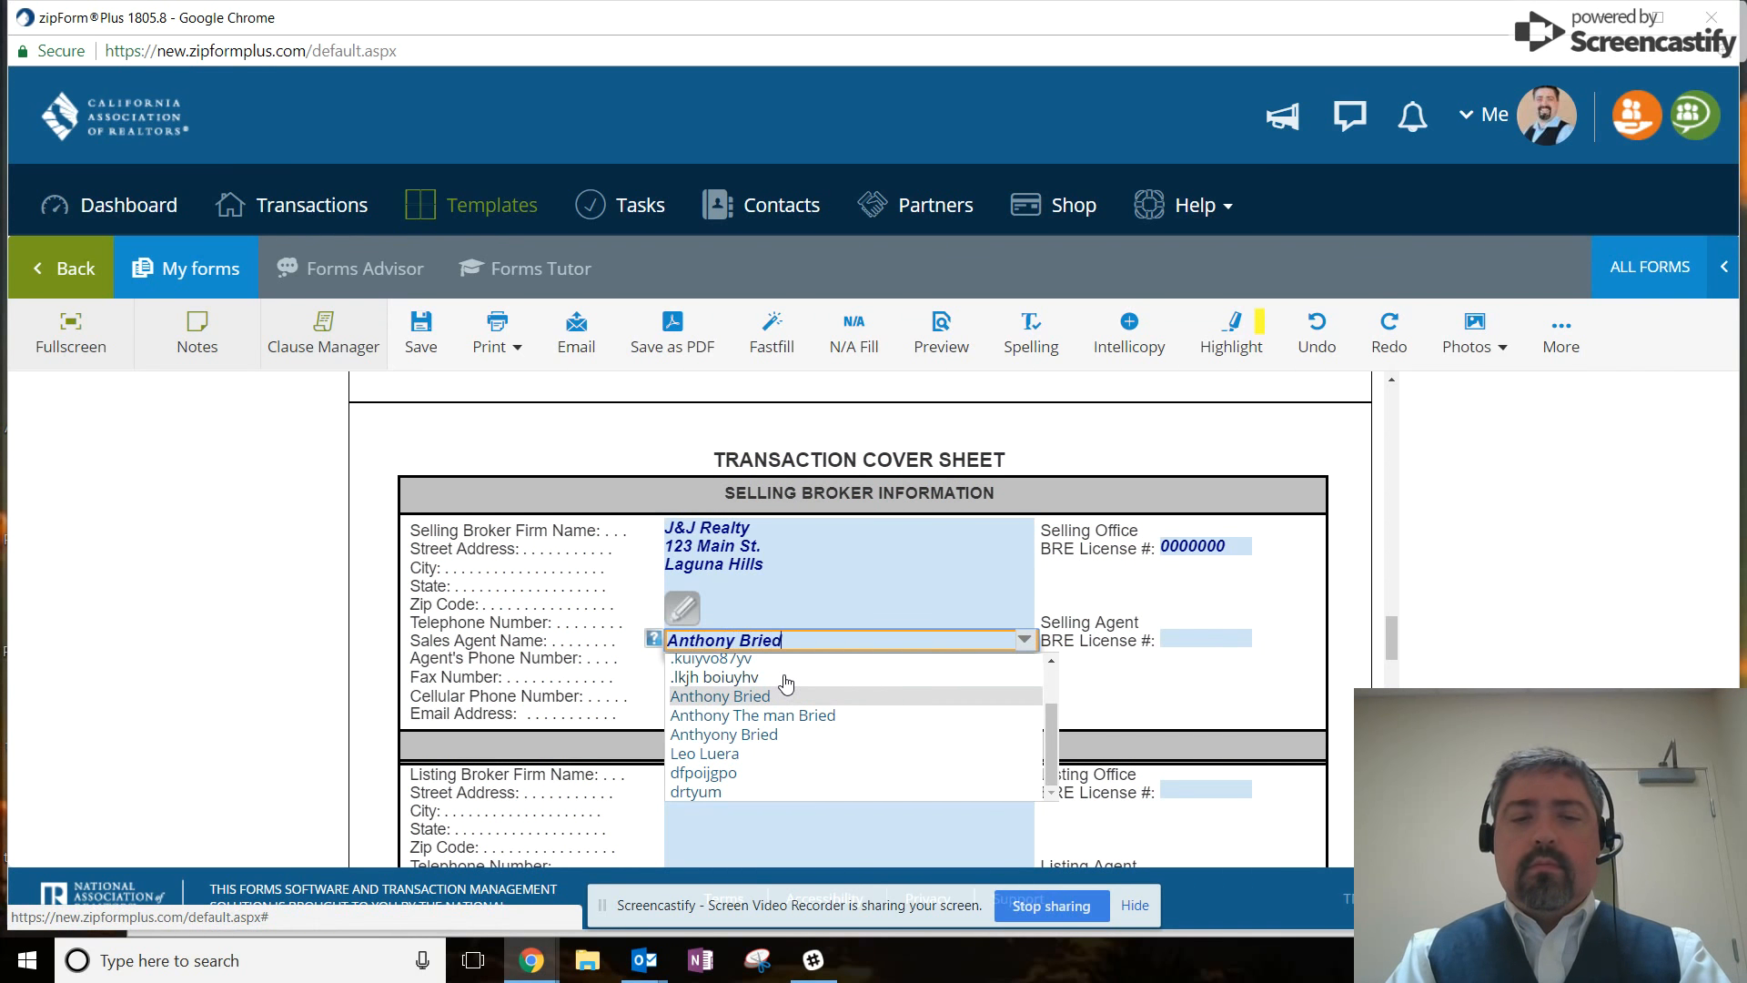
{"action": "key", "text": "Tab"}
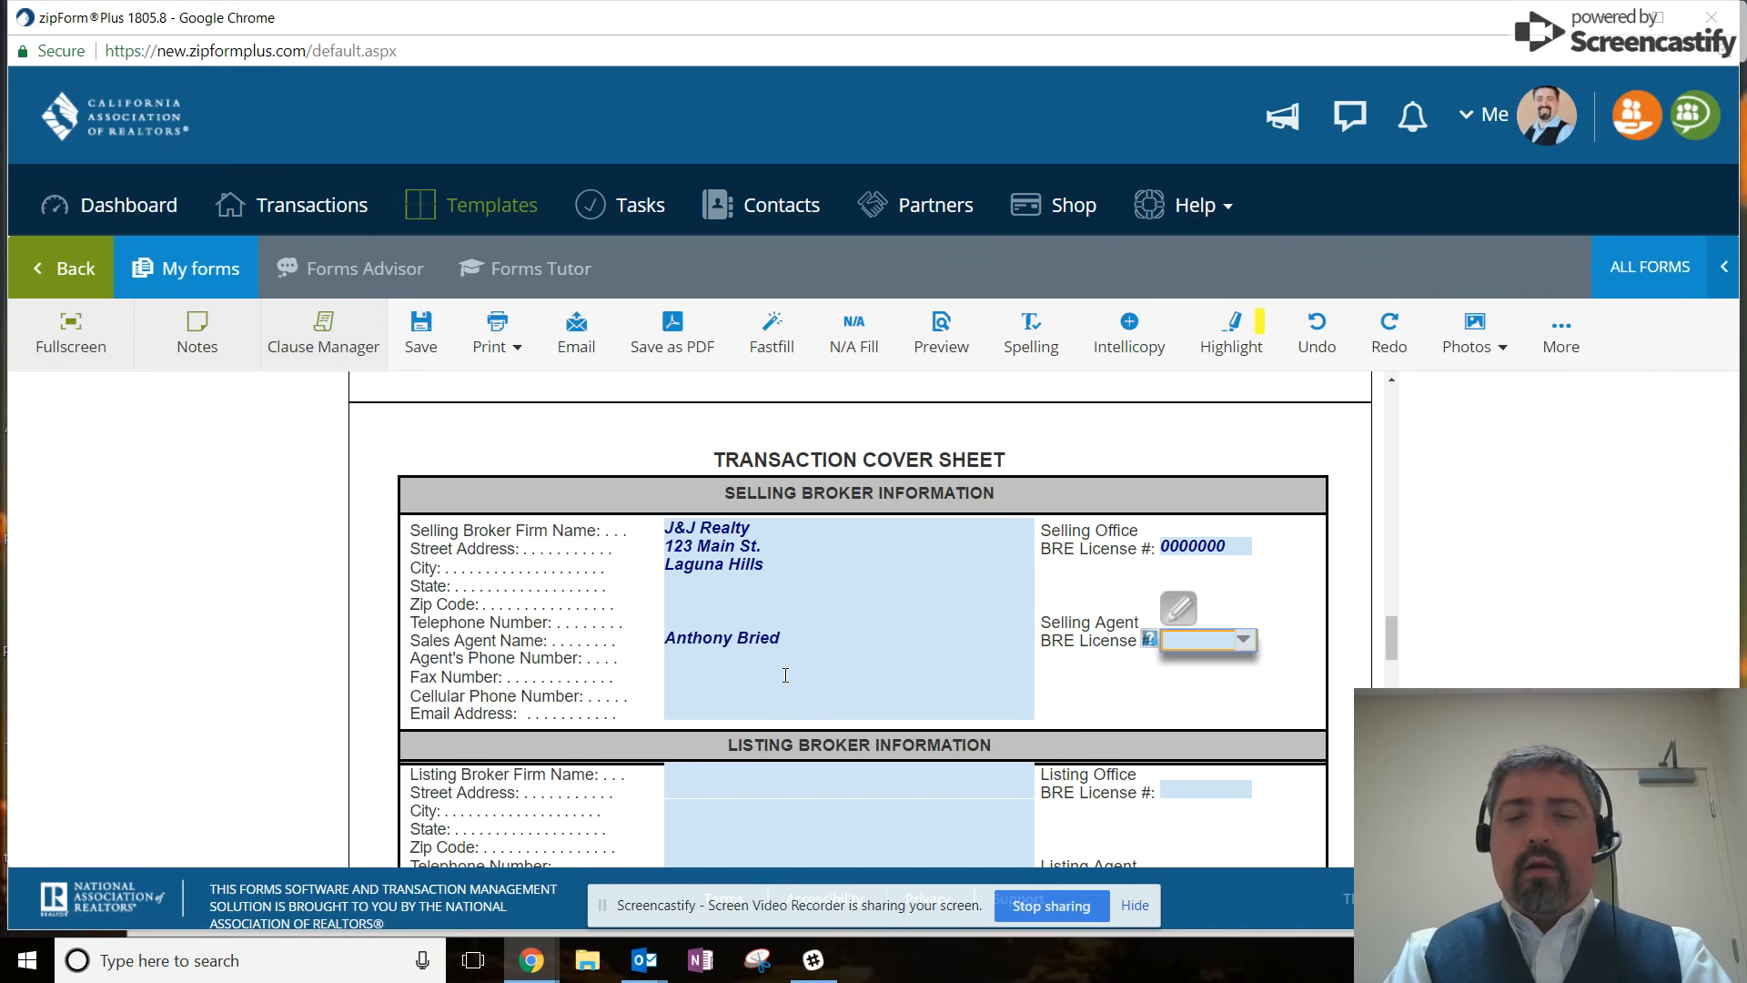
{"action": "type", "text": "000000"}
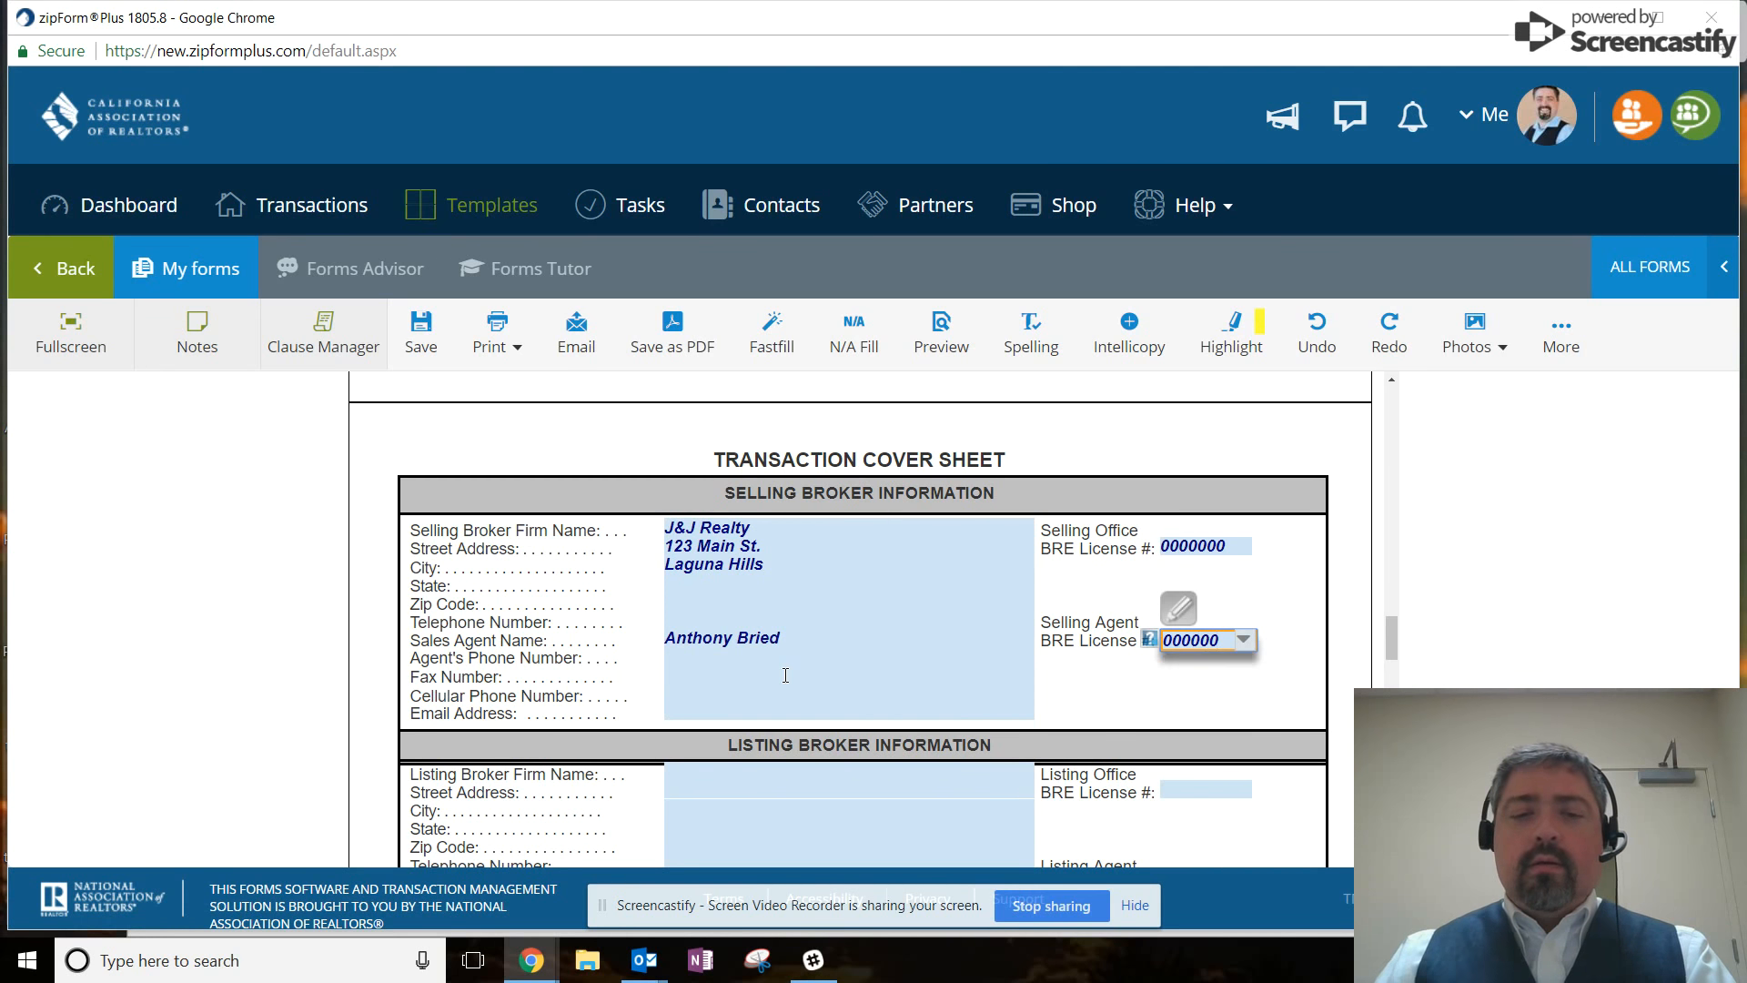
{"action": "left_click", "coordinate": [764, 706]}
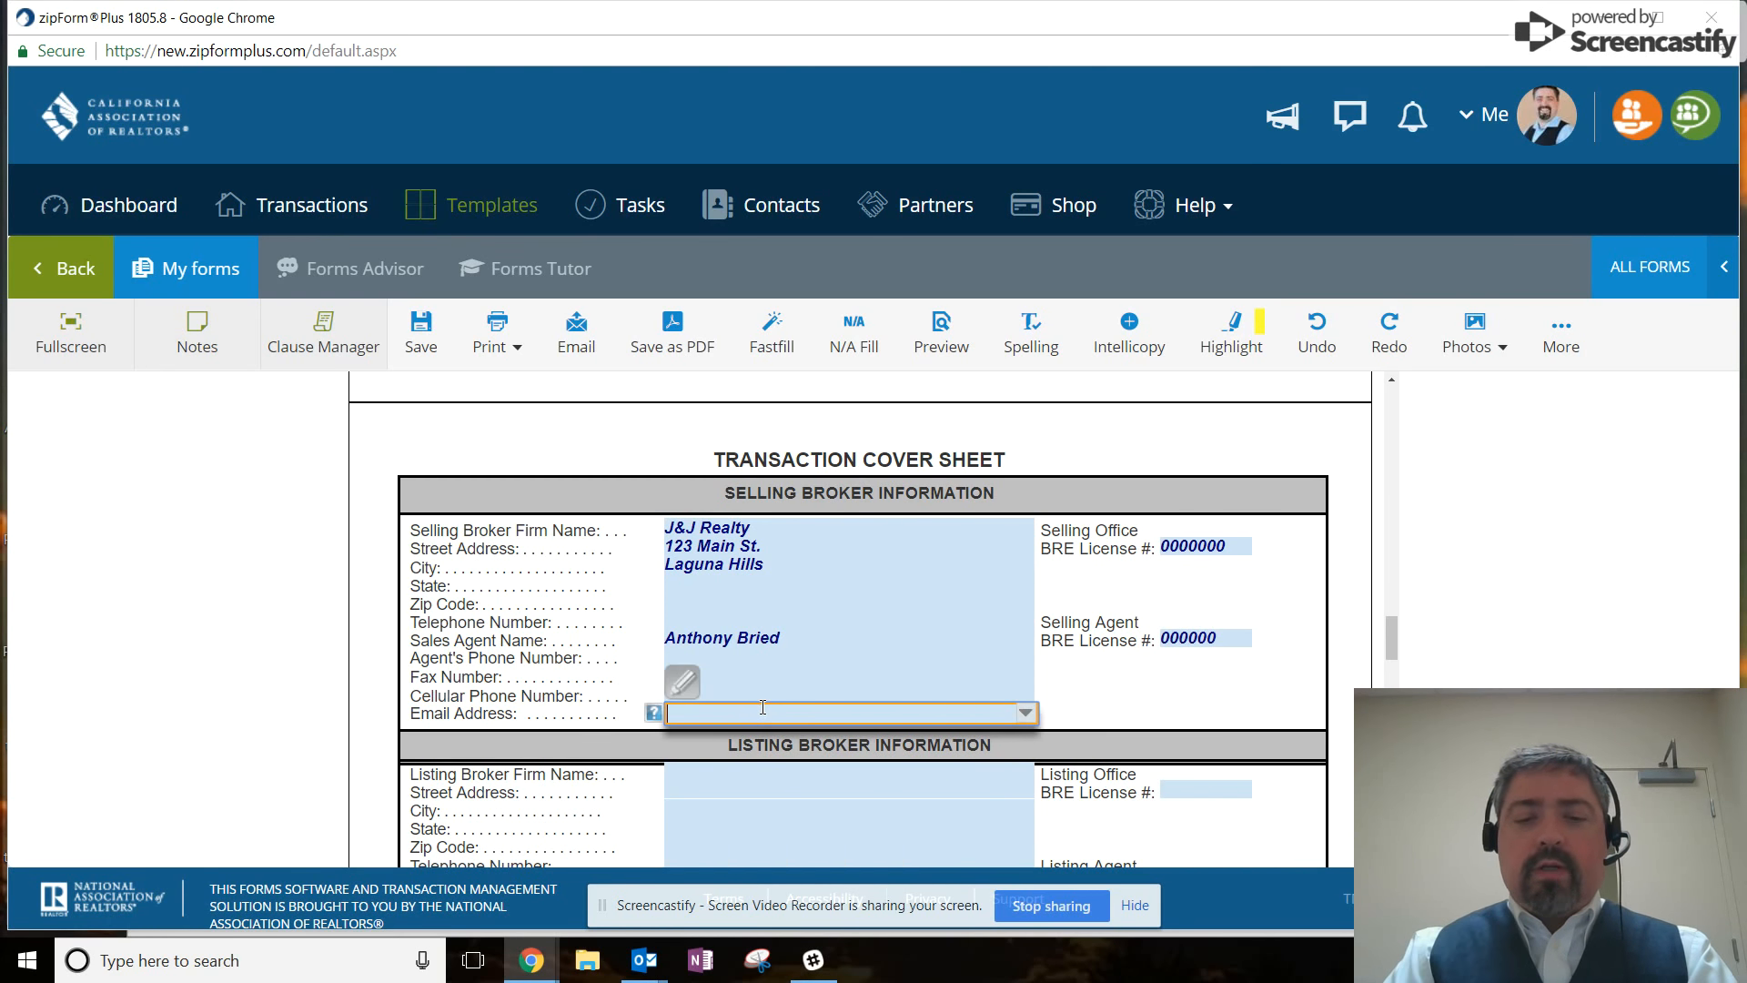
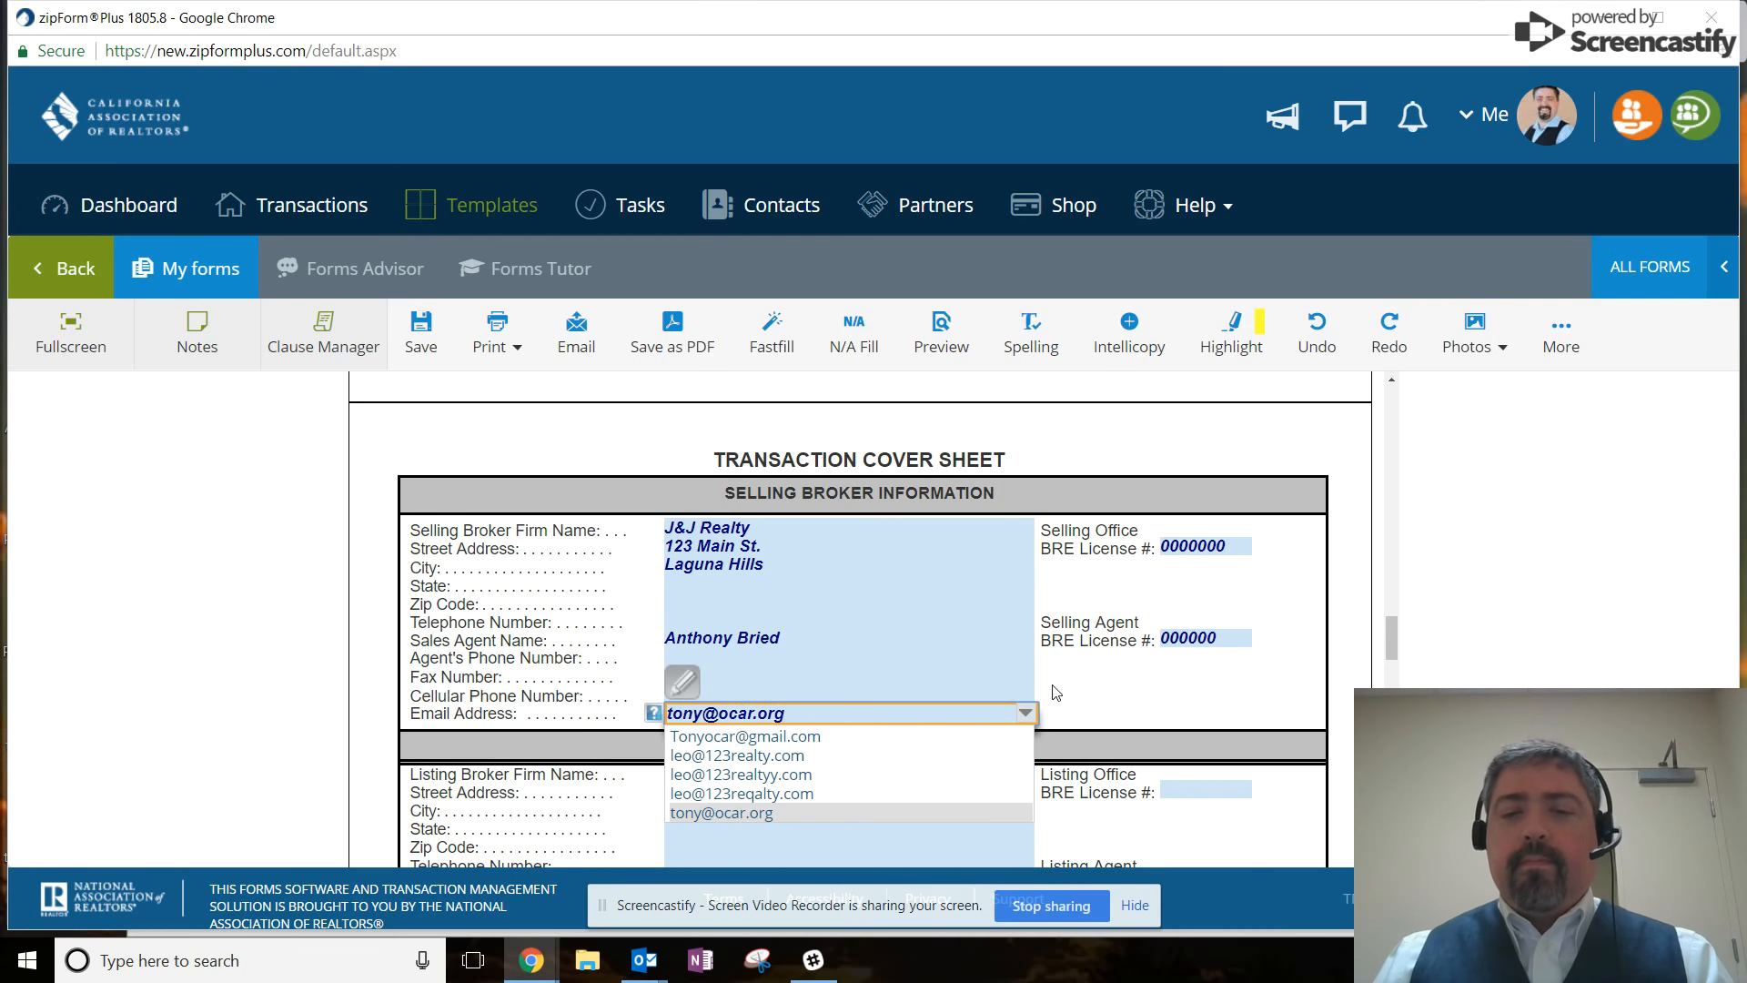
{"action": "left_click", "coordinate": [1055, 691]}
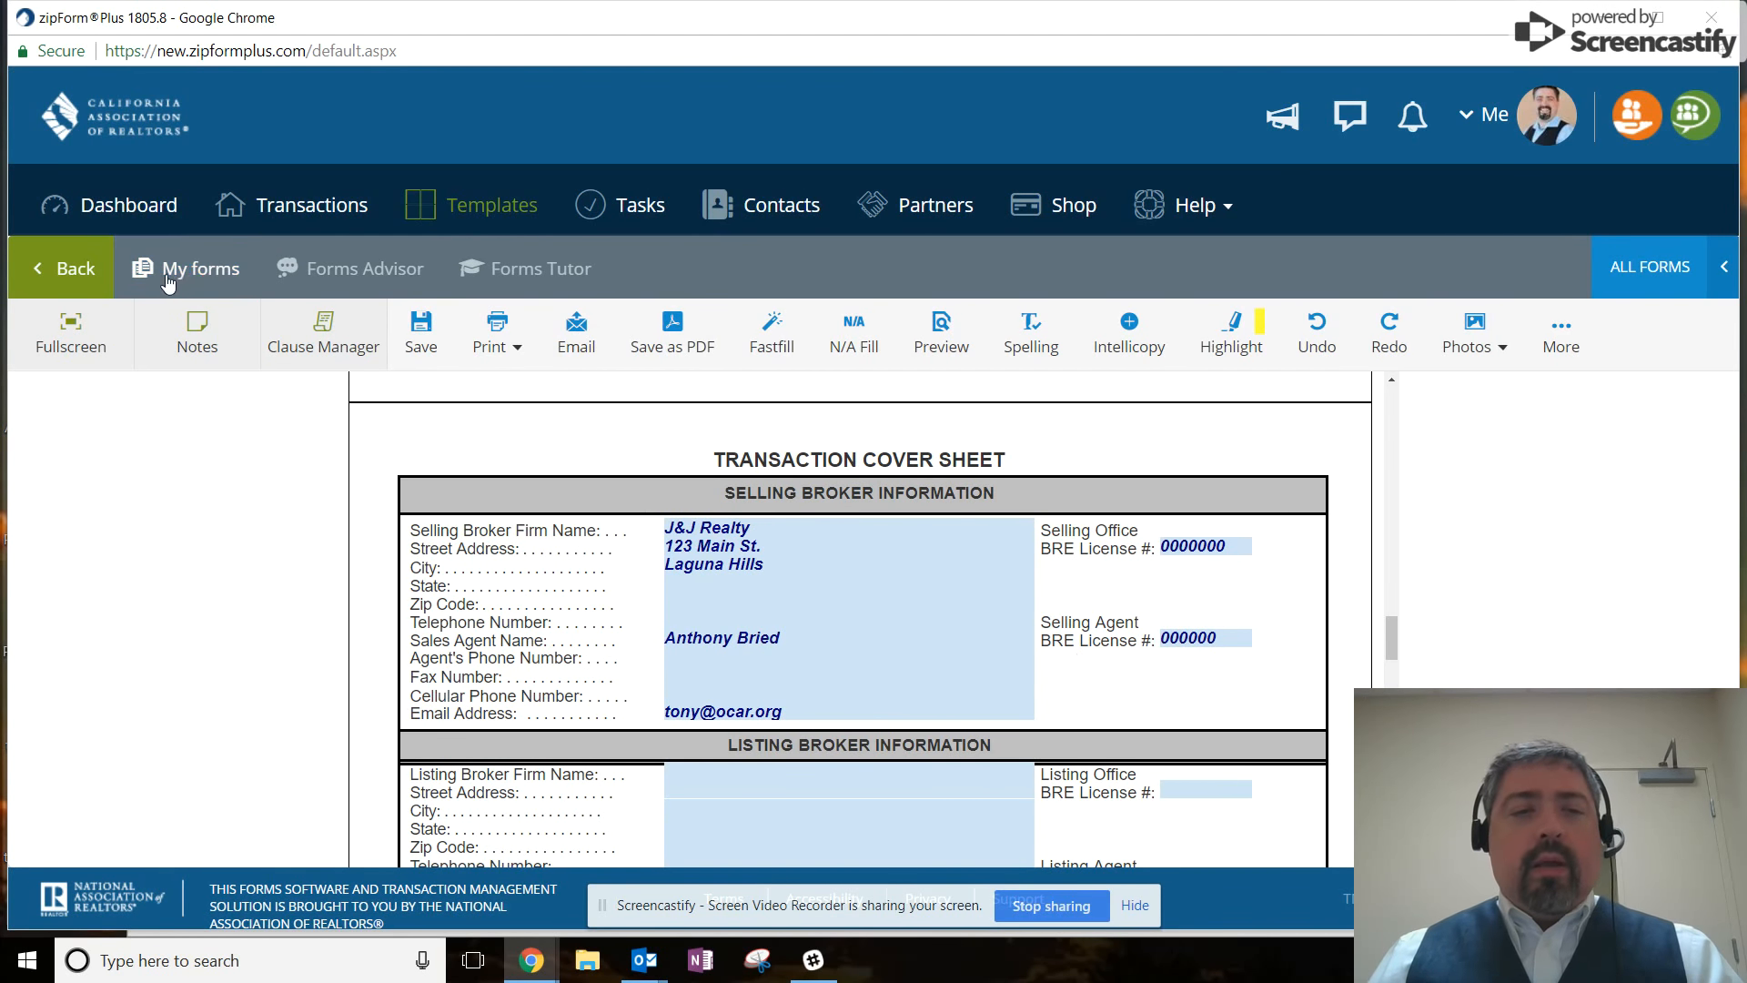
{"action": "left_click", "coordinate": [200, 273]}
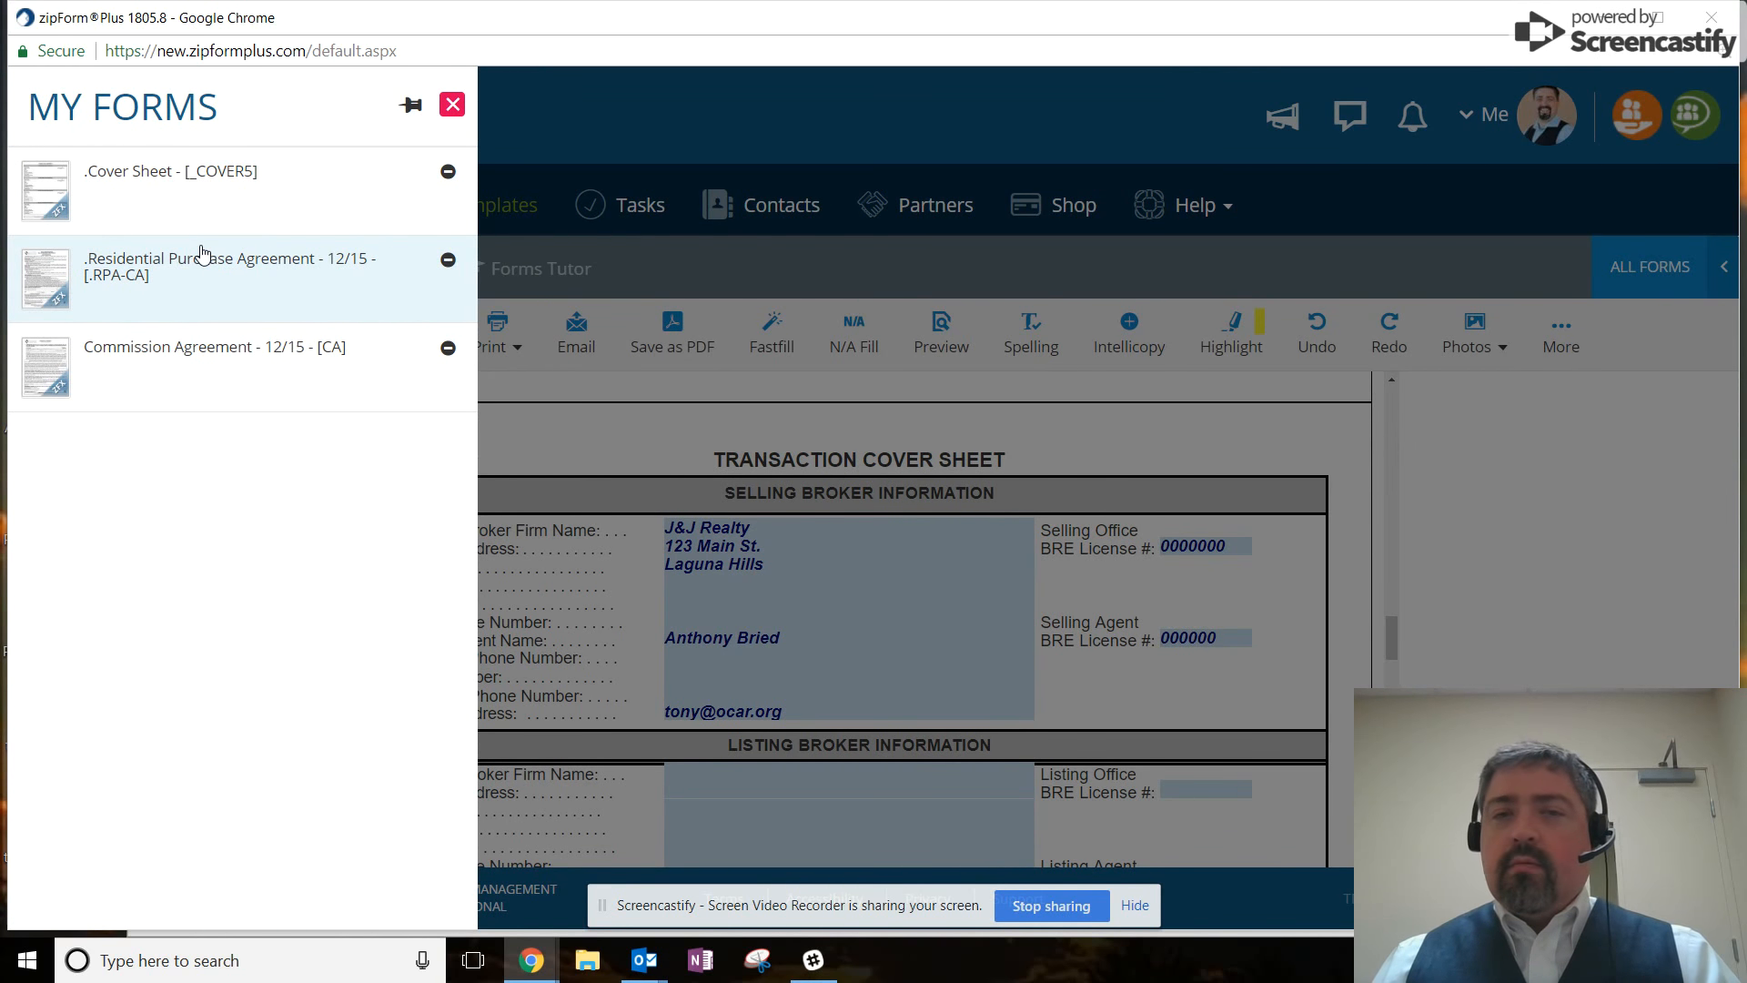
Open the Residential Purchase Agreement form and scroll to its beginning.
{"action": "left_click", "coordinate": [196, 273]}
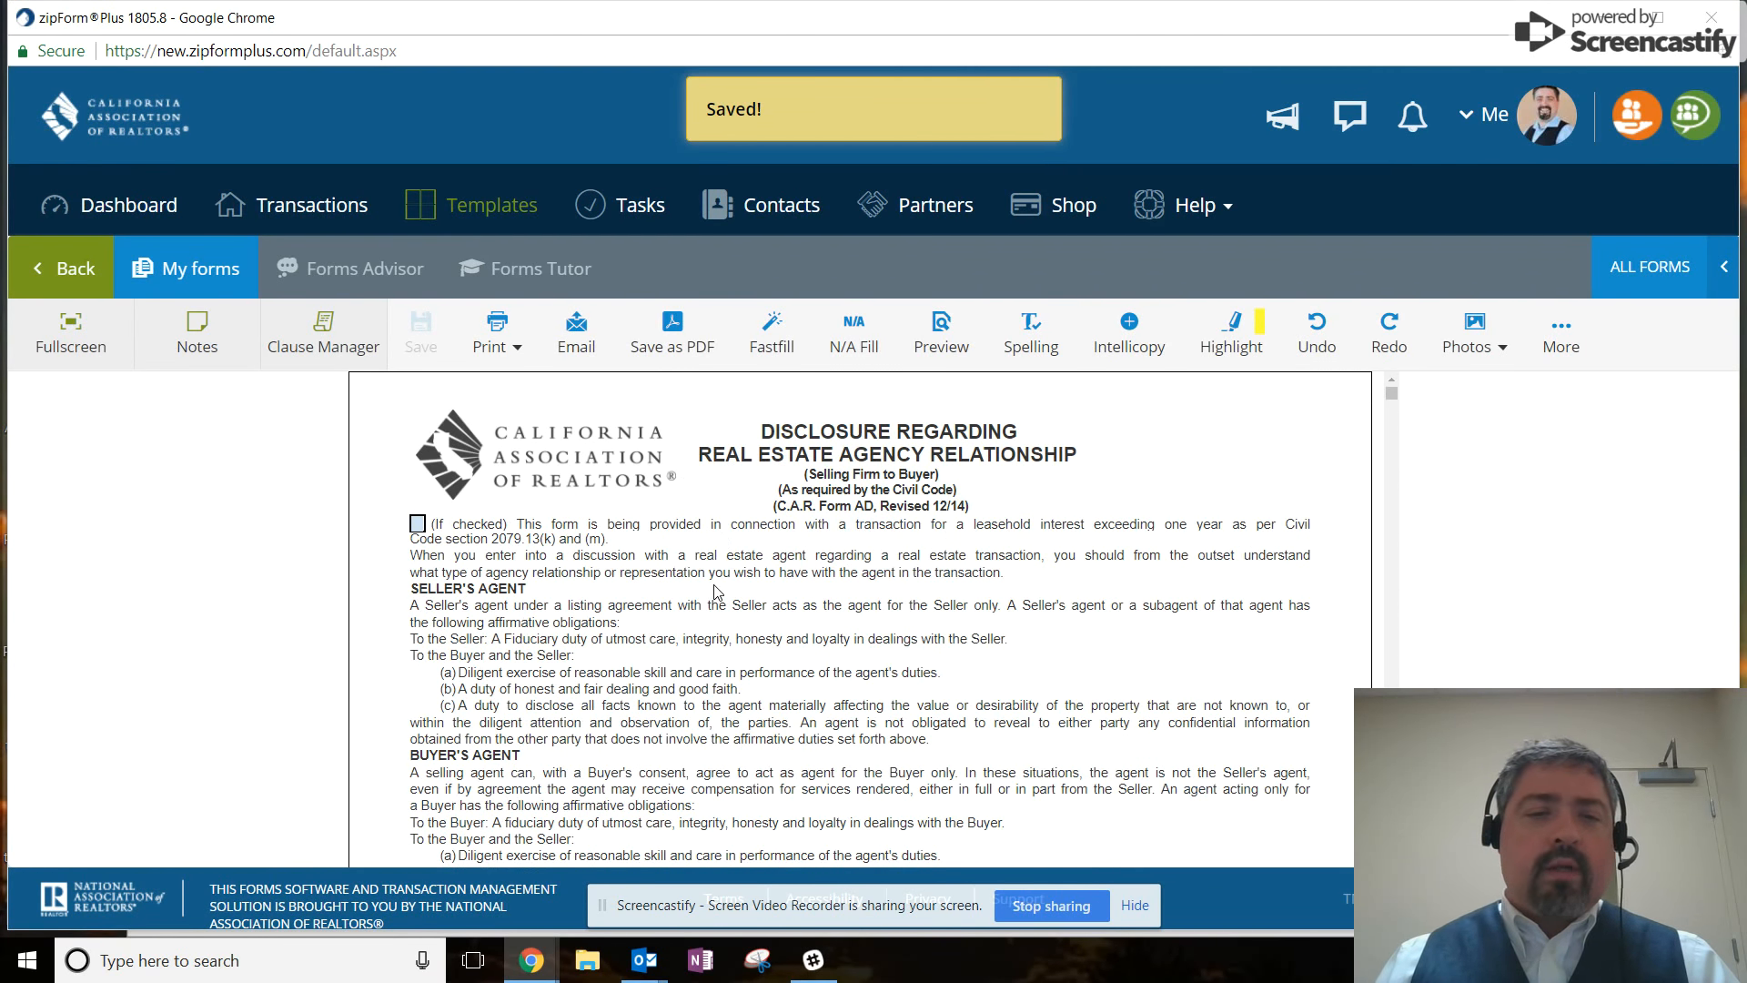
{"action": "scroll", "coordinate": [660, 604], "scroll_direction": "down", "scroll_amount": 20}
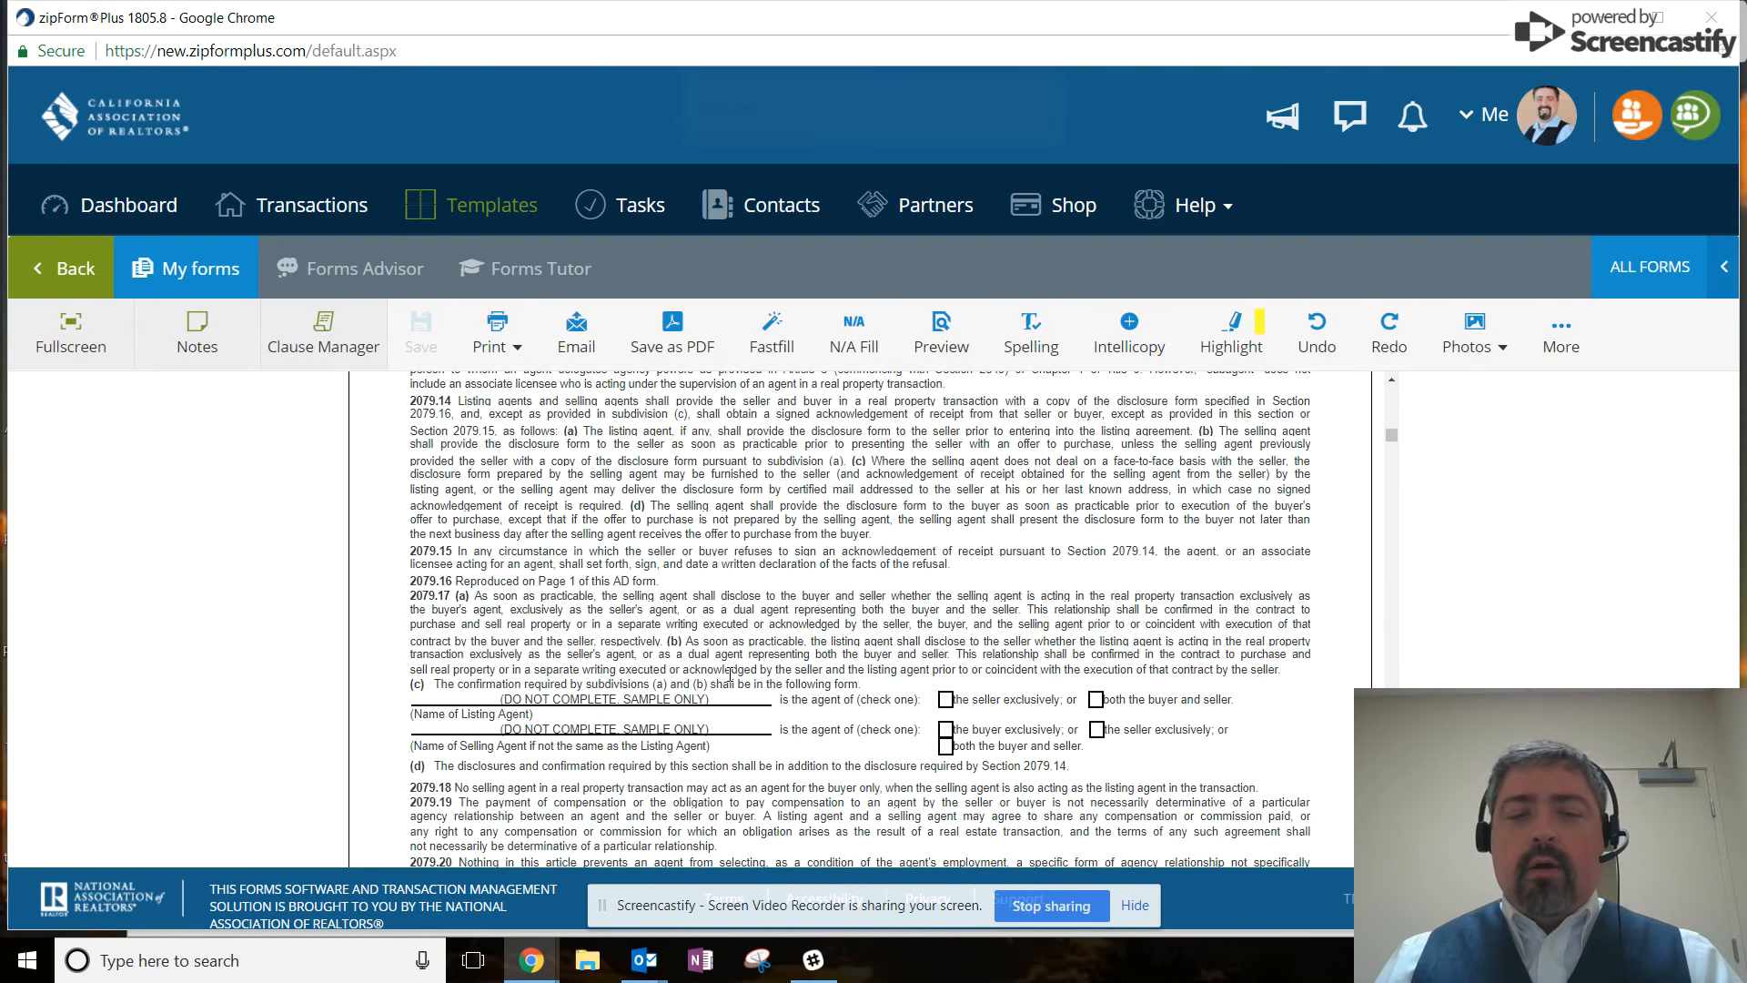
{"action": "scroll", "coordinate": [731, 681], "scroll_direction": "down", "scroll_amount": 20}
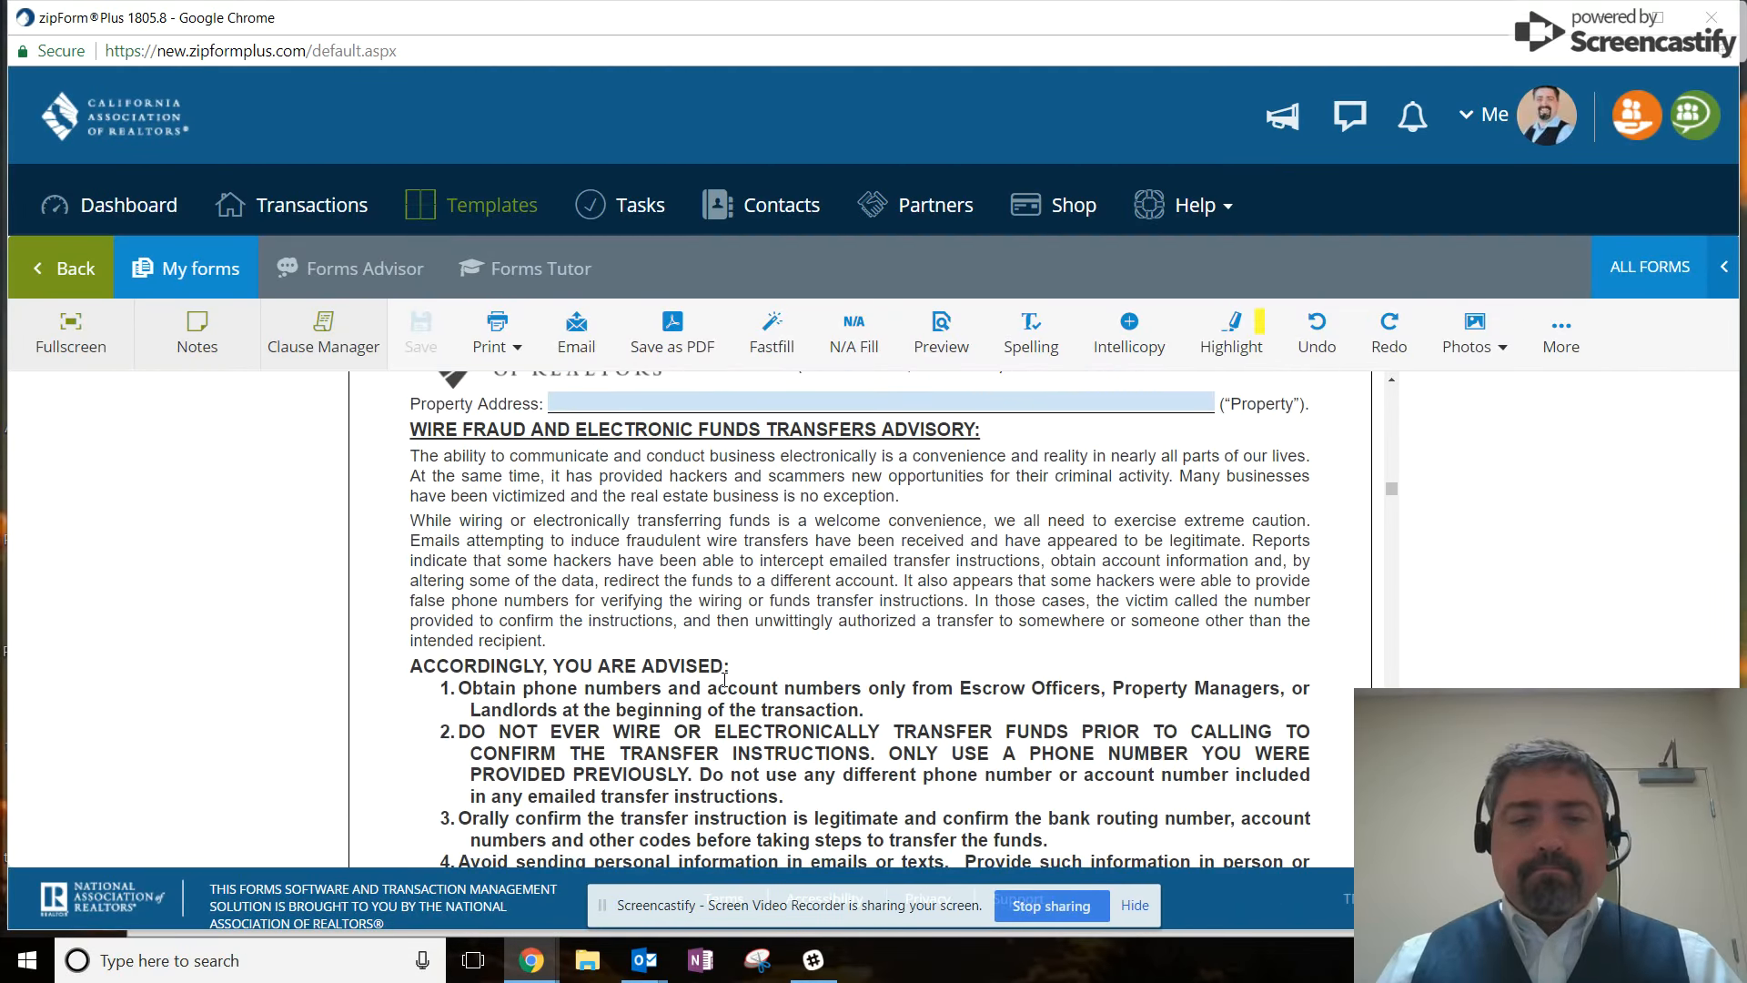
{"action": "scroll", "coordinate": [726, 687], "scroll_direction": "down", "scroll_amount": 12}
{"action": "scroll", "coordinate": [630, 707], "scroll_direction": "up", "scroll_amount": 3}
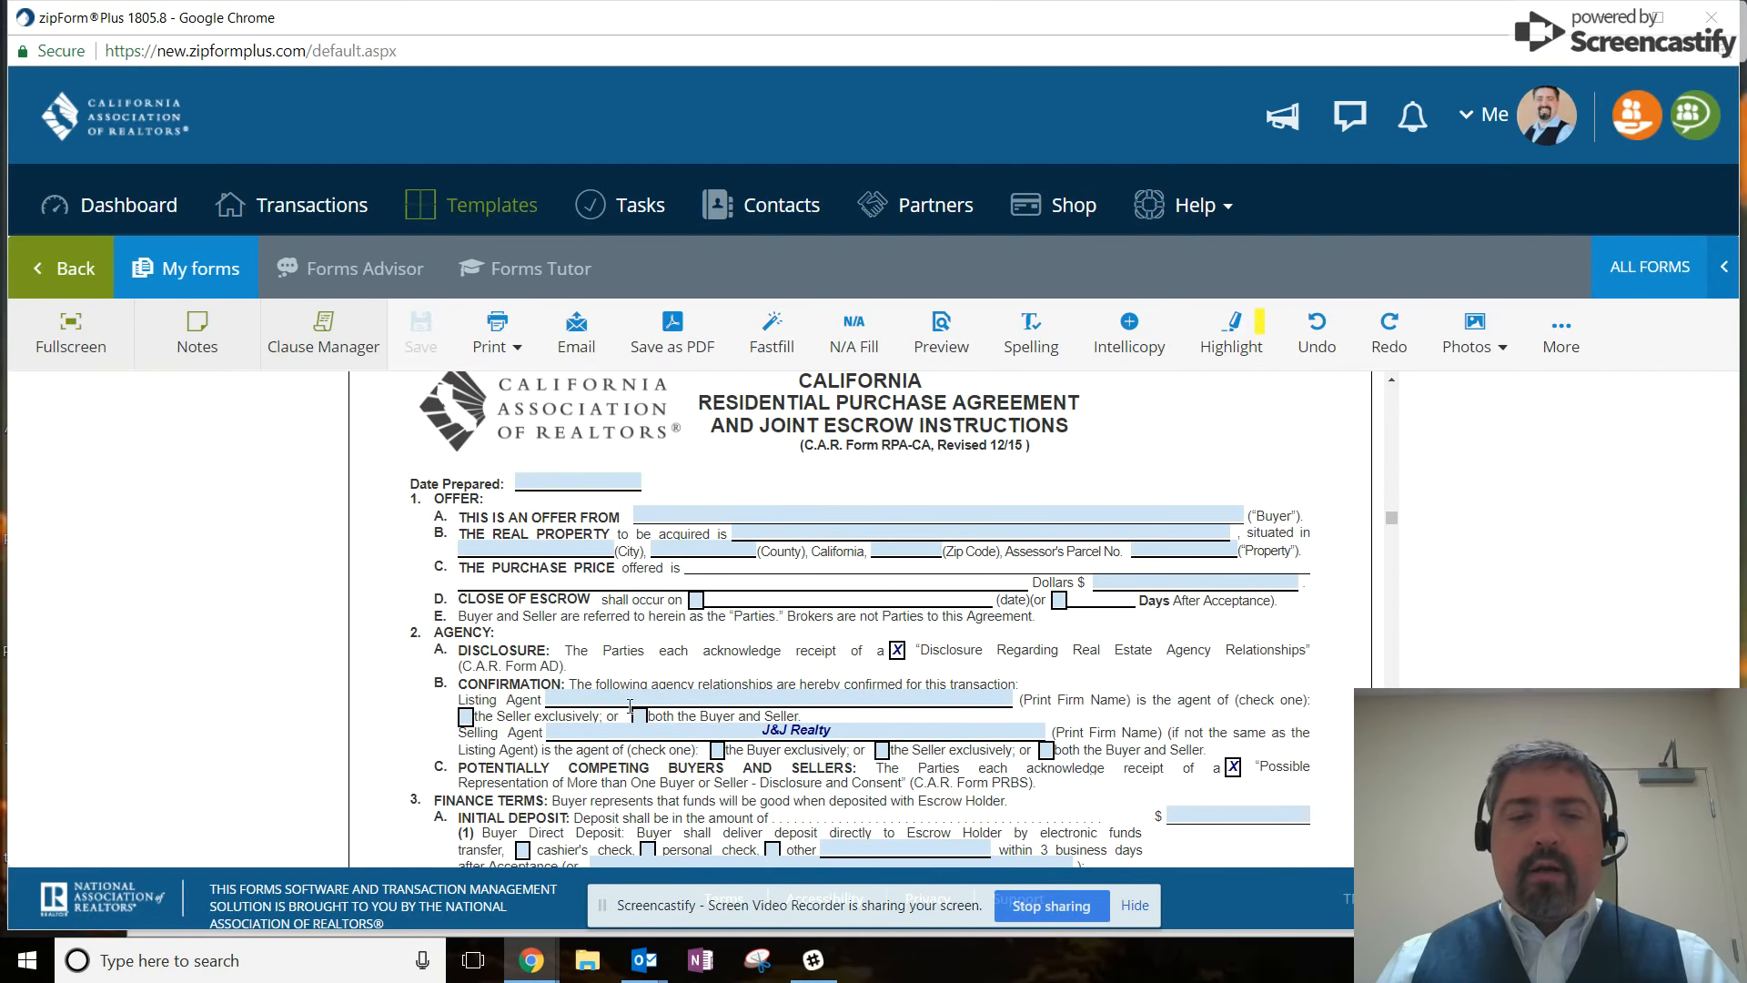
Set close of escrow to 45 days after acceptance.
{"action": "left_click", "coordinate": [929, 547]}
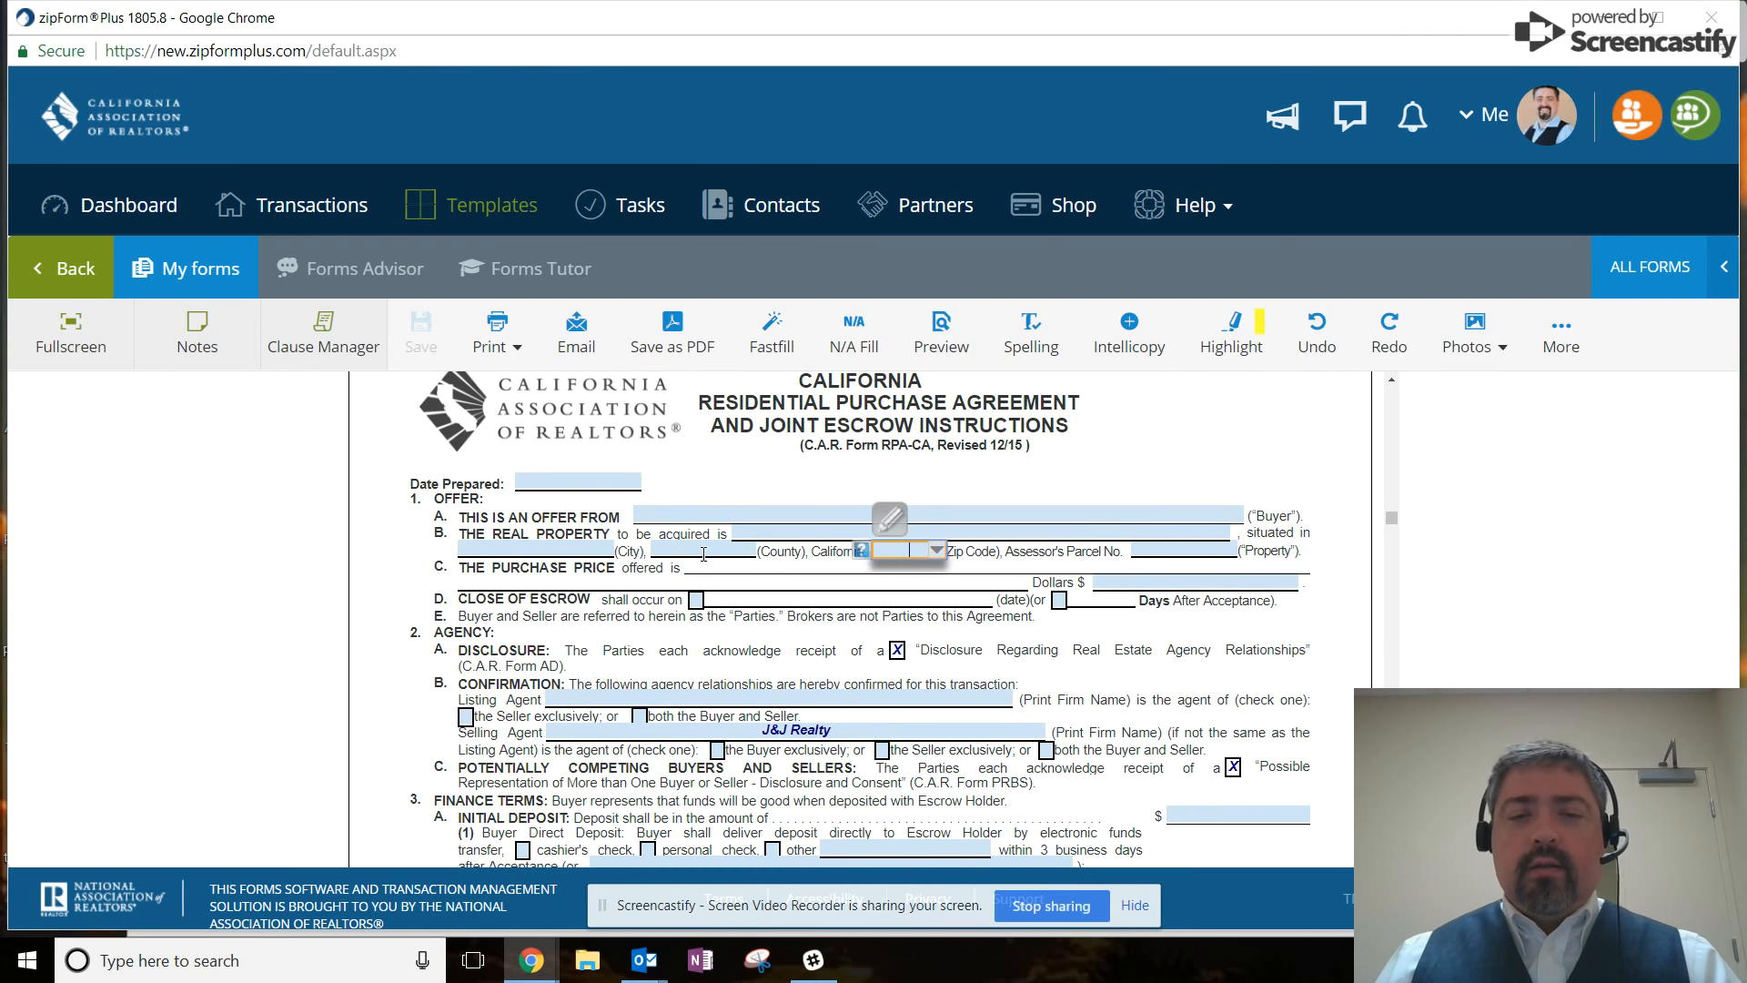
{"action": "scroll", "coordinate": [876, 596], "scroll_direction": "down", "scroll_amount": 1}
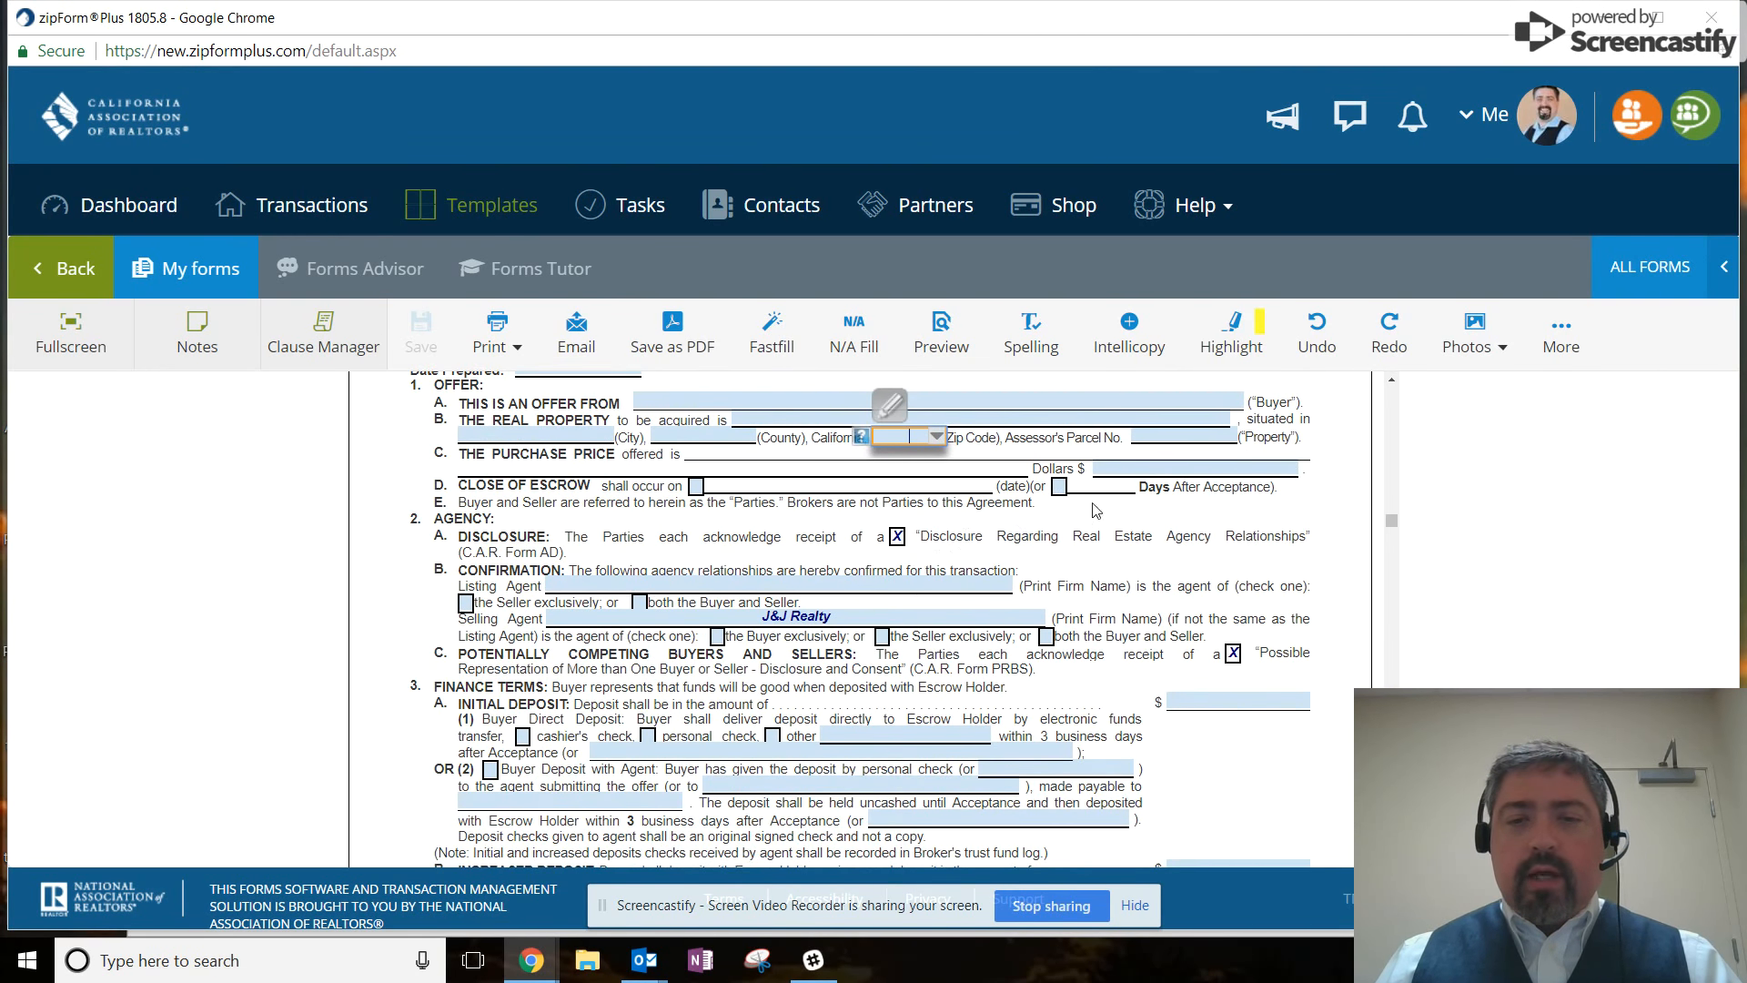
{"action": "left_click", "coordinate": [1061, 488]}
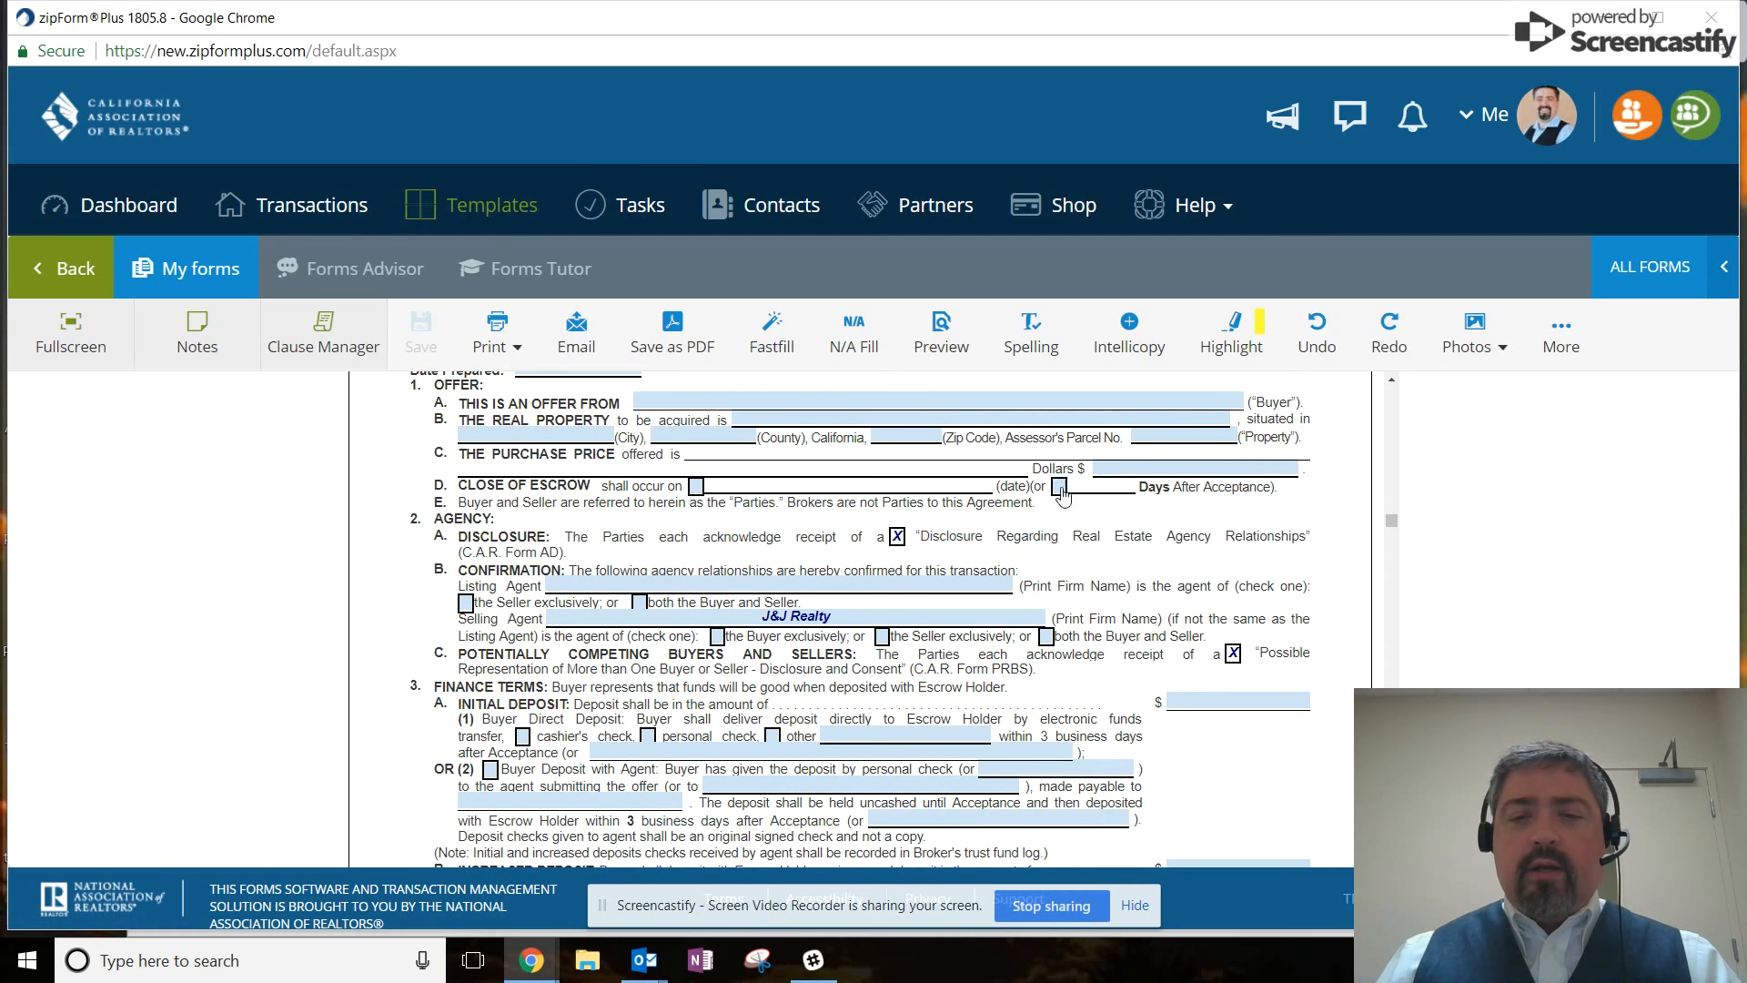
{"action": "left_click", "coordinate": [1058, 488]}
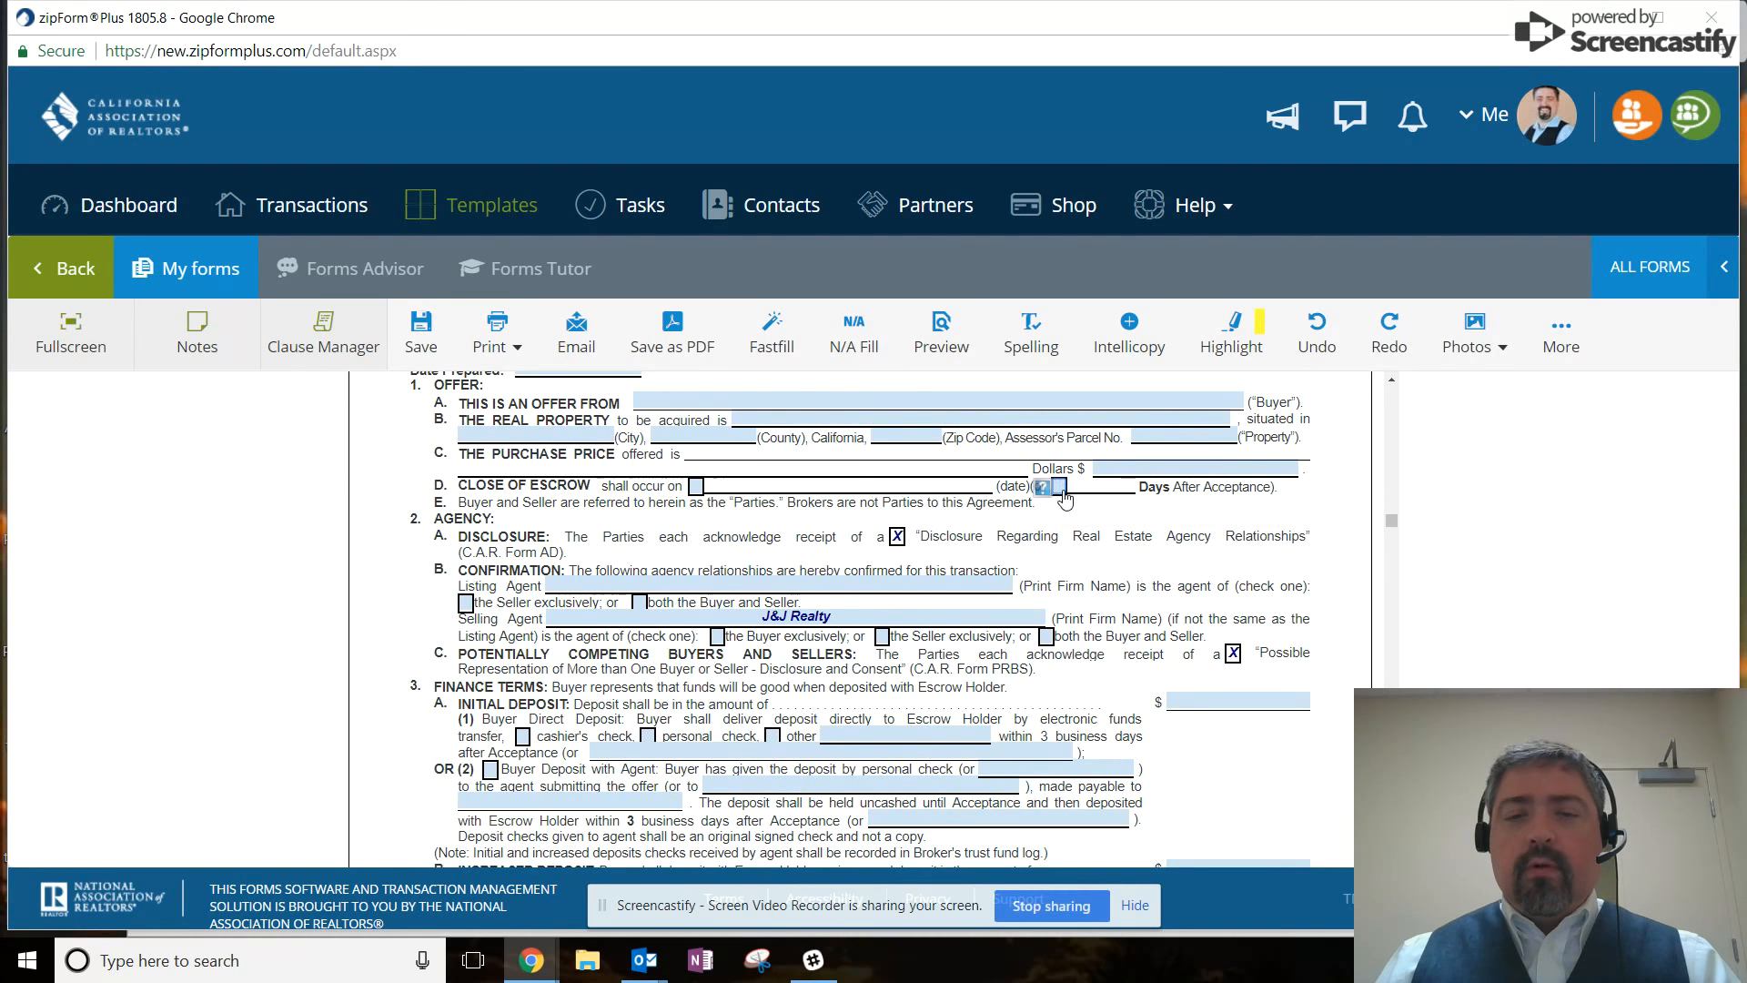
{"action": "left_click", "coordinate": [1082, 483]}
{"action": "type", "text": "45"}
{"action": "left_click", "coordinate": [1084, 565]}
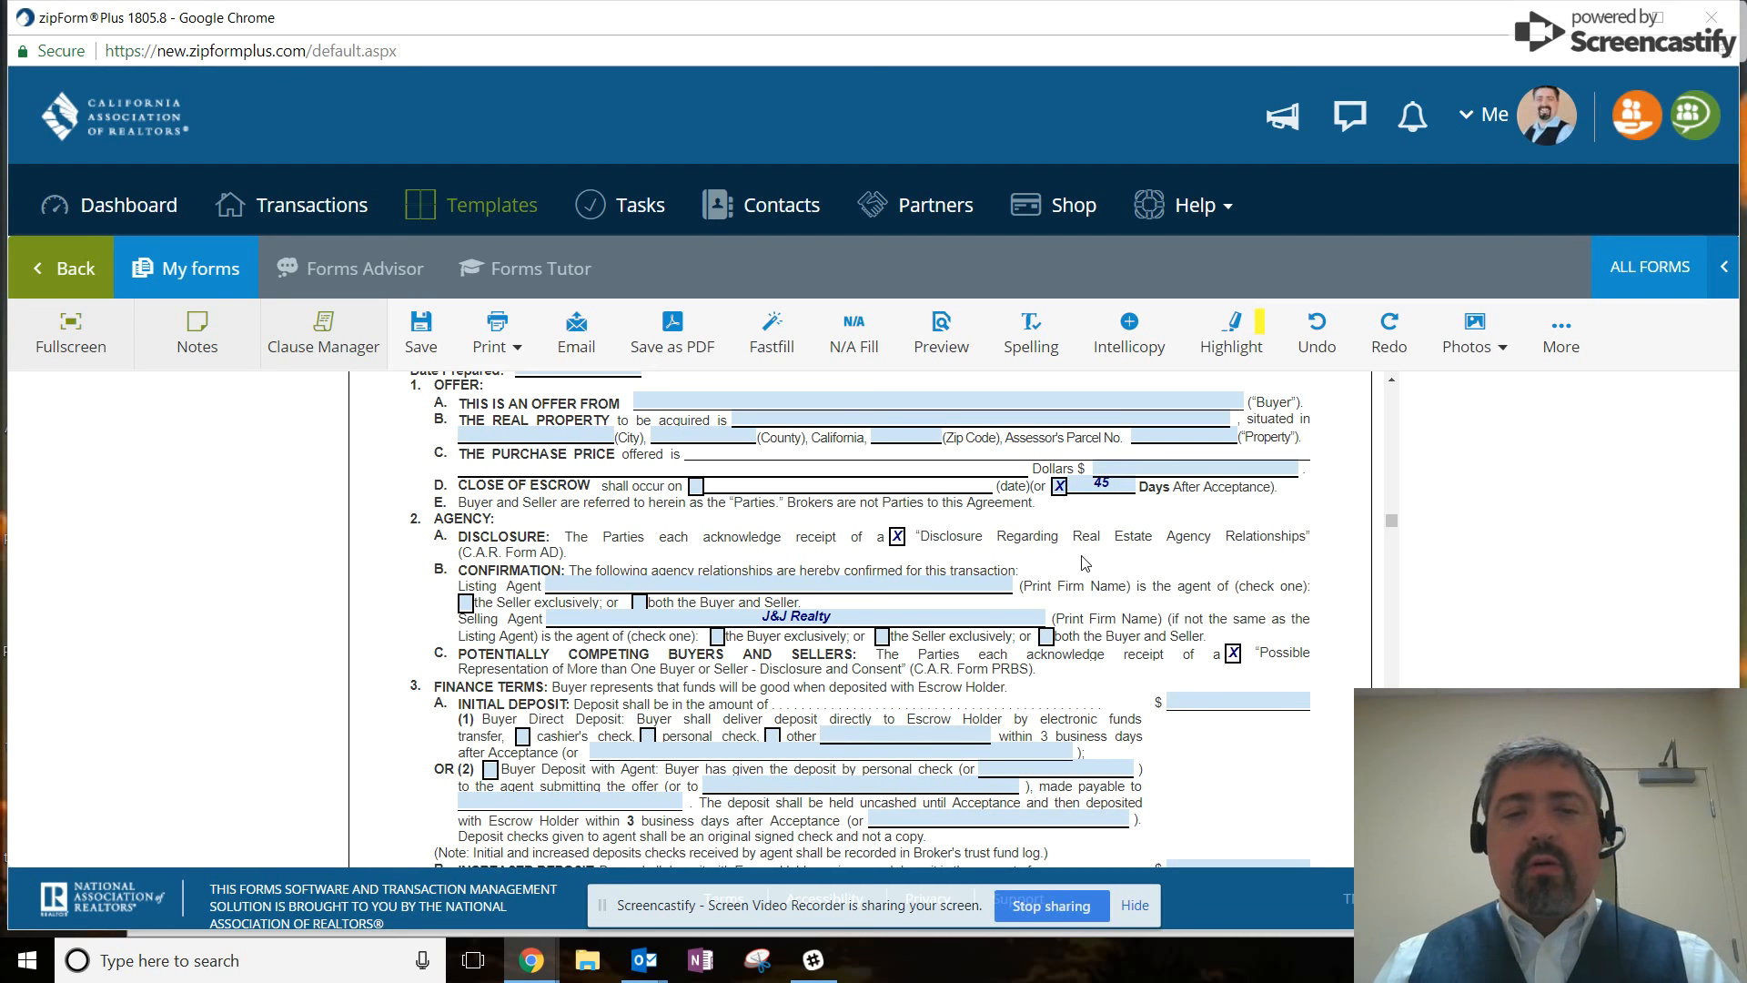
Toggle the All Cash Offer option and enter 56 as the initial rate limit.
{"action": "scroll", "coordinate": [819, 623], "scroll_direction": "down", "scroll_amount": 4}
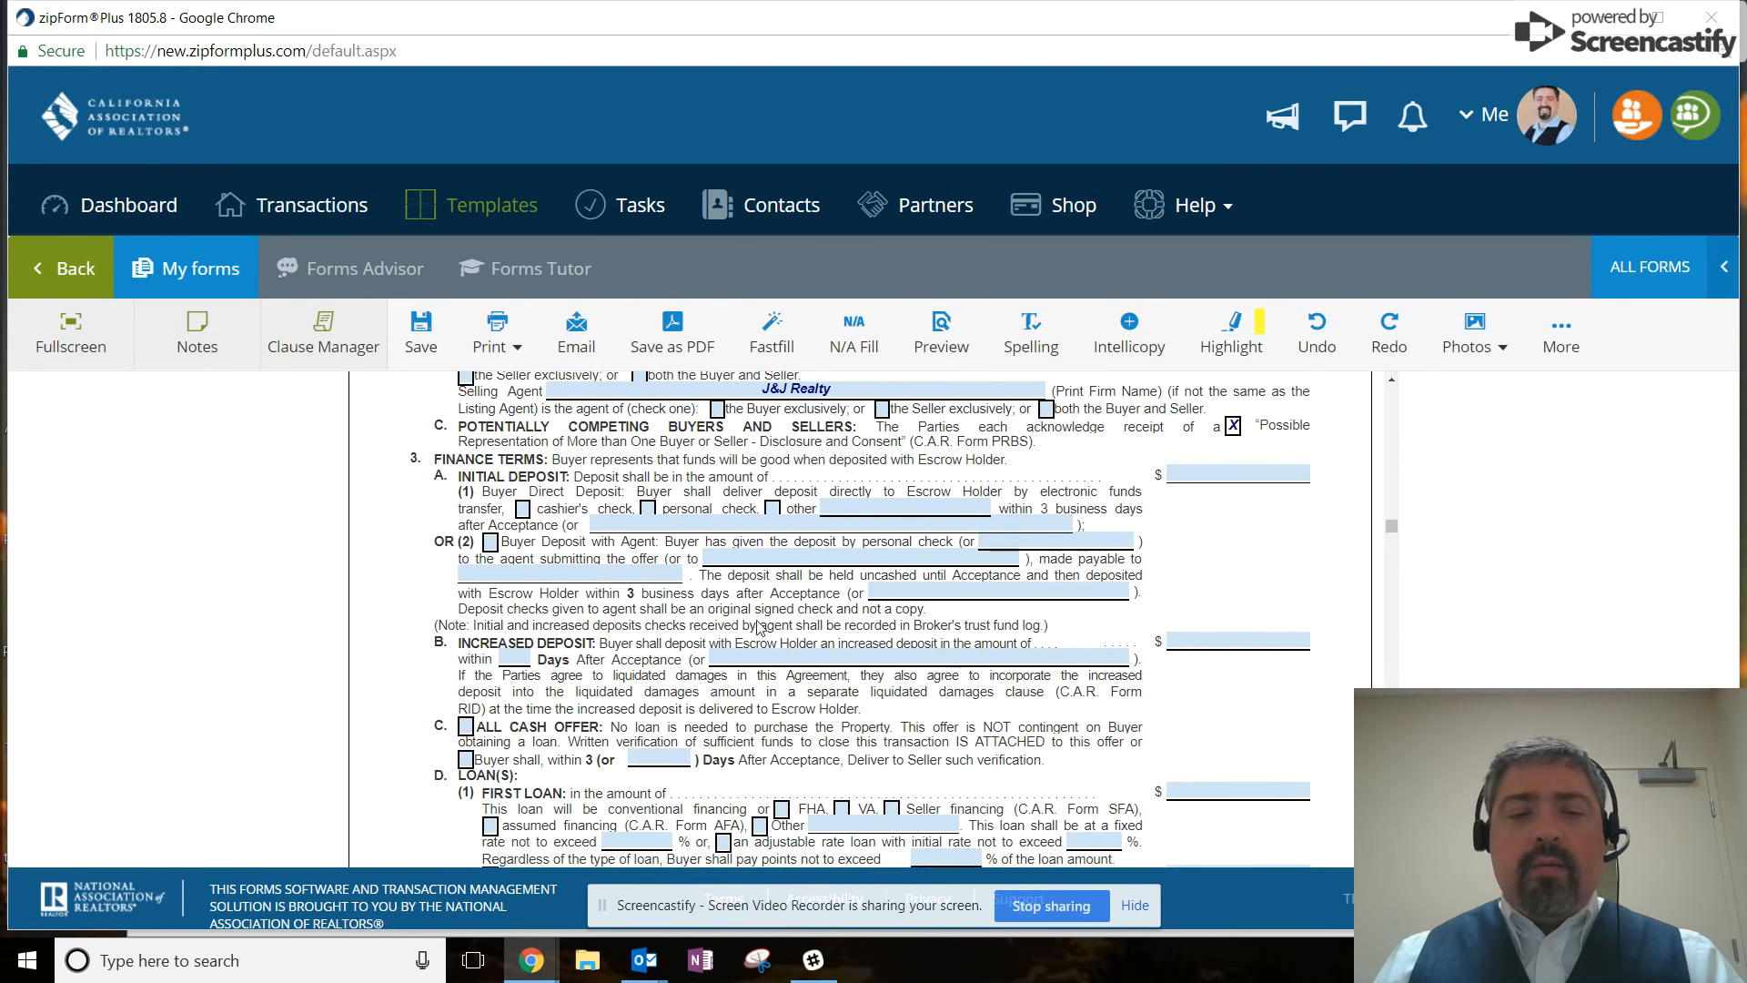
{"action": "scroll", "coordinate": [719, 637], "scroll_direction": "down", "scroll_amount": 1}
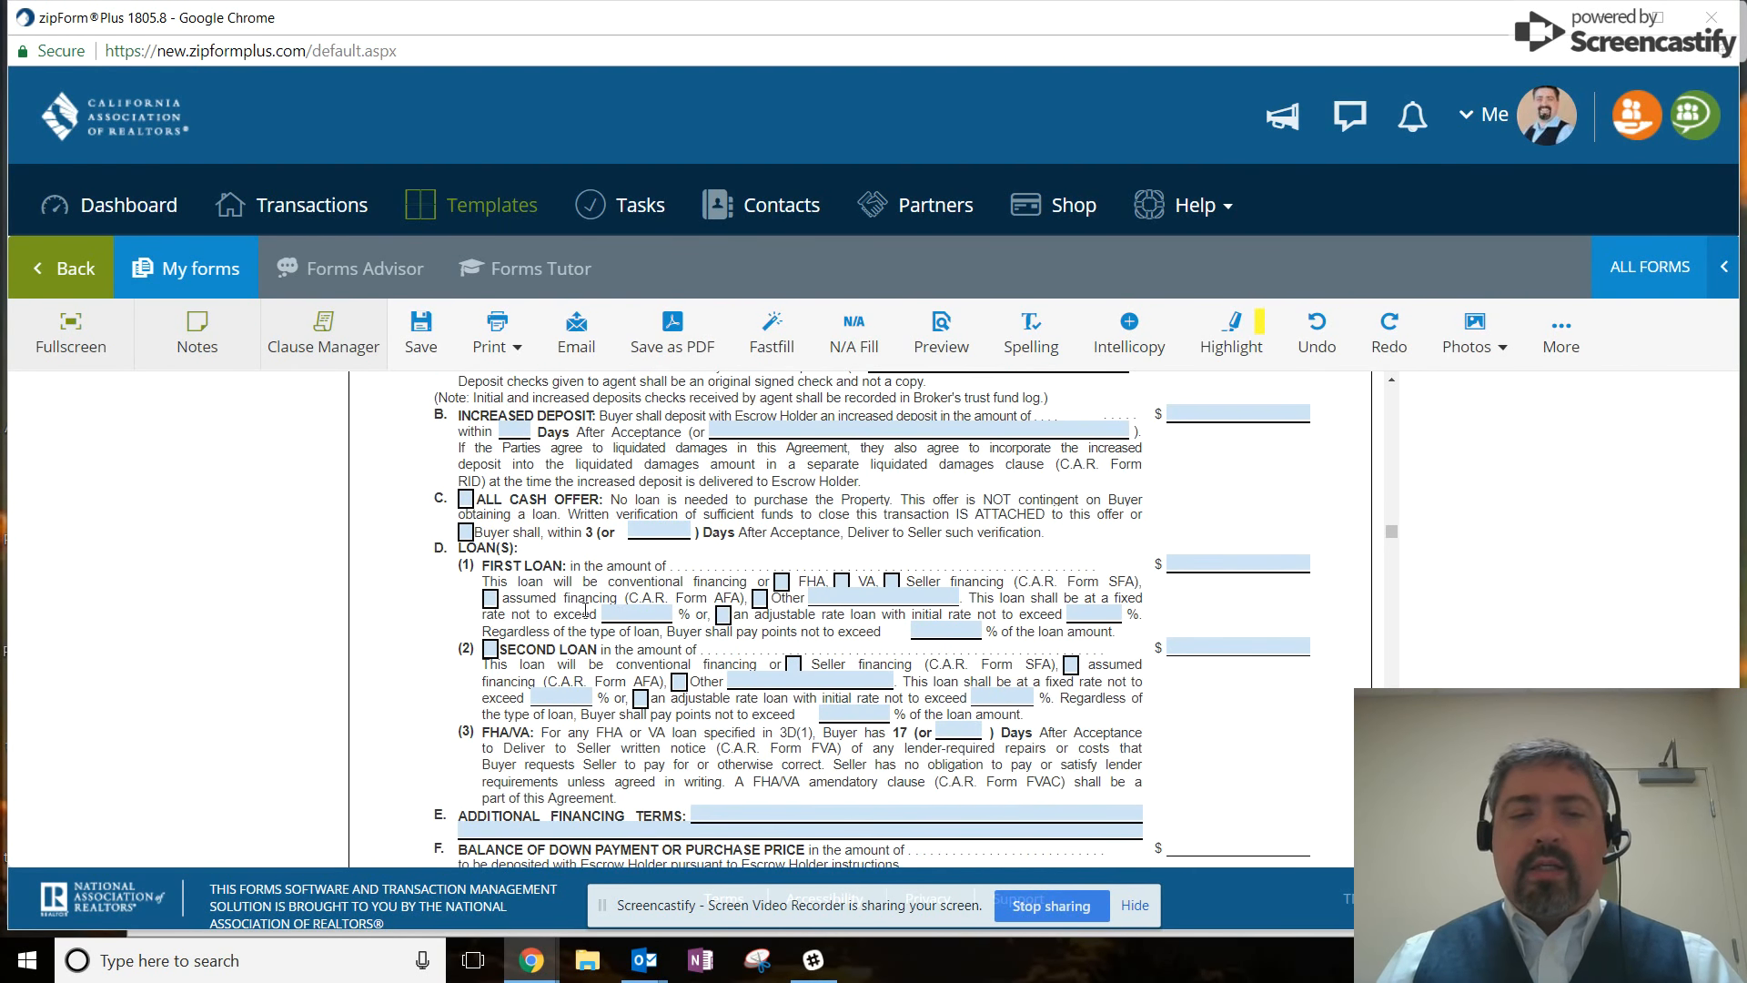
{"action": "left_click", "coordinate": [466, 503]}
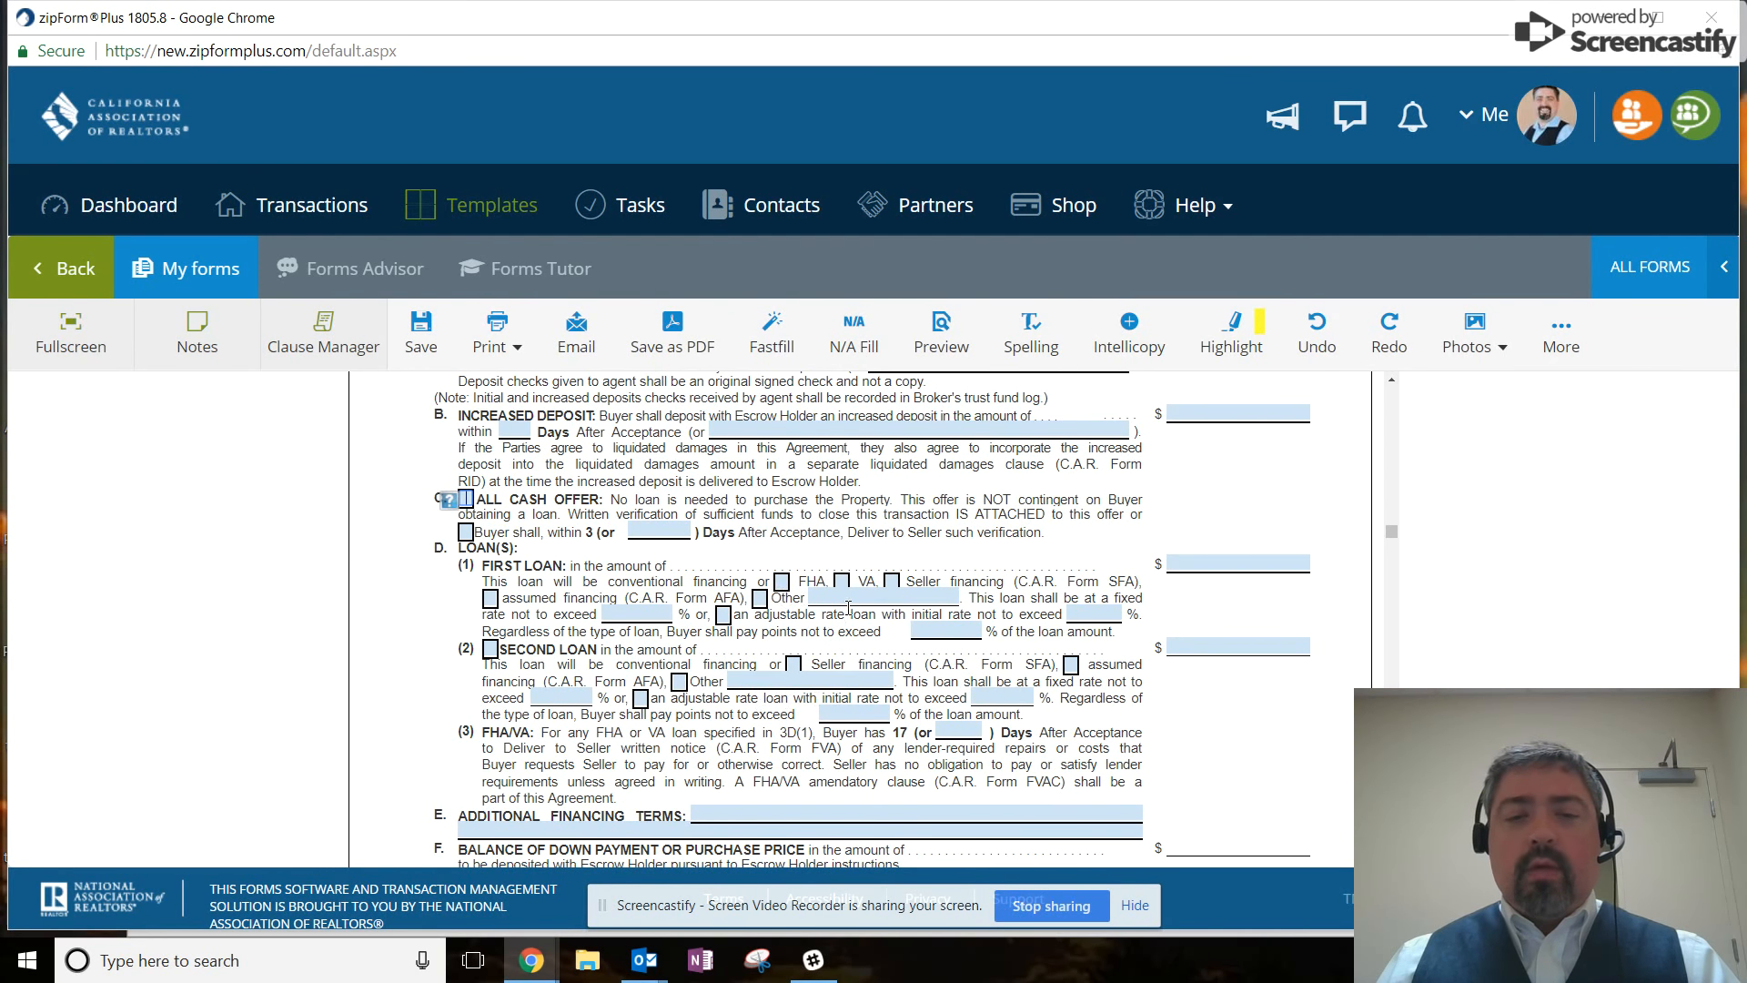
{"action": "left_click", "coordinate": [1074, 616]}
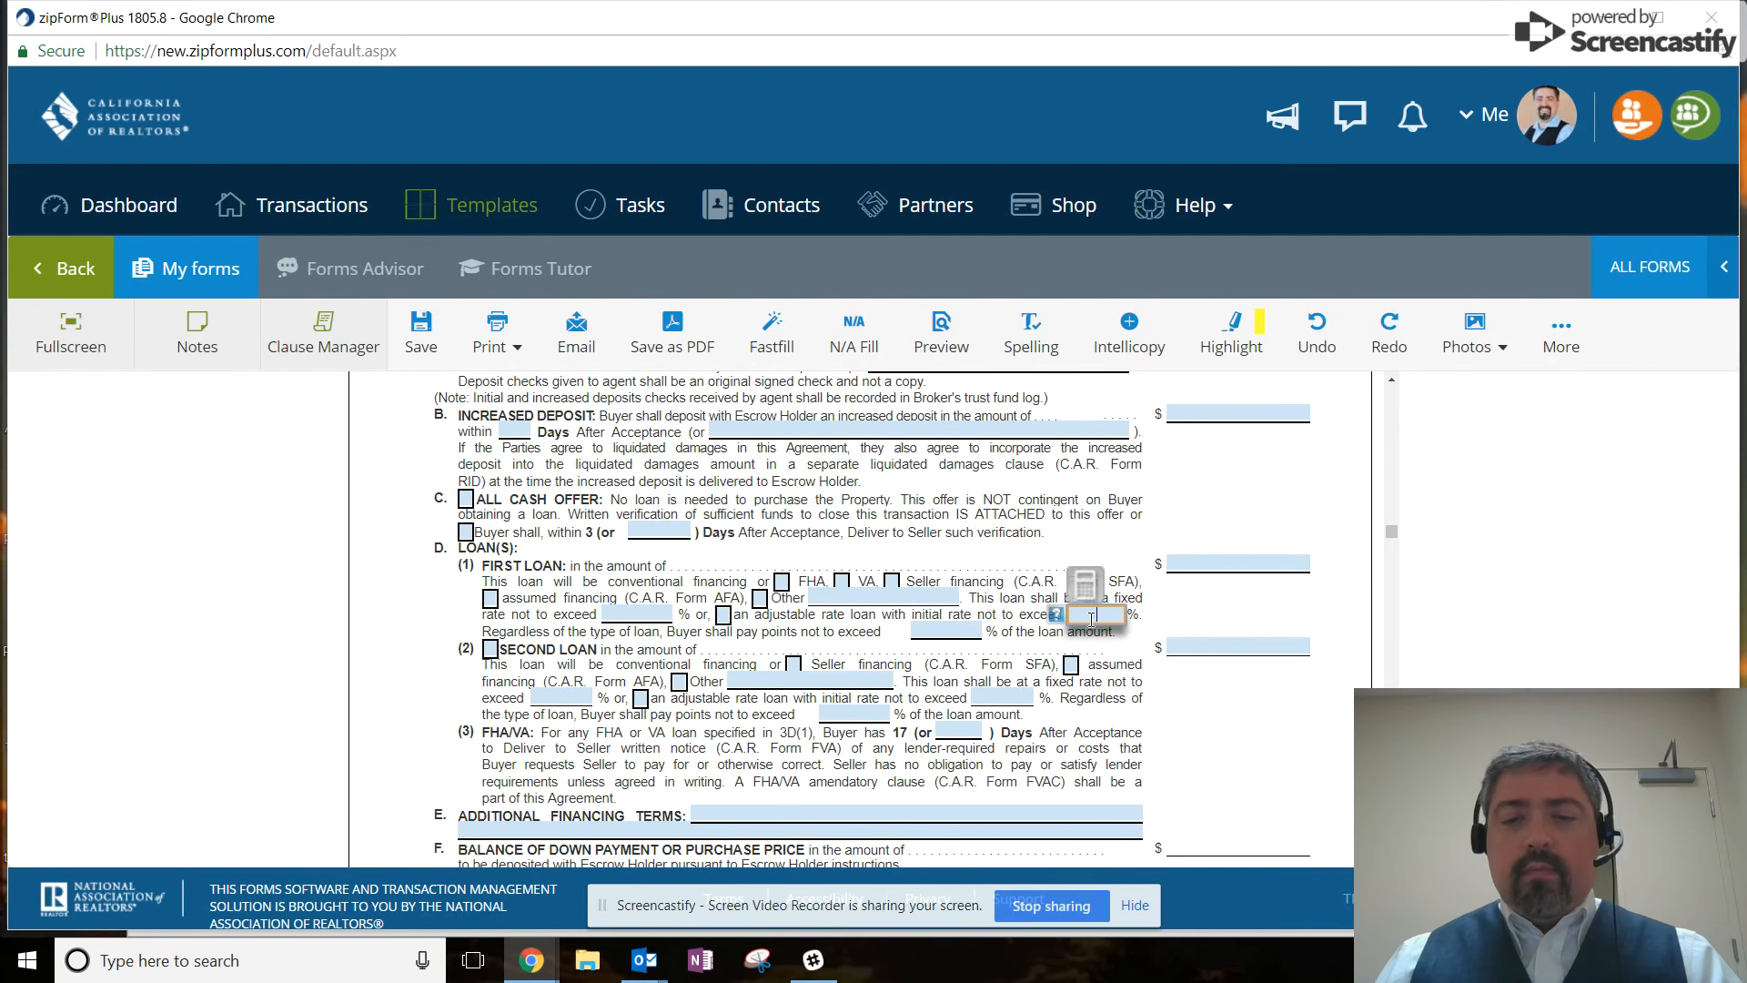
{"action": "type", "text": "56"}
{"action": "key", "text": "Tab"}
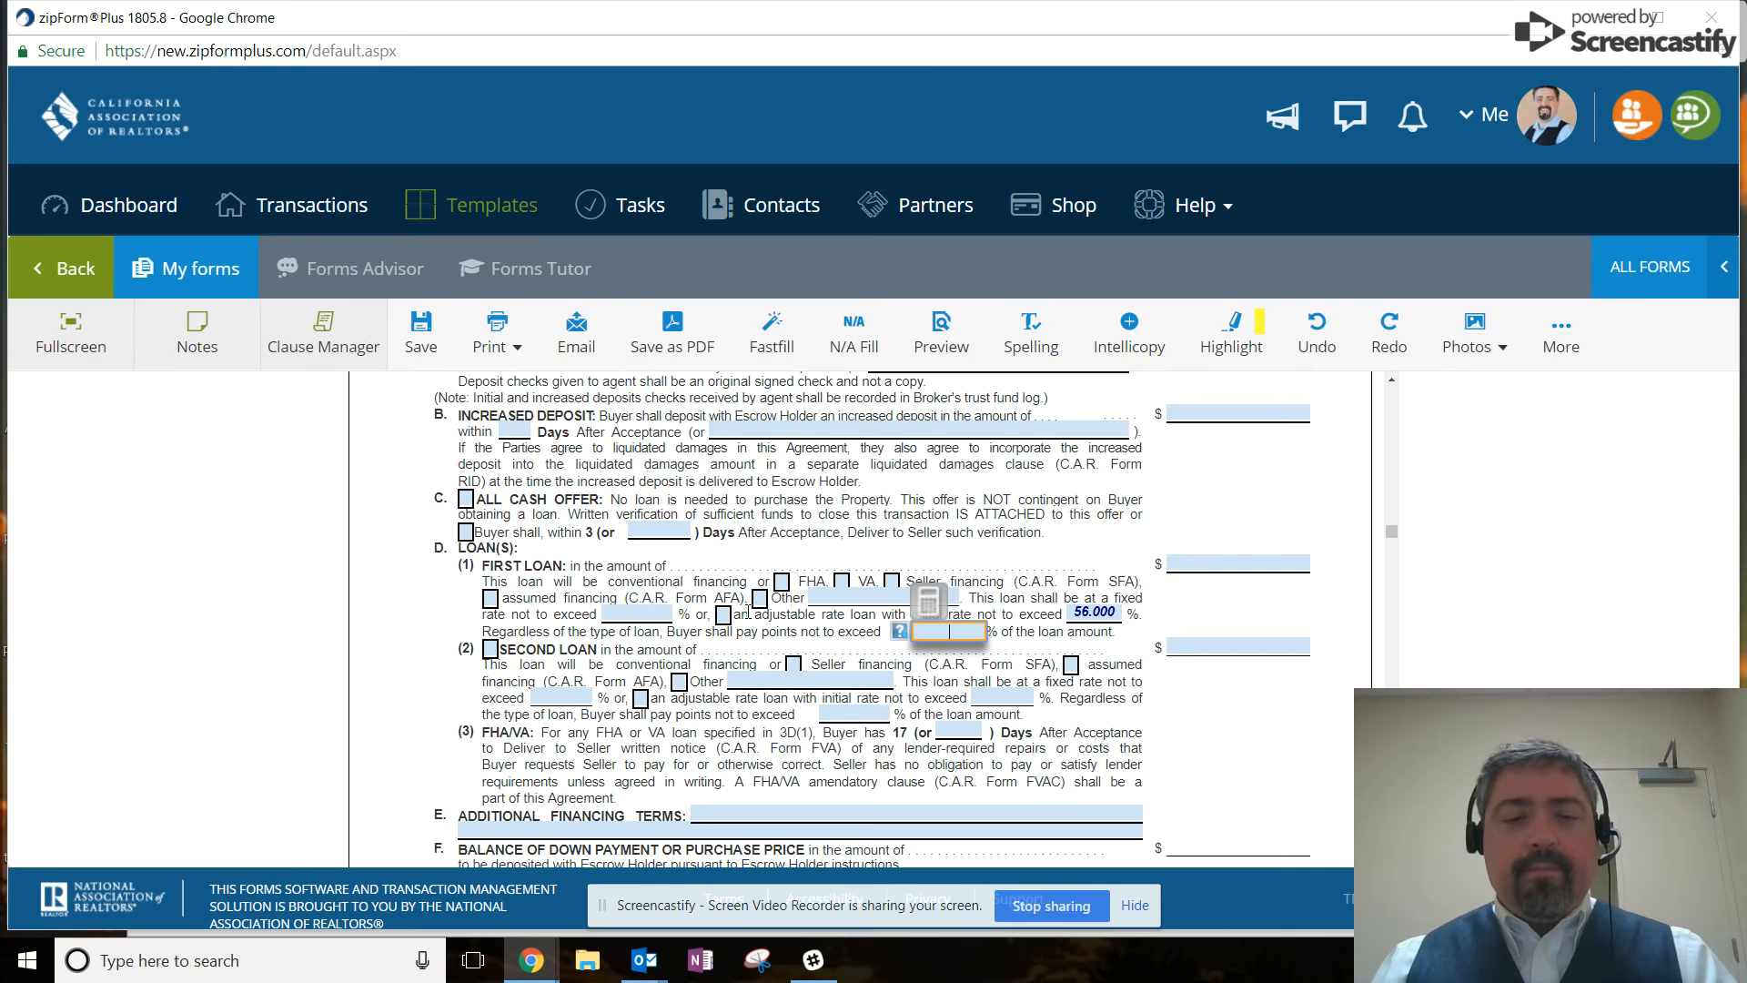
Mark both Buyer and Seller for the hazard disclosure and two inspection reports.
{"action": "scroll", "coordinate": [737, 628], "scroll_direction": "down", "scroll_amount": 3}
{"action": "scroll", "coordinate": [733, 641], "scroll_direction": "down", "scroll_amount": 10}
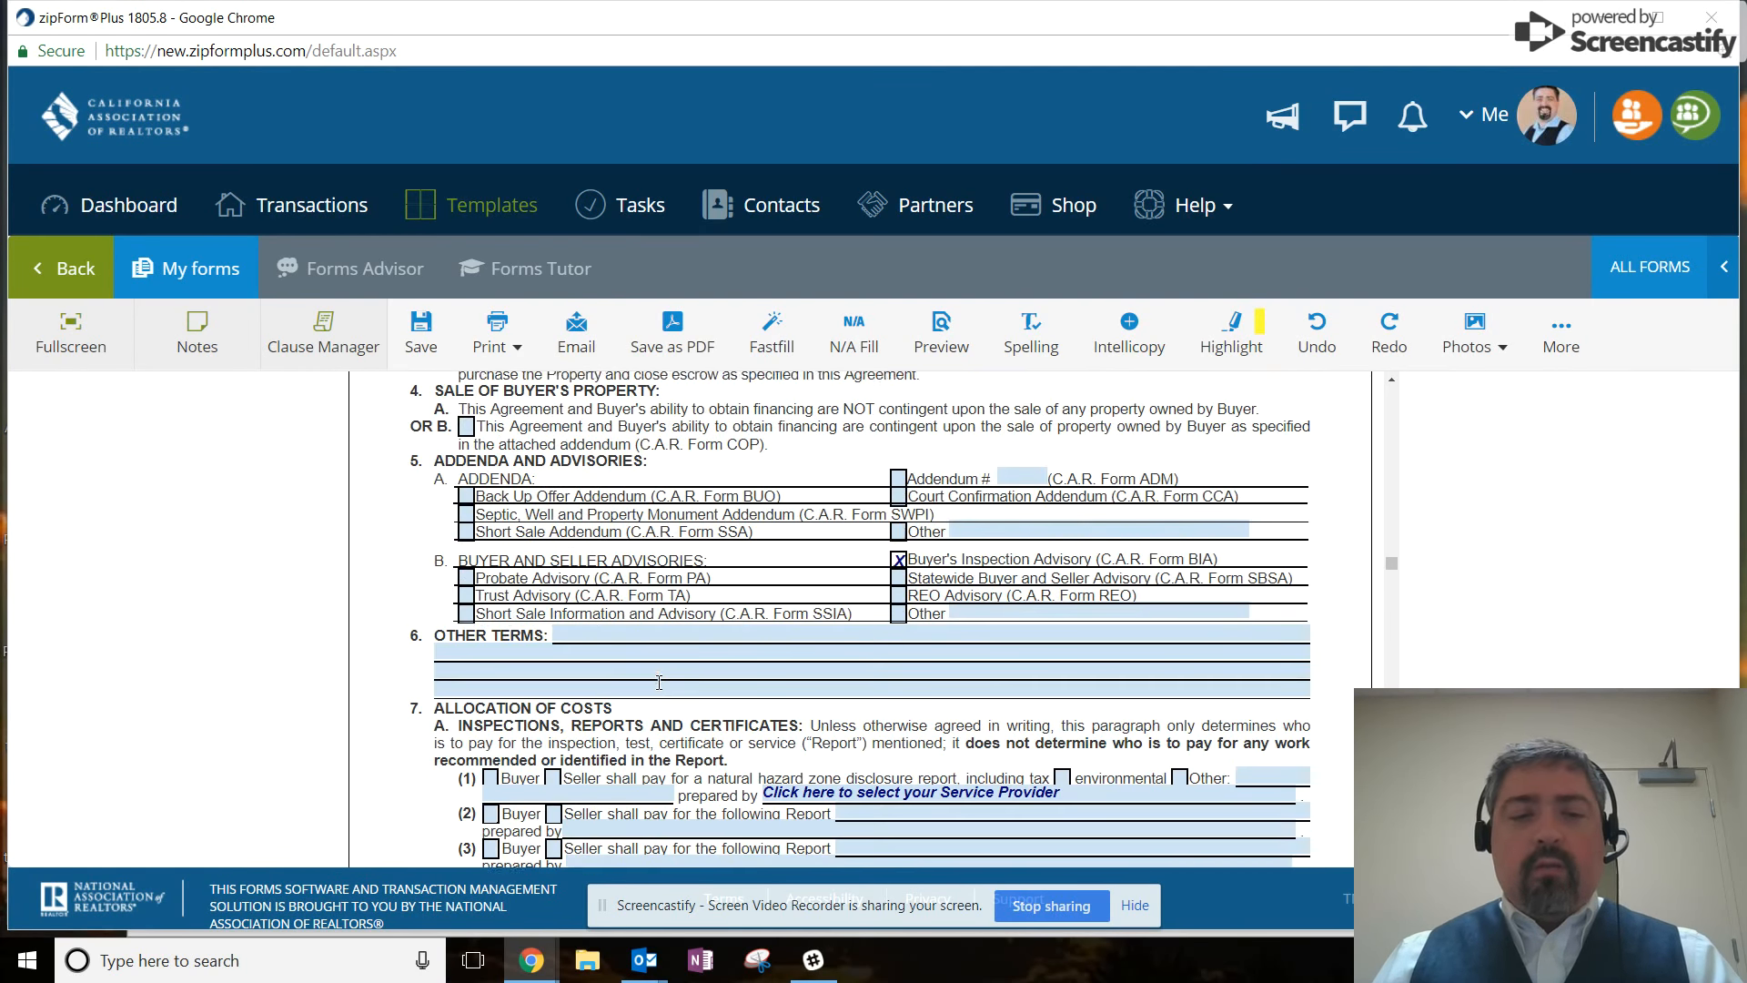
{"action": "scroll", "coordinate": [406, 606], "scroll_direction": "down", "scroll_amount": 4}
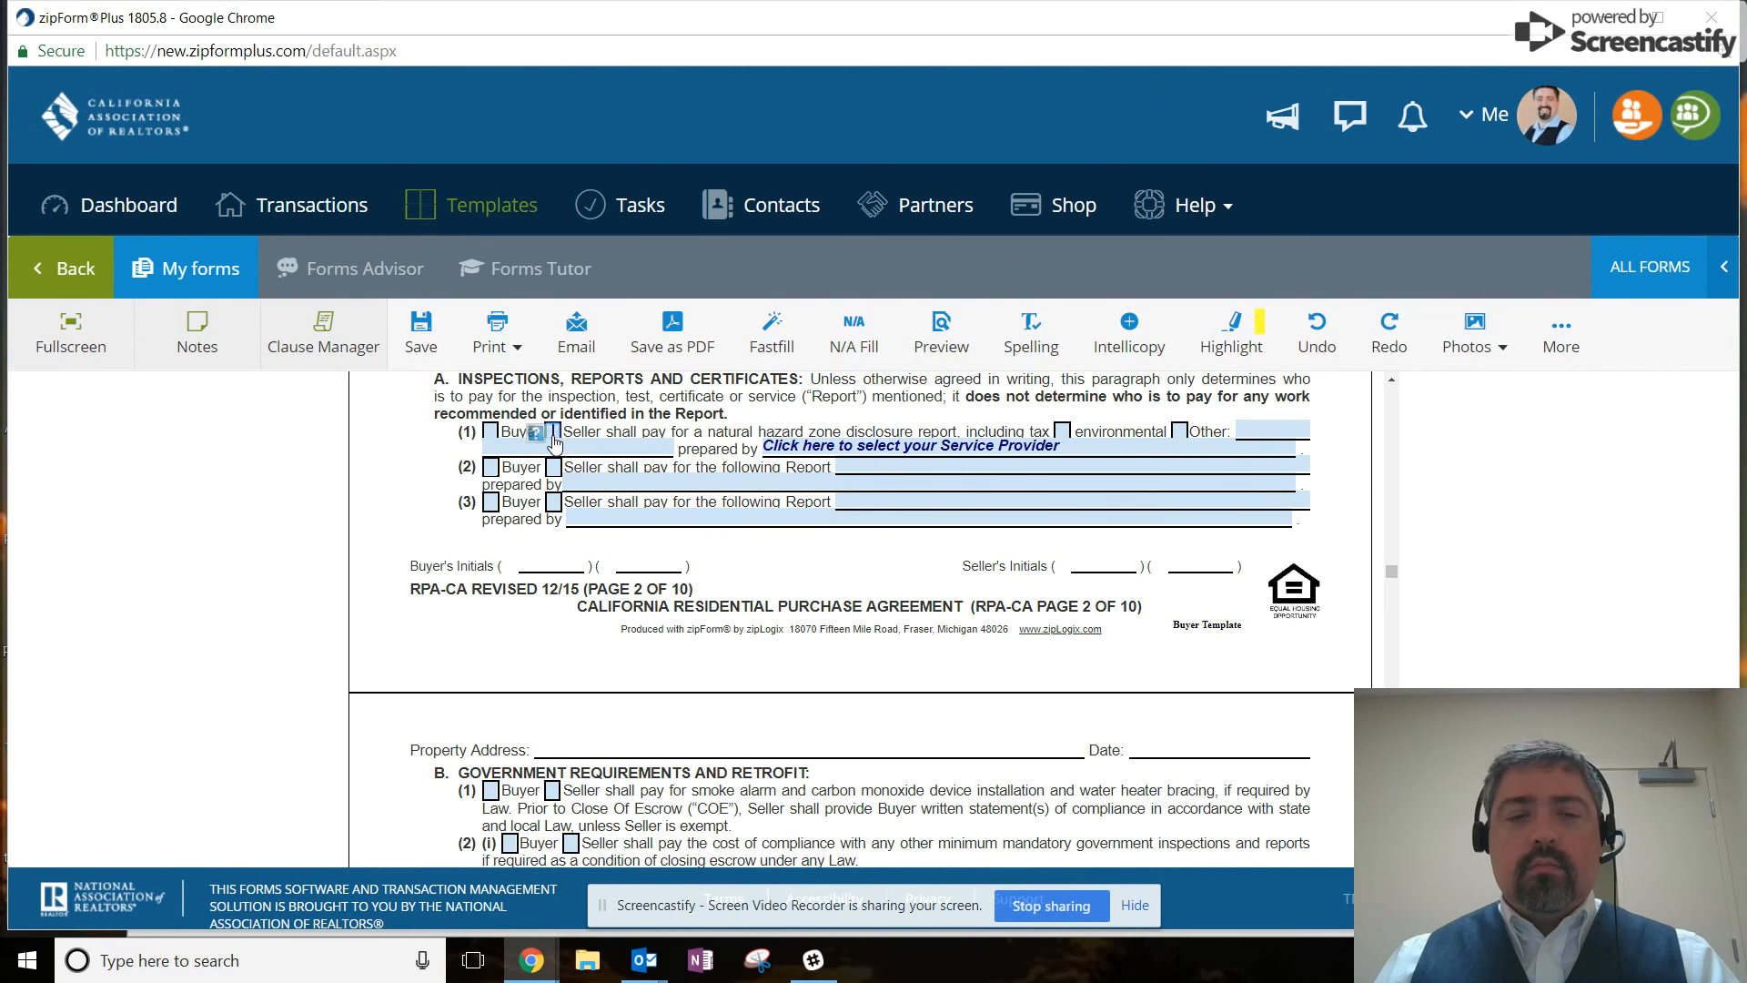
{"action": "left_click", "coordinate": [491, 431]}
{"action": "left_click", "coordinate": [553, 431]}
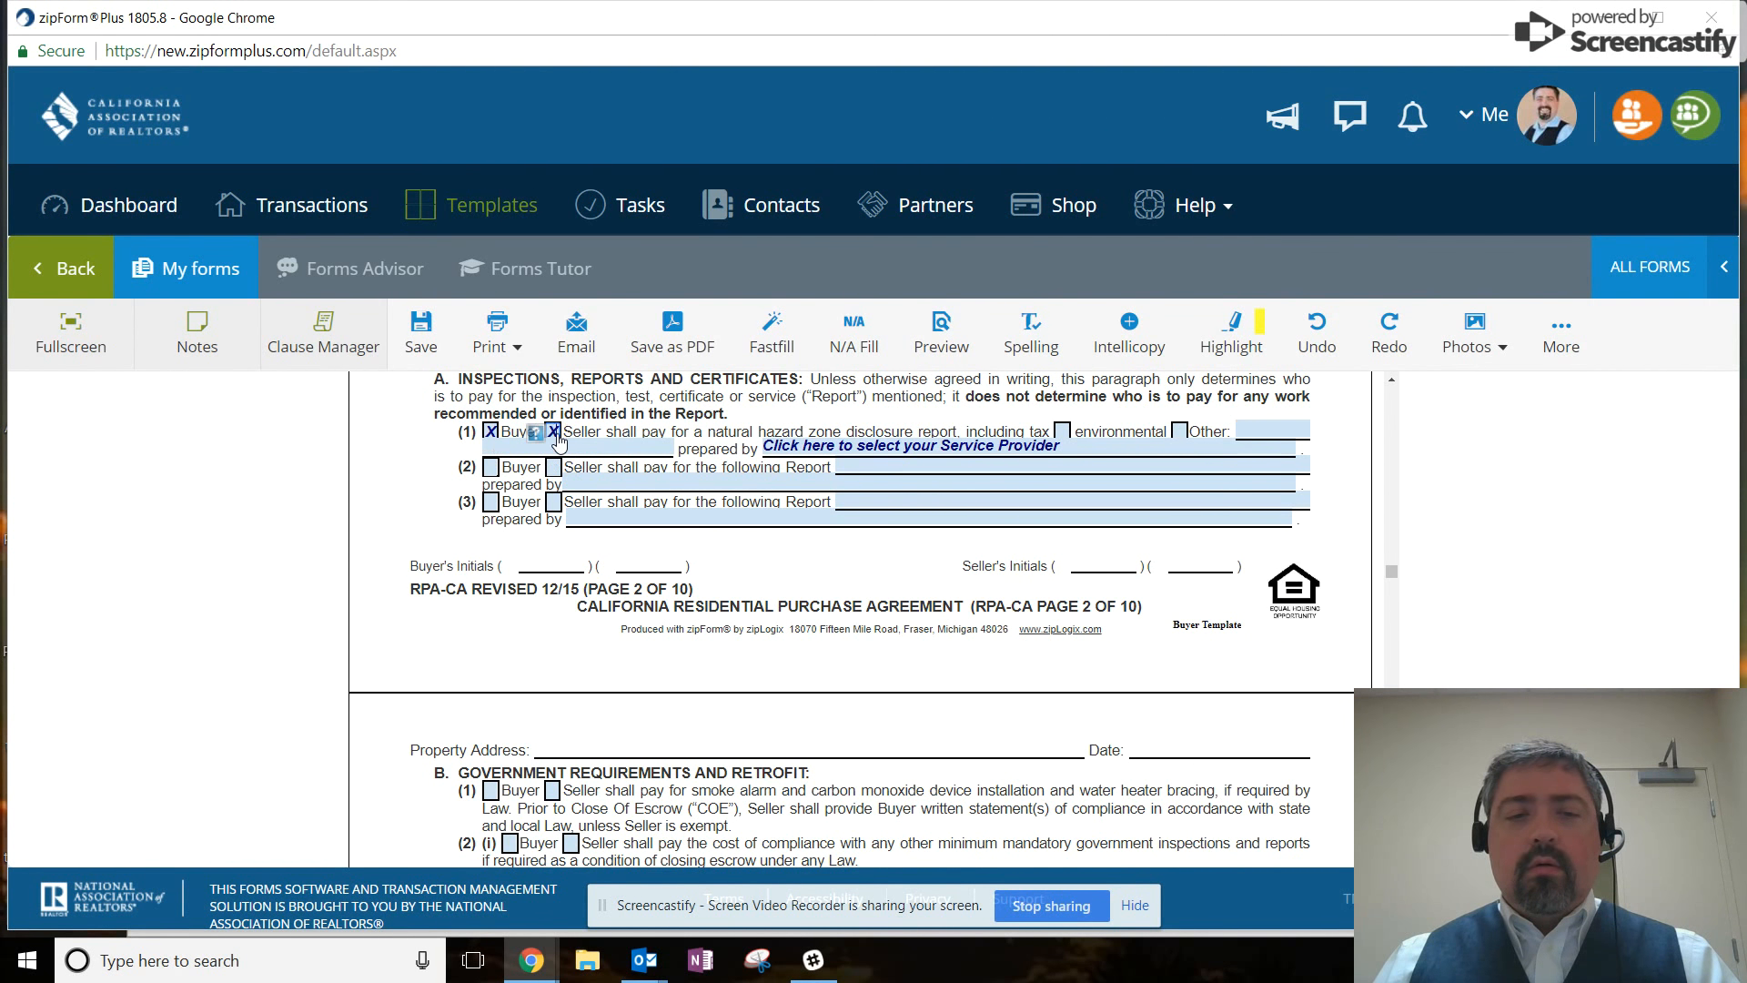
{"action": "left_click", "coordinate": [491, 467]}
{"action": "left_click", "coordinate": [554, 466]}
{"action": "left_click", "coordinate": [490, 502]}
{"action": "left_click", "coordinate": [553, 501]}
Assign government inspection and retrofit compliance to Seller, and escrow fee to both parties.
{"action": "scroll", "coordinate": [557, 511], "scroll_direction": "down", "scroll_amount": 3}
{"action": "left_click", "coordinate": [510, 616]}
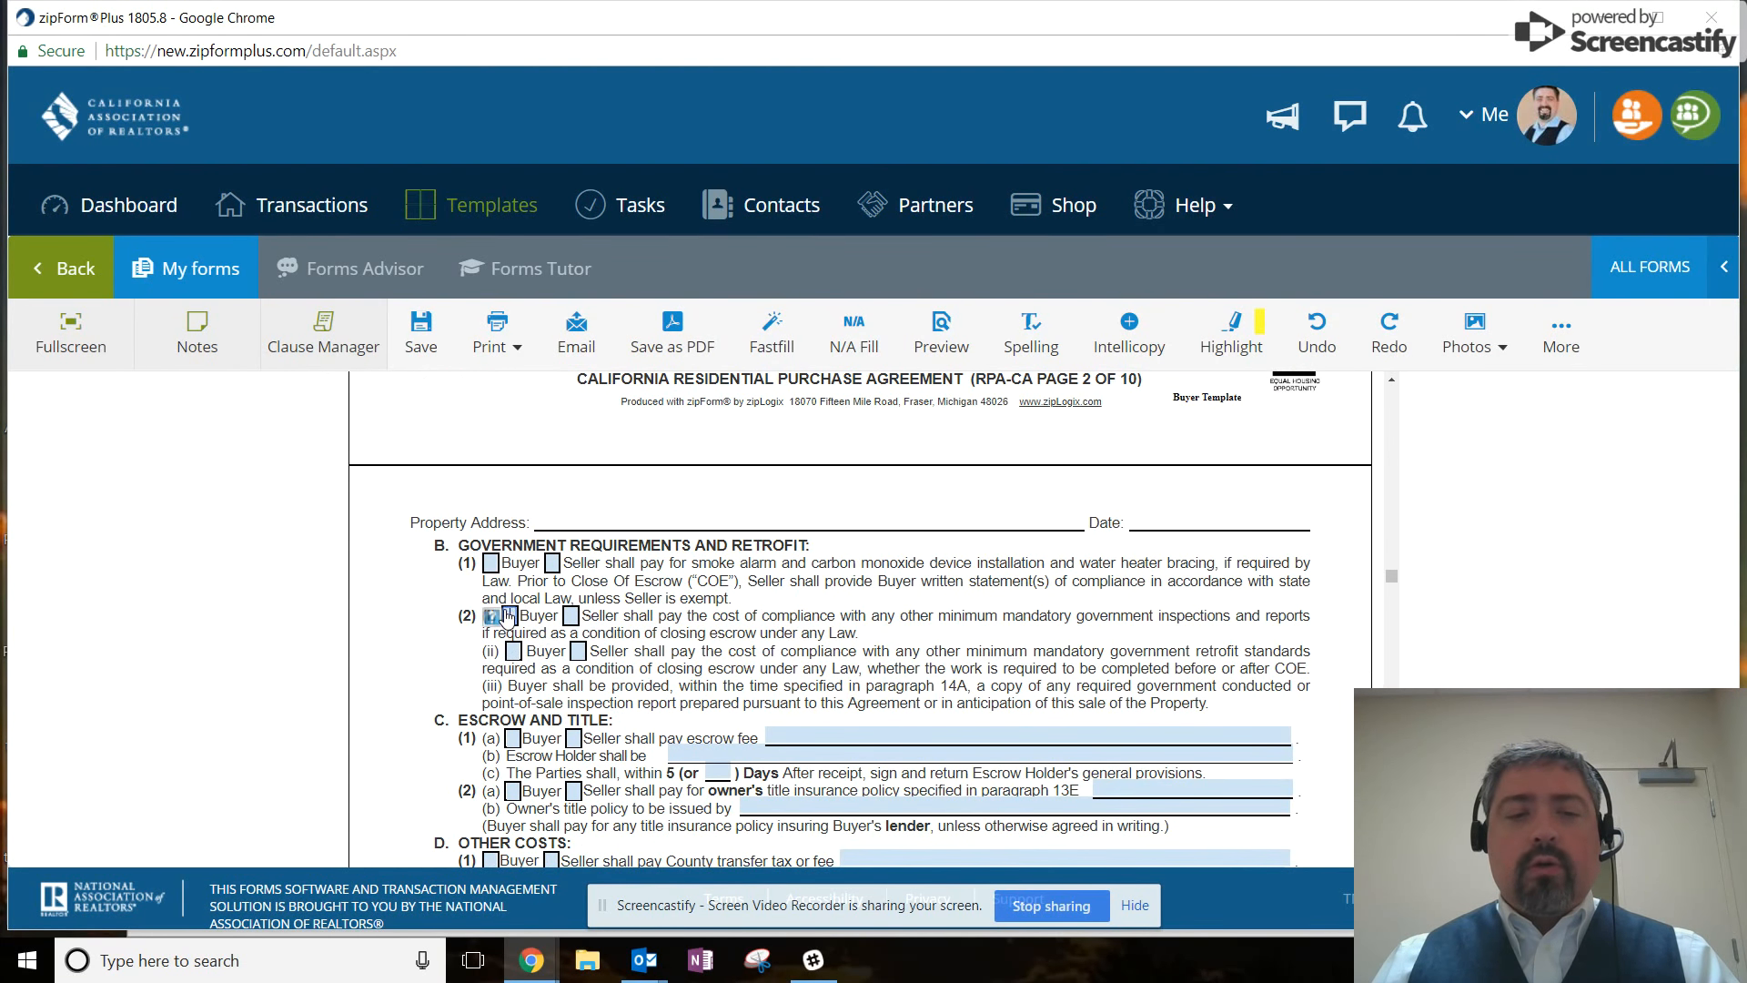
{"action": "left_click", "coordinate": [571, 616]}
{"action": "left_click", "coordinate": [579, 650]}
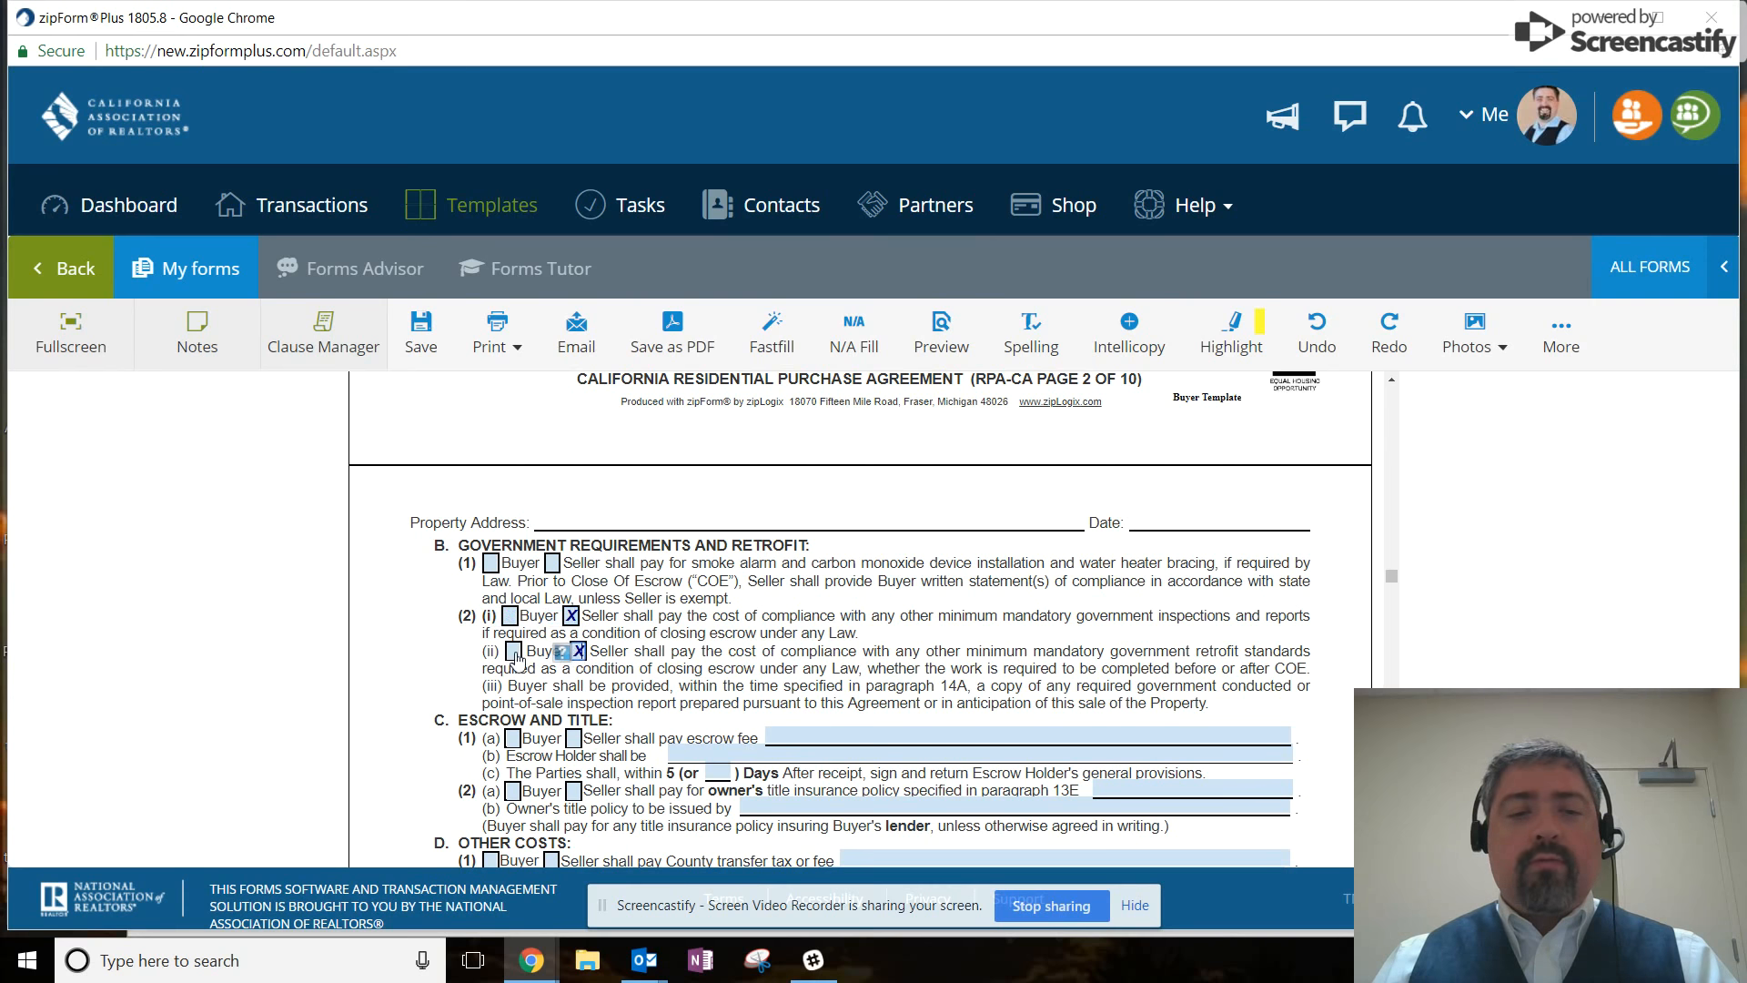
{"action": "left_click", "coordinate": [573, 738]}
{"action": "left_click", "coordinate": [513, 738]}
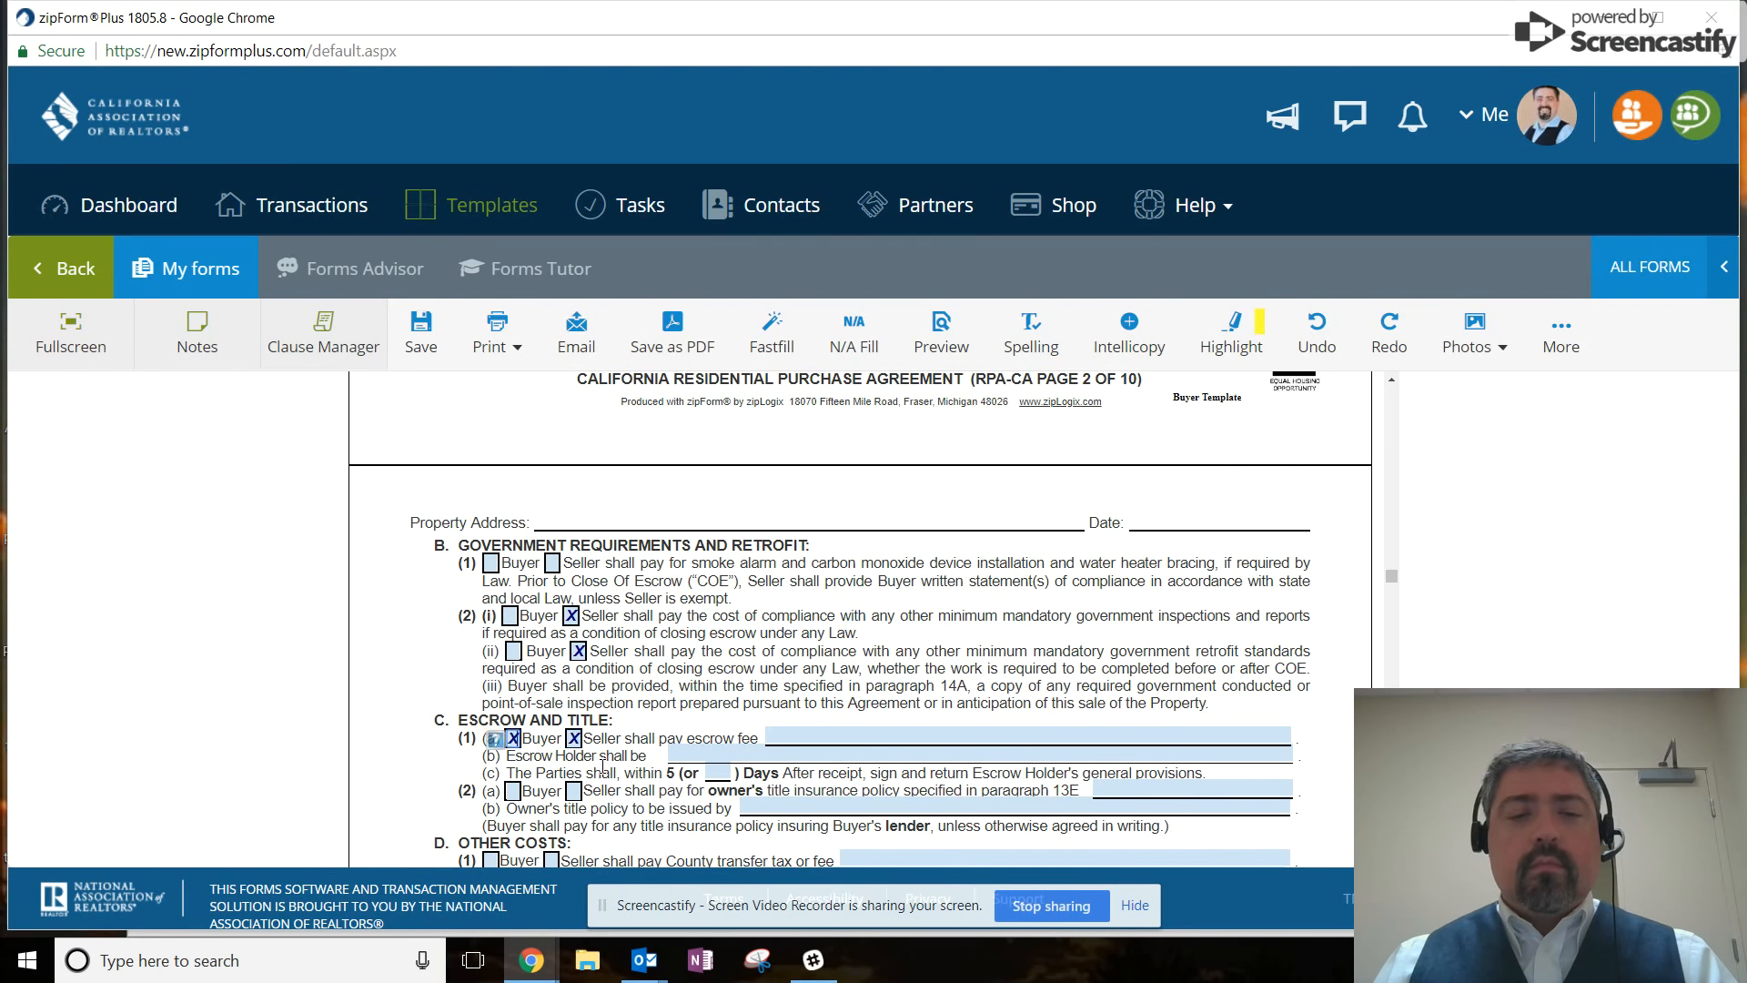
Make Seller pay transfer taxes and HOA transfer fee; Buyer pays HOA documents, private transfer, items 8-9, warranty.
{"action": "scroll", "coordinate": [546, 592], "scroll_direction": "down", "scroll_amount": 5}
{"action": "left_click", "coordinate": [552, 520]}
{"action": "left_click", "coordinate": [552, 537]}
{"action": "left_click", "coordinate": [551, 555]}
{"action": "left_click", "coordinate": [491, 590]}
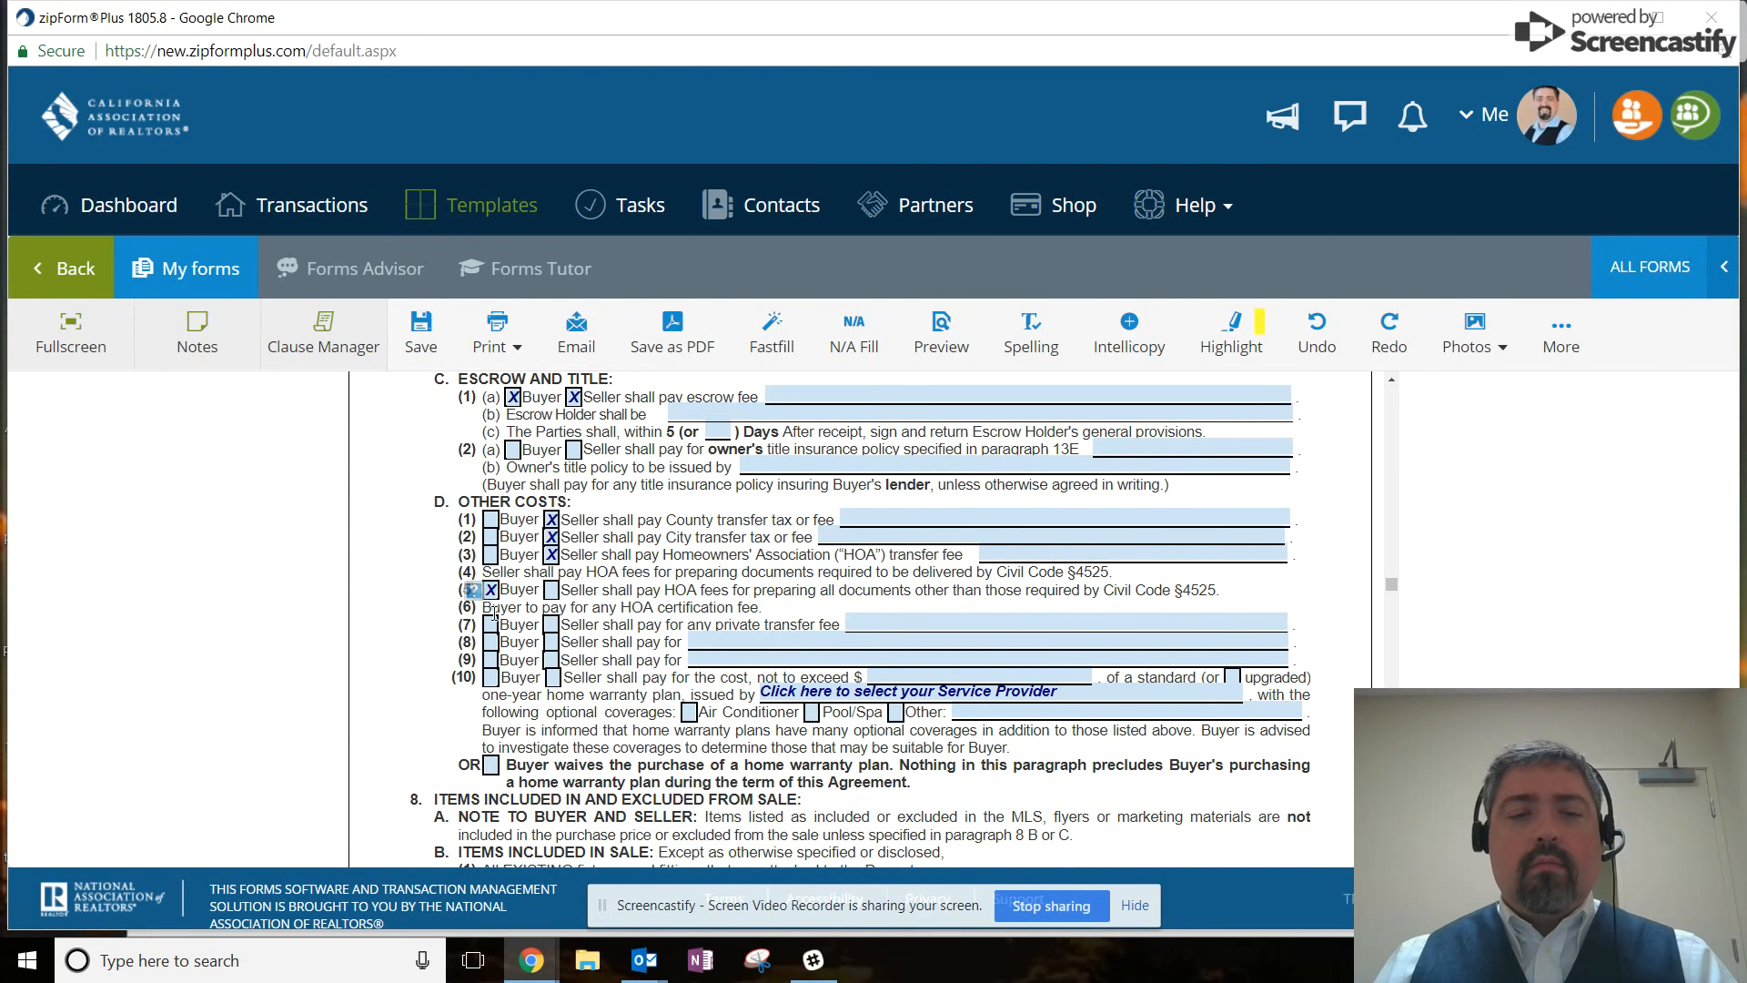
{"action": "left_click", "coordinate": [491, 624]}
{"action": "left_click", "coordinate": [490, 641]}
{"action": "left_click", "coordinate": [491, 659]}
{"action": "left_click", "coordinate": [491, 677]}
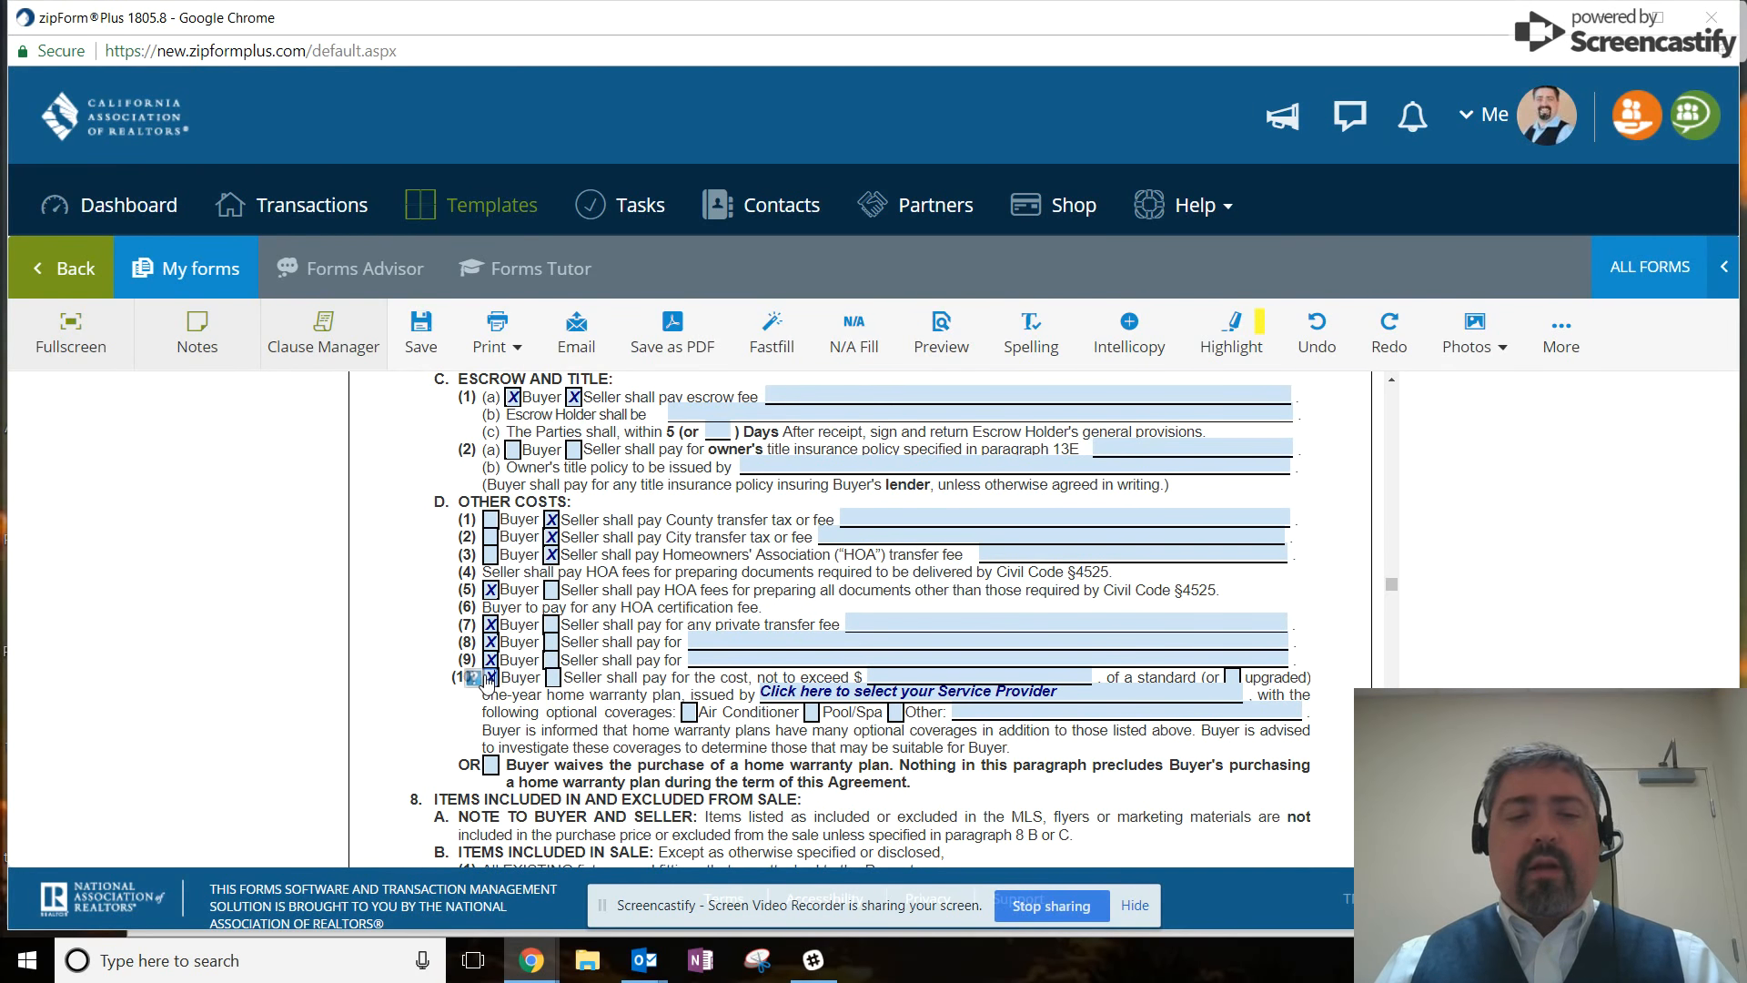
{"action": "scroll", "coordinate": [1248, 699], "scroll_direction": "down", "scroll_amount": 2}
{"action": "scroll", "coordinate": [1247, 700], "scroll_direction": "down", "scroll_amount": 10}
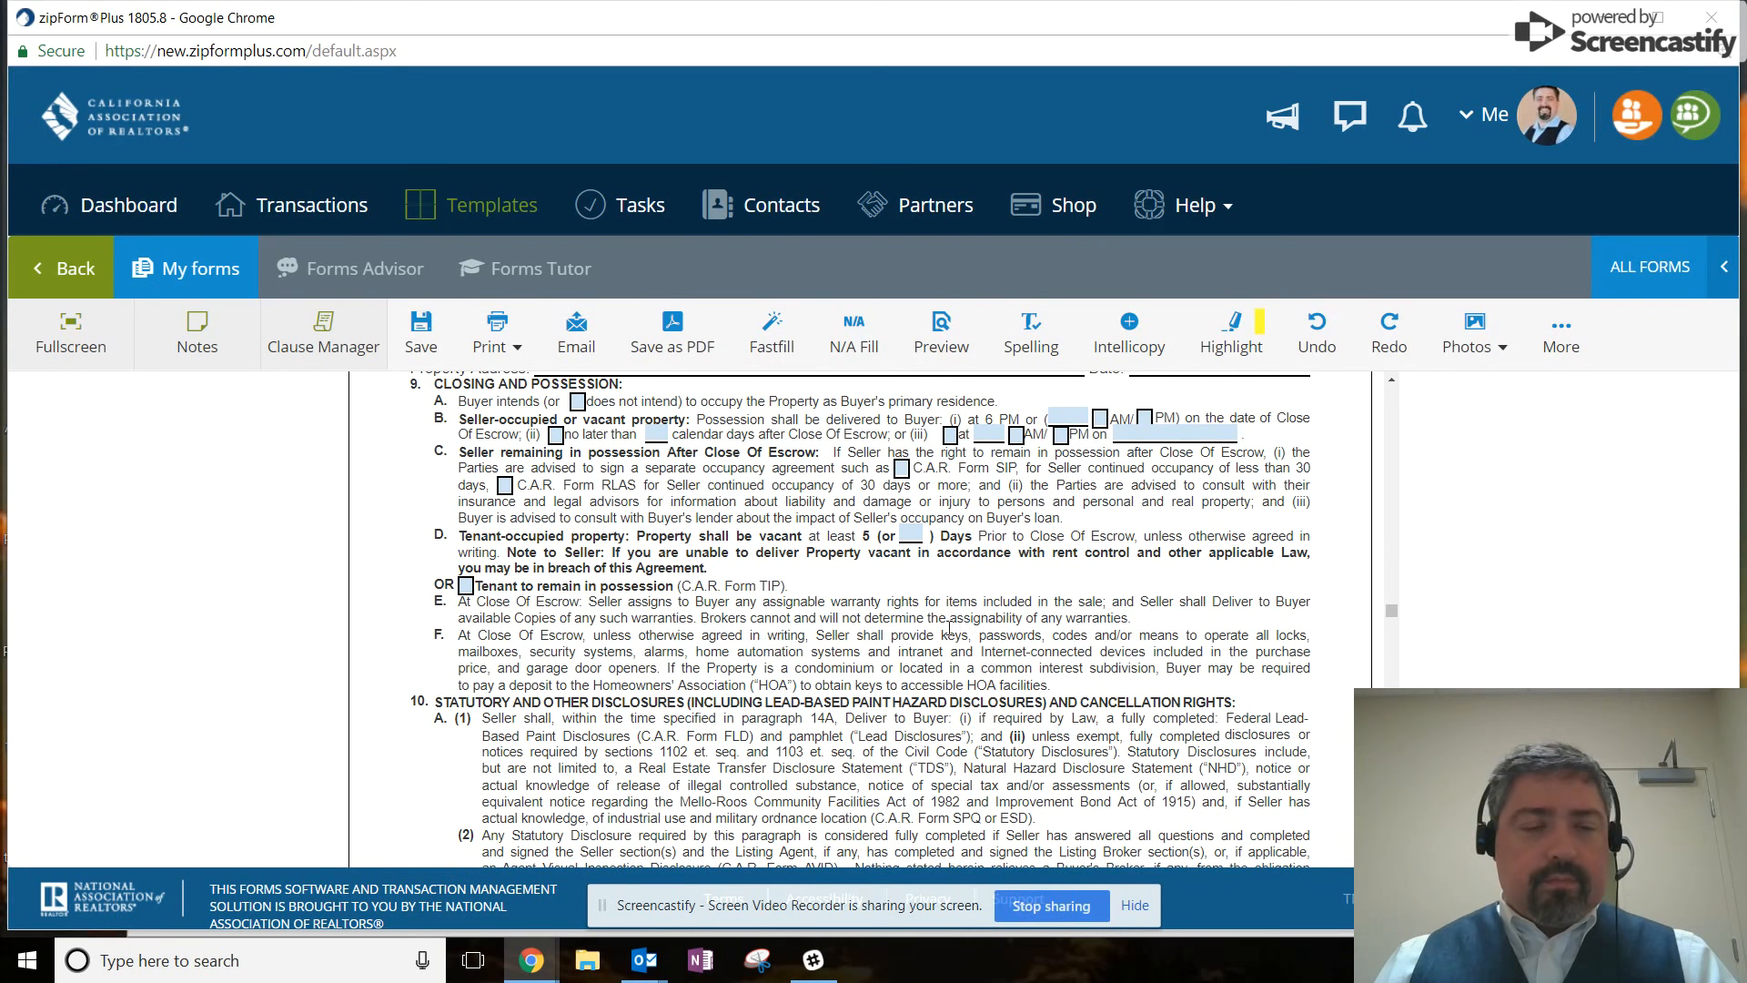
Save the purchase agreement defaults and return to the Transactions list.
{"action": "left_click", "coordinate": [422, 330]}
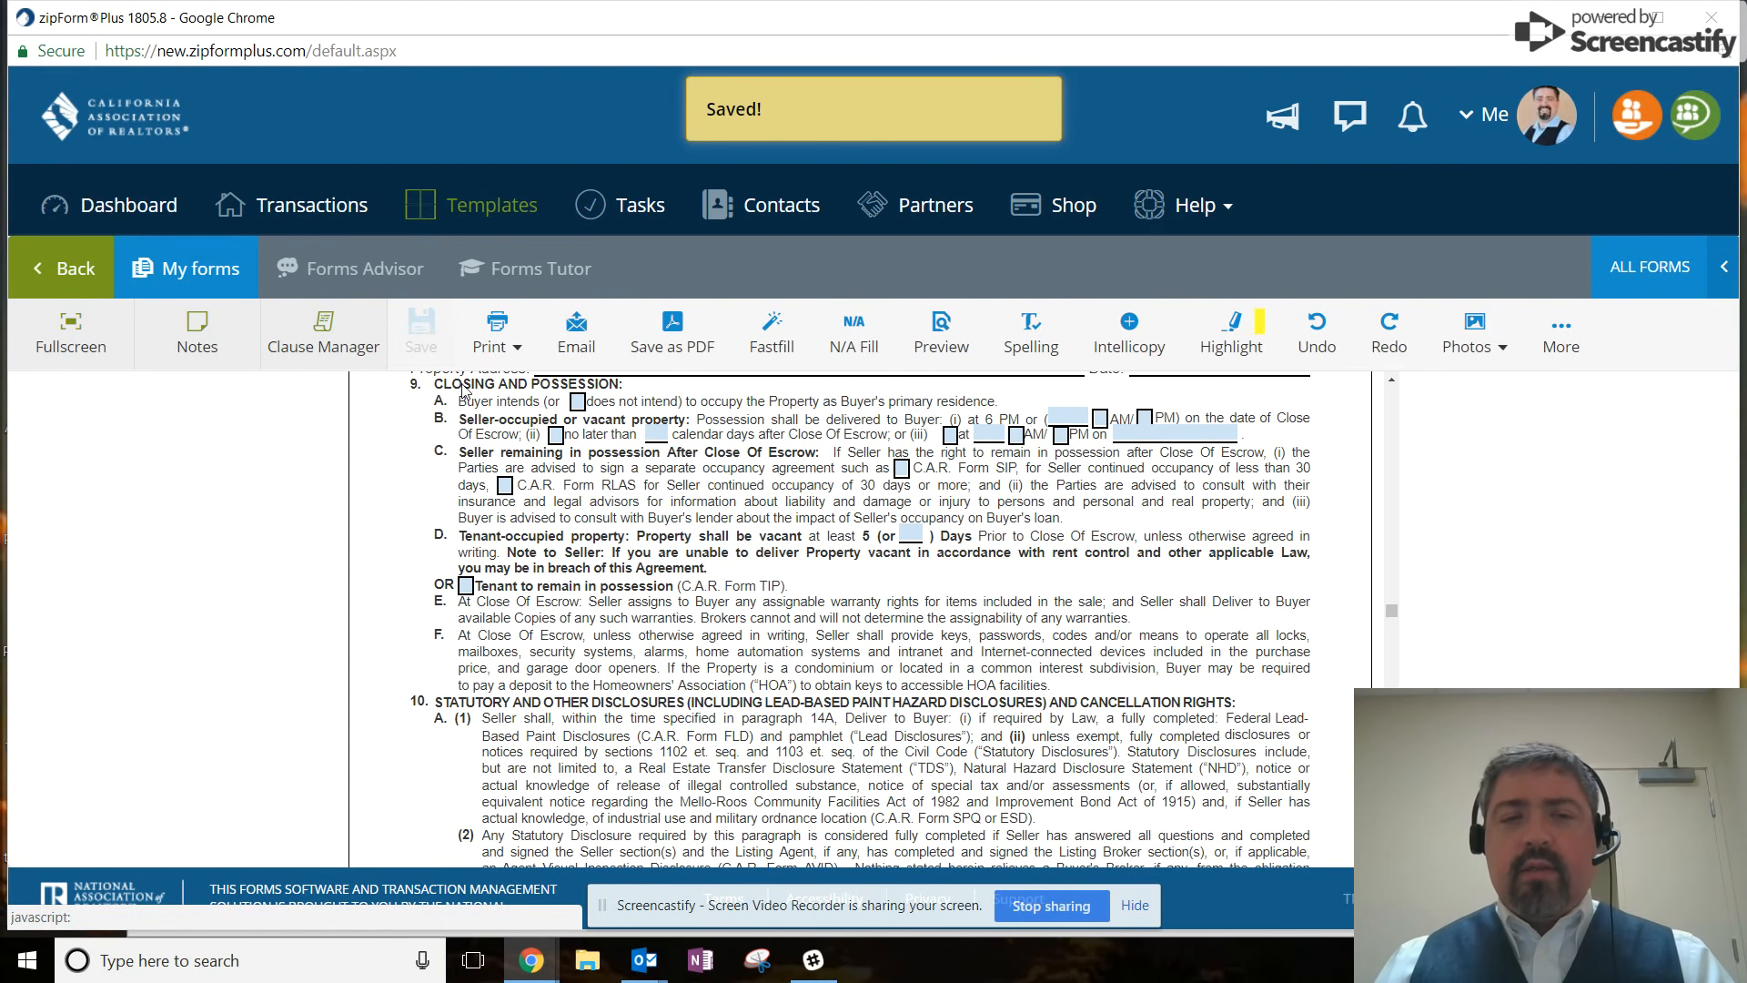
{"action": "left_click", "coordinate": [314, 219]}
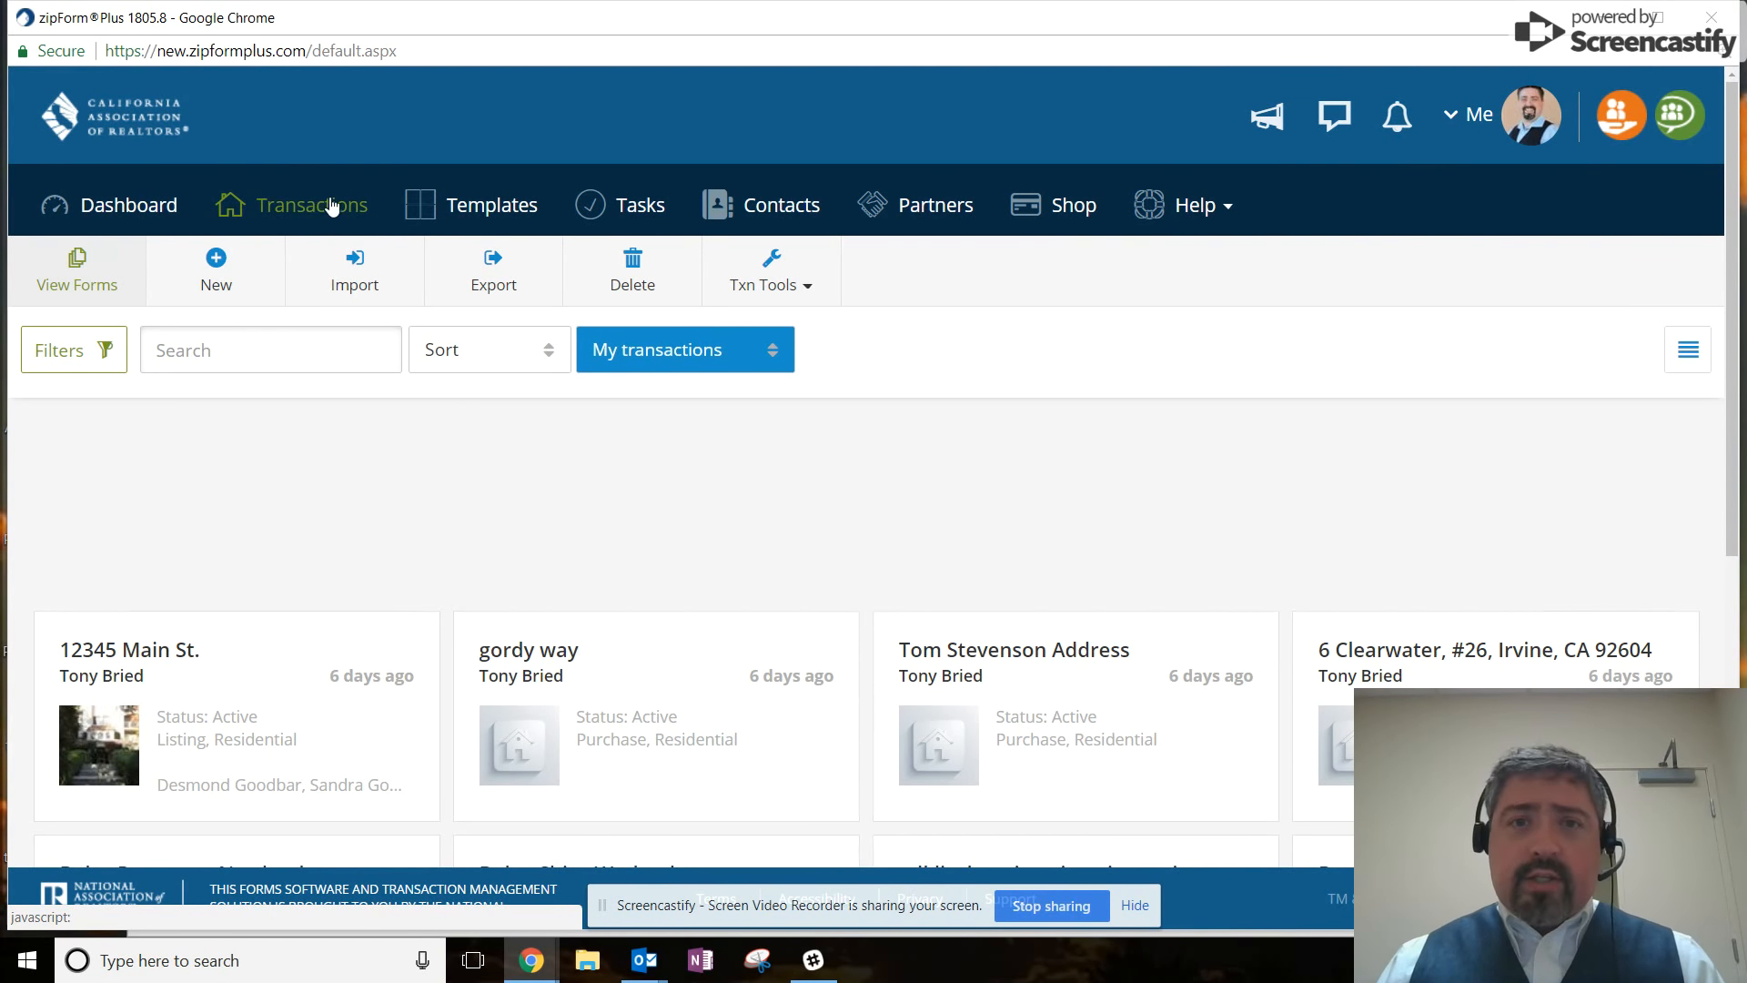
Start a new Purchase or Offer transaction named with the buyer's name and property address, property type Residential.
{"action": "left_click", "coordinate": [218, 261]}
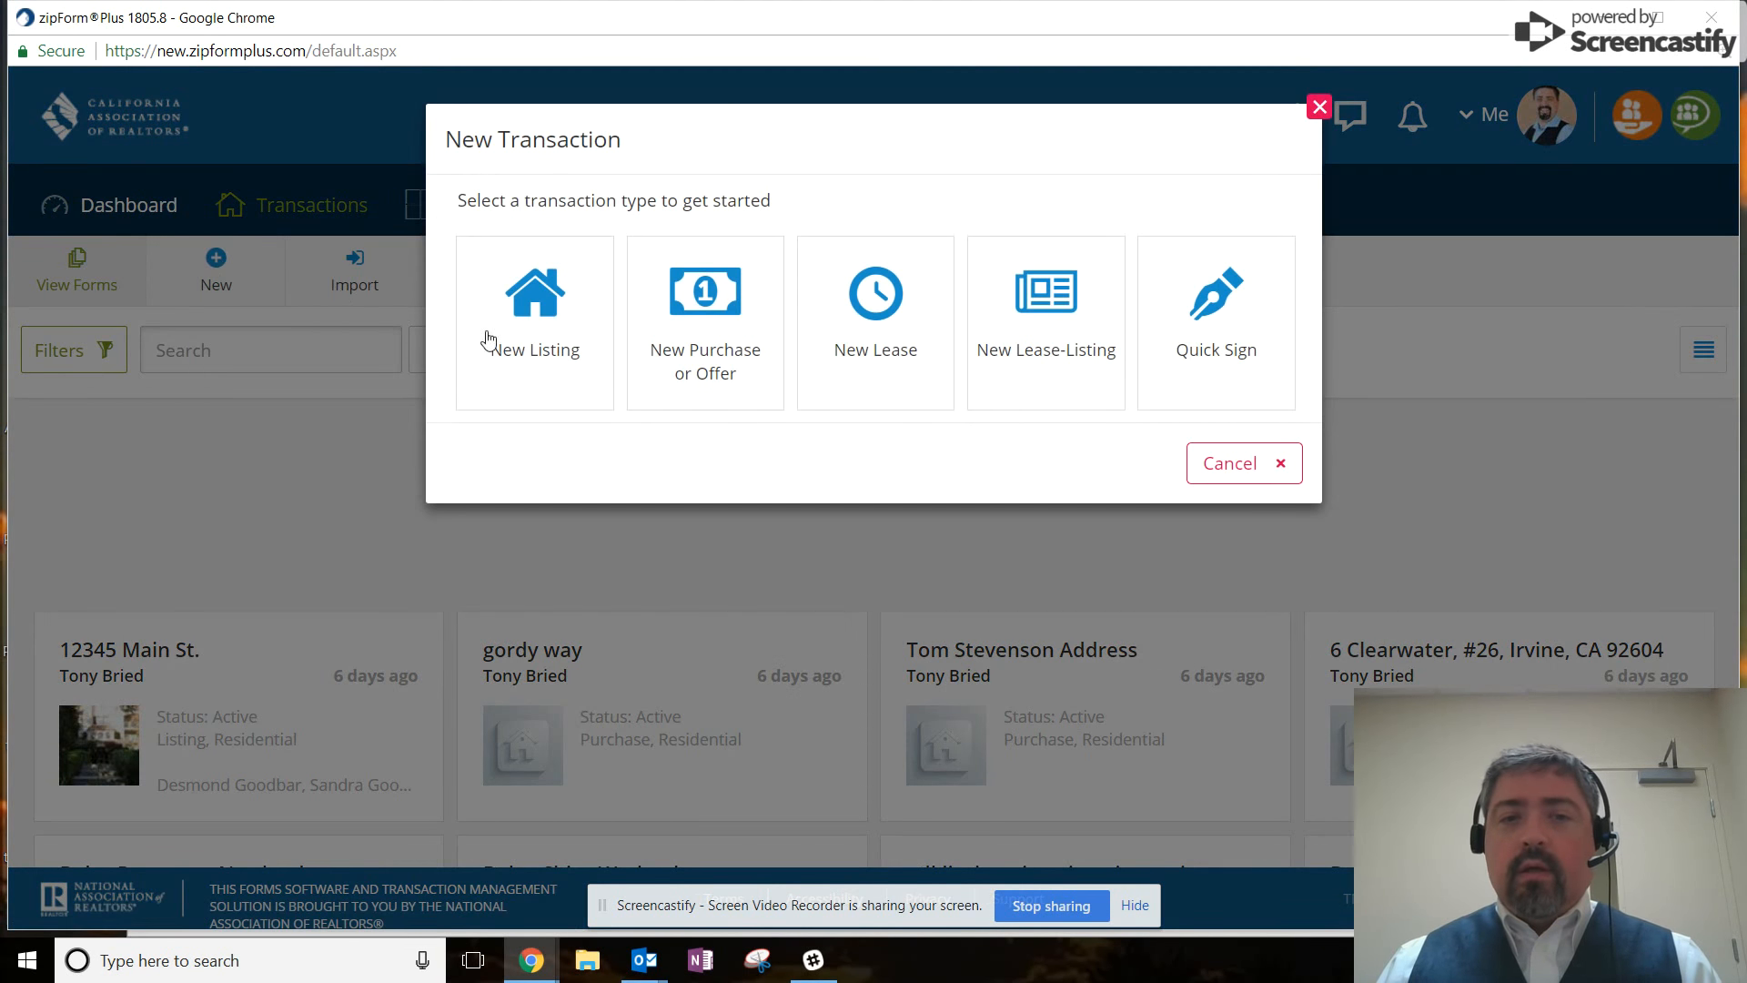
{"action": "left_click", "coordinate": [687, 339]}
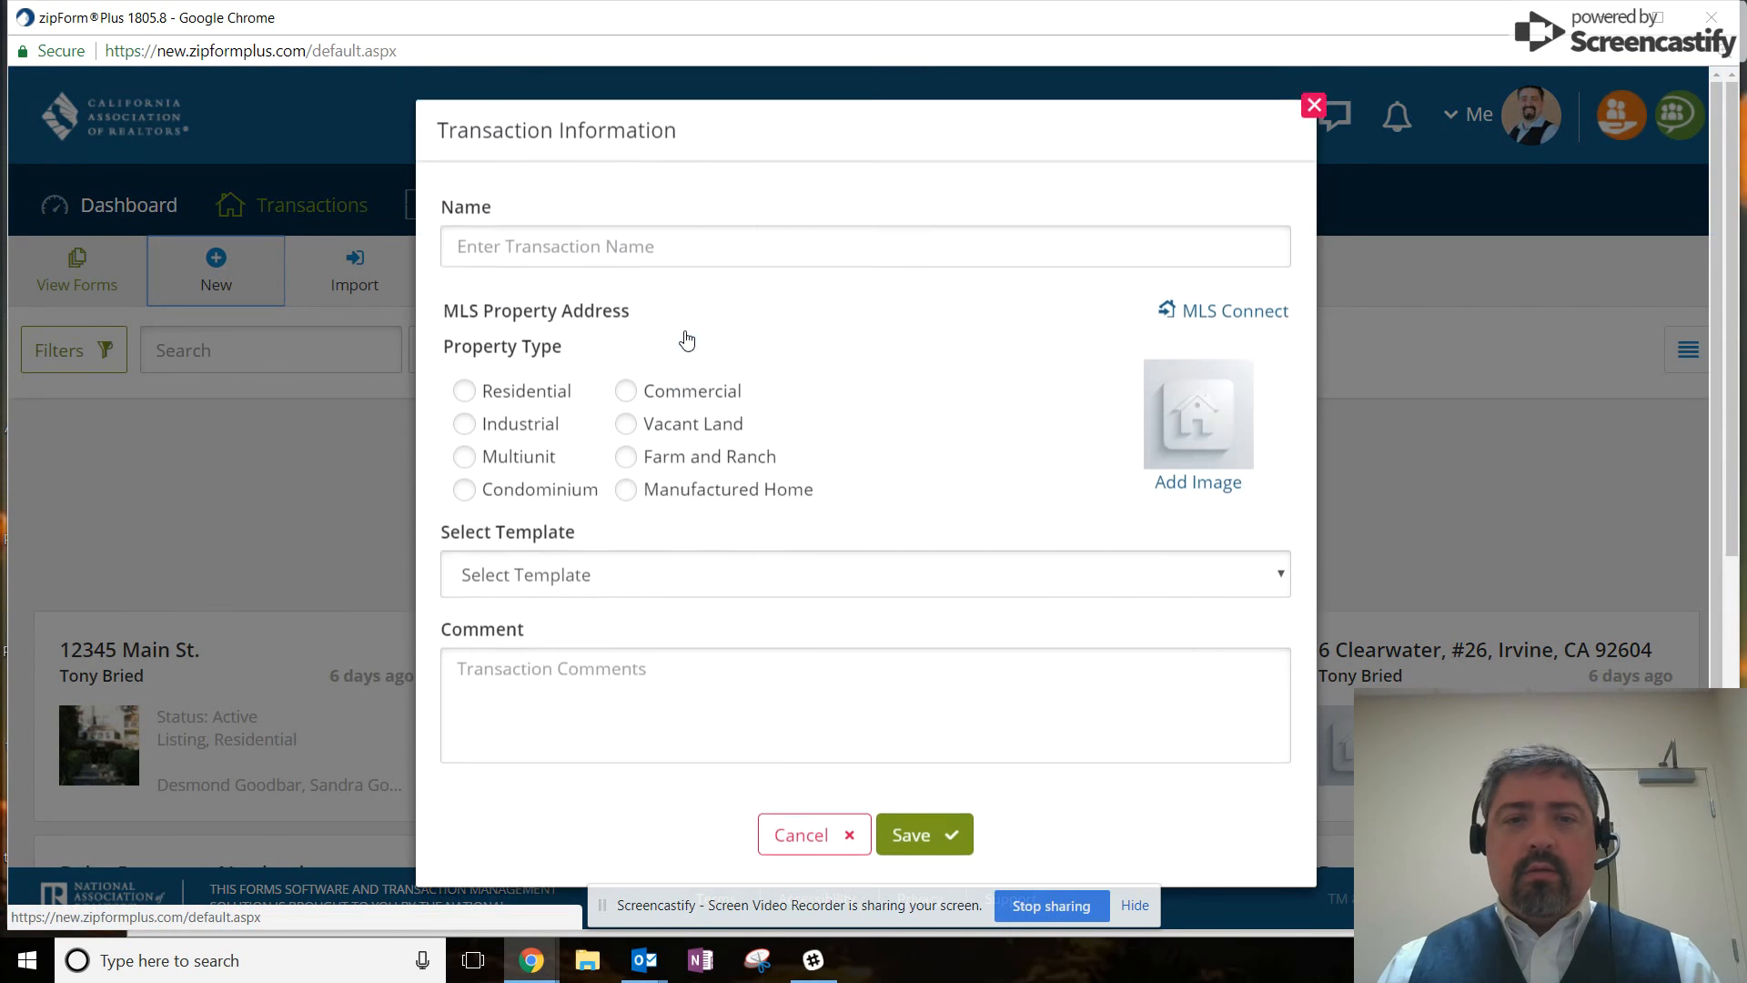
{"action": "left_click", "coordinate": [635, 261]}
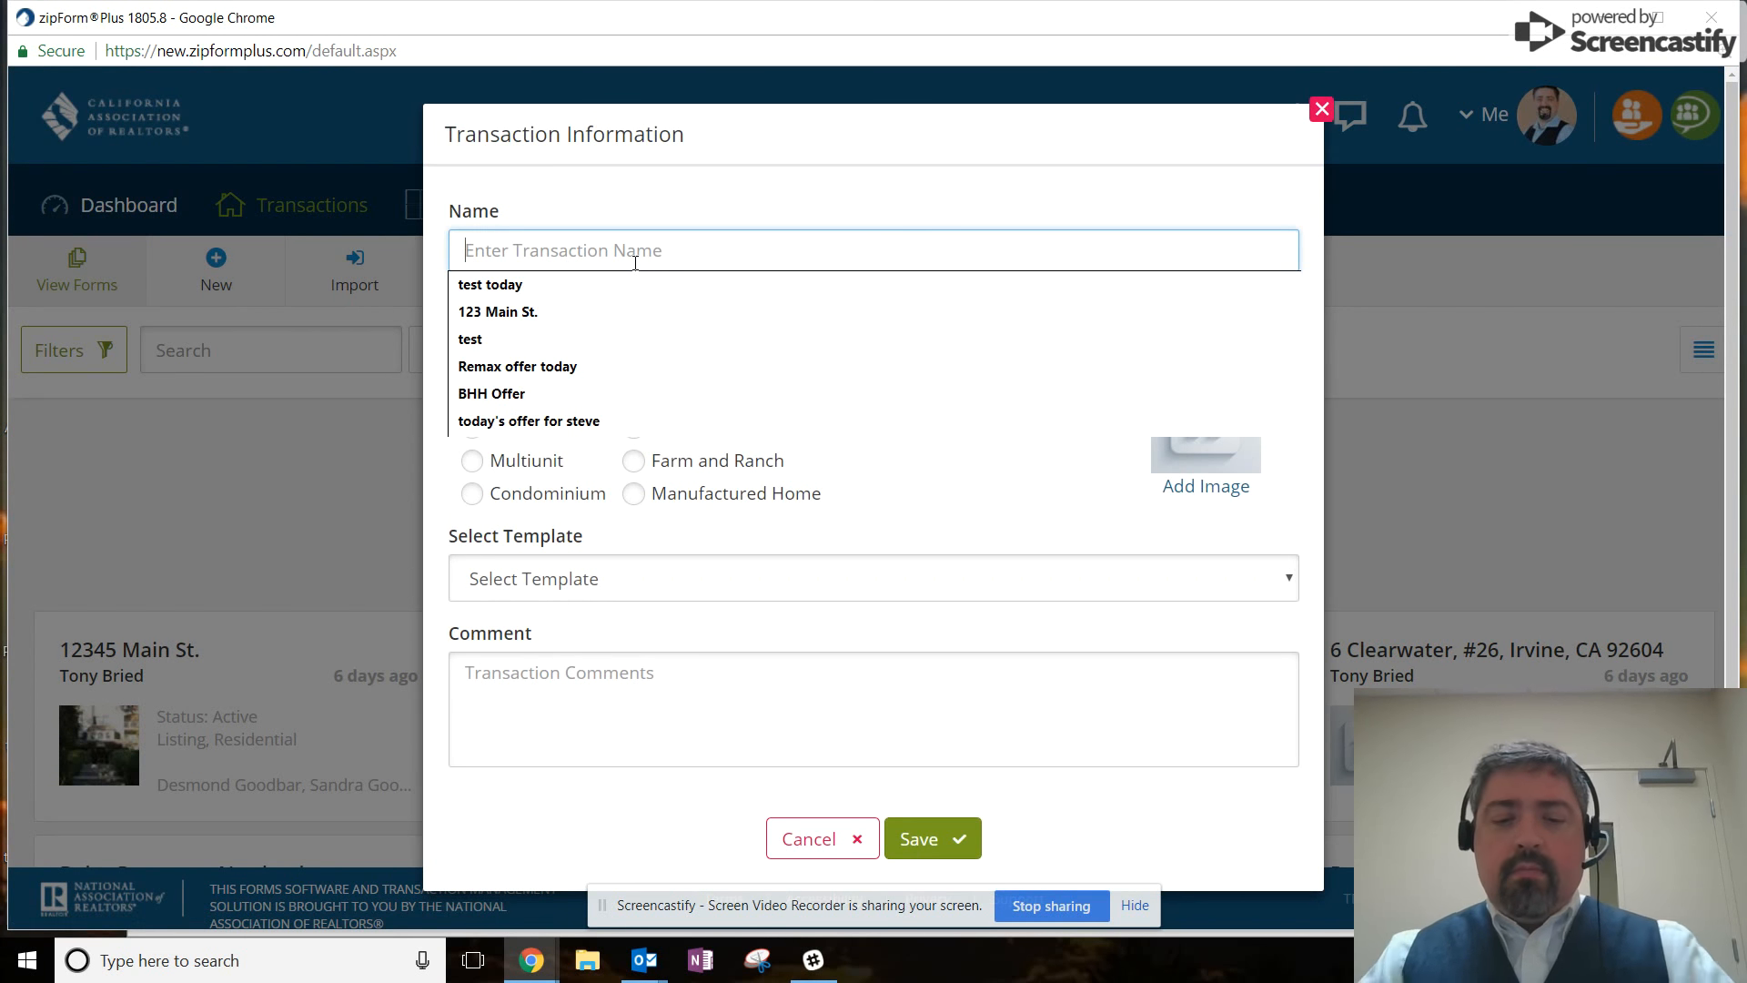
{"action": "type", "text": "Joh"}
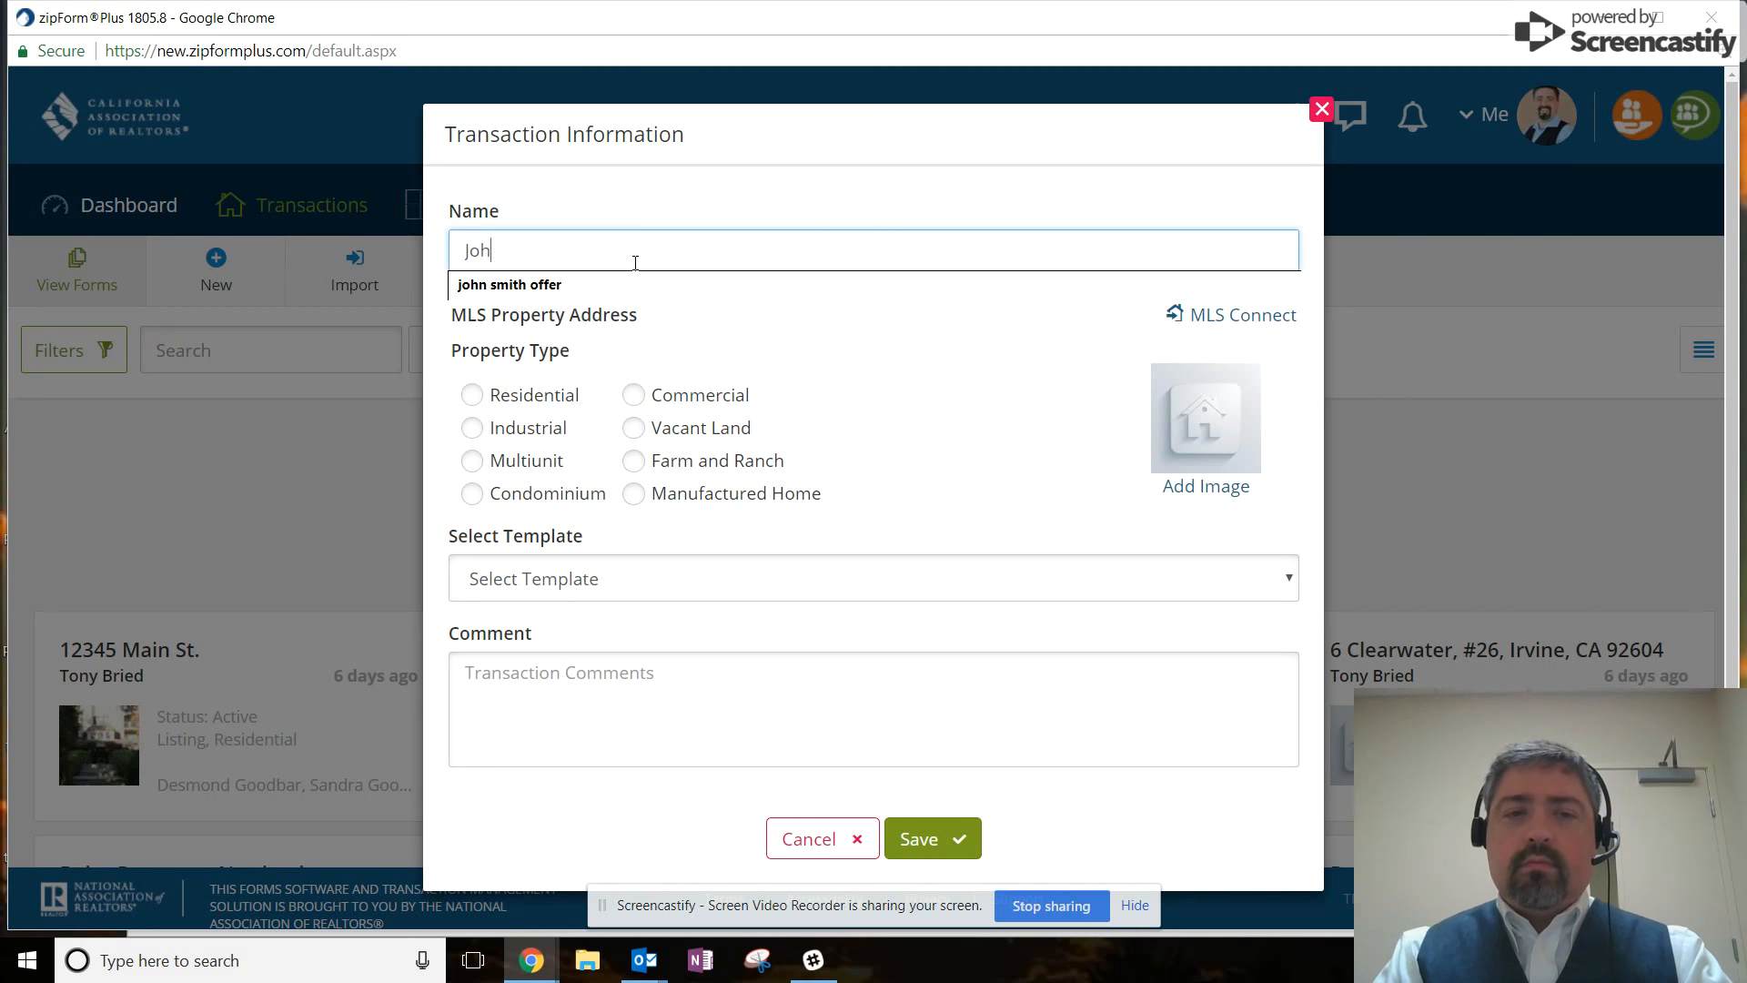
{"action": "type", "text": "n Doe 123 Main Dr. La"}
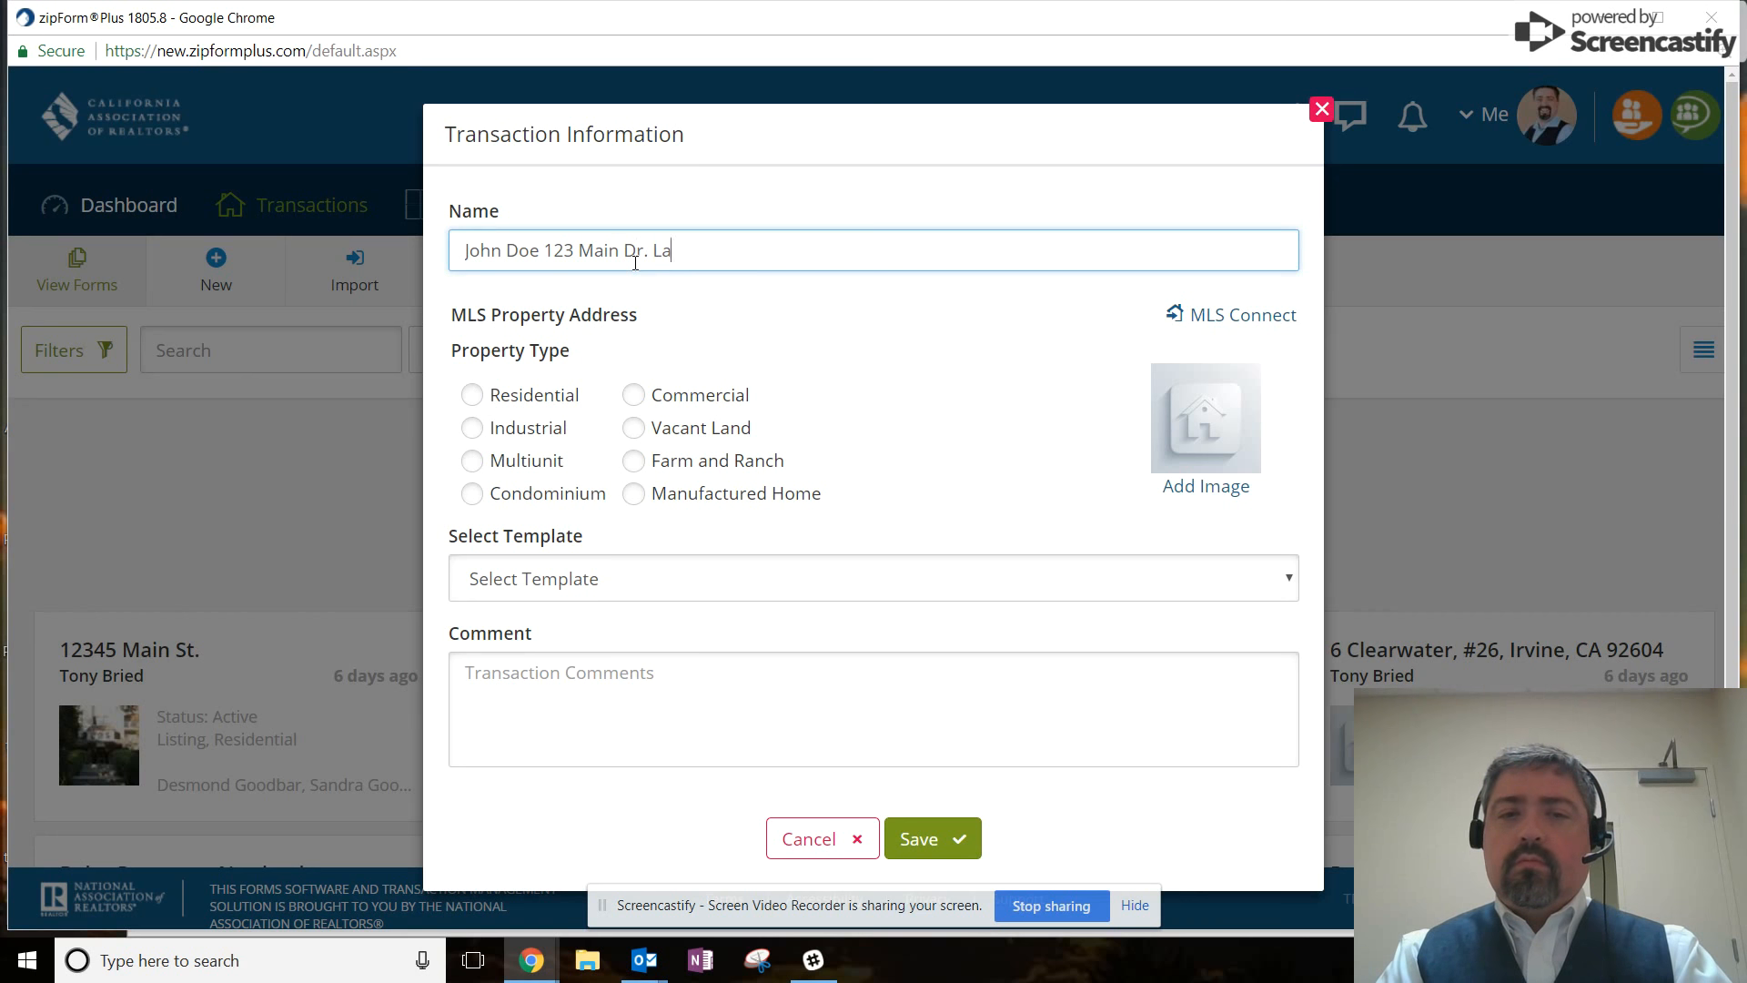
{"action": "type", "text": "guna Hills"}
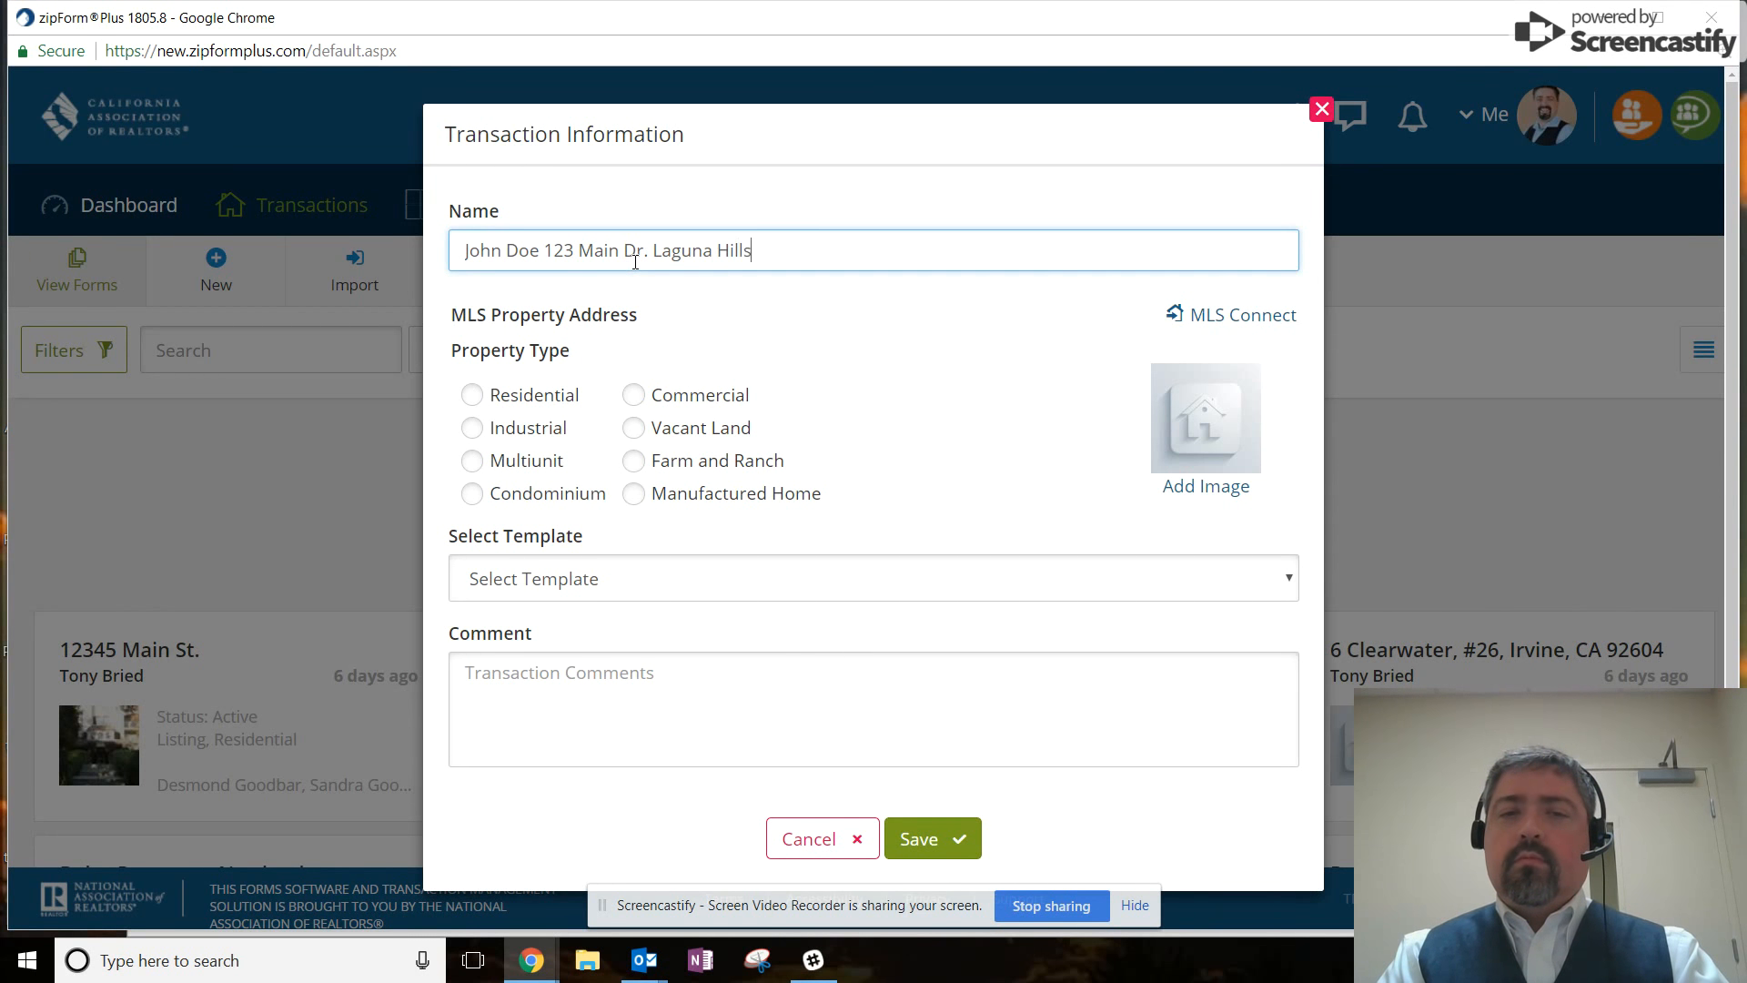
{"action": "type", "text": ", CA 99999"}
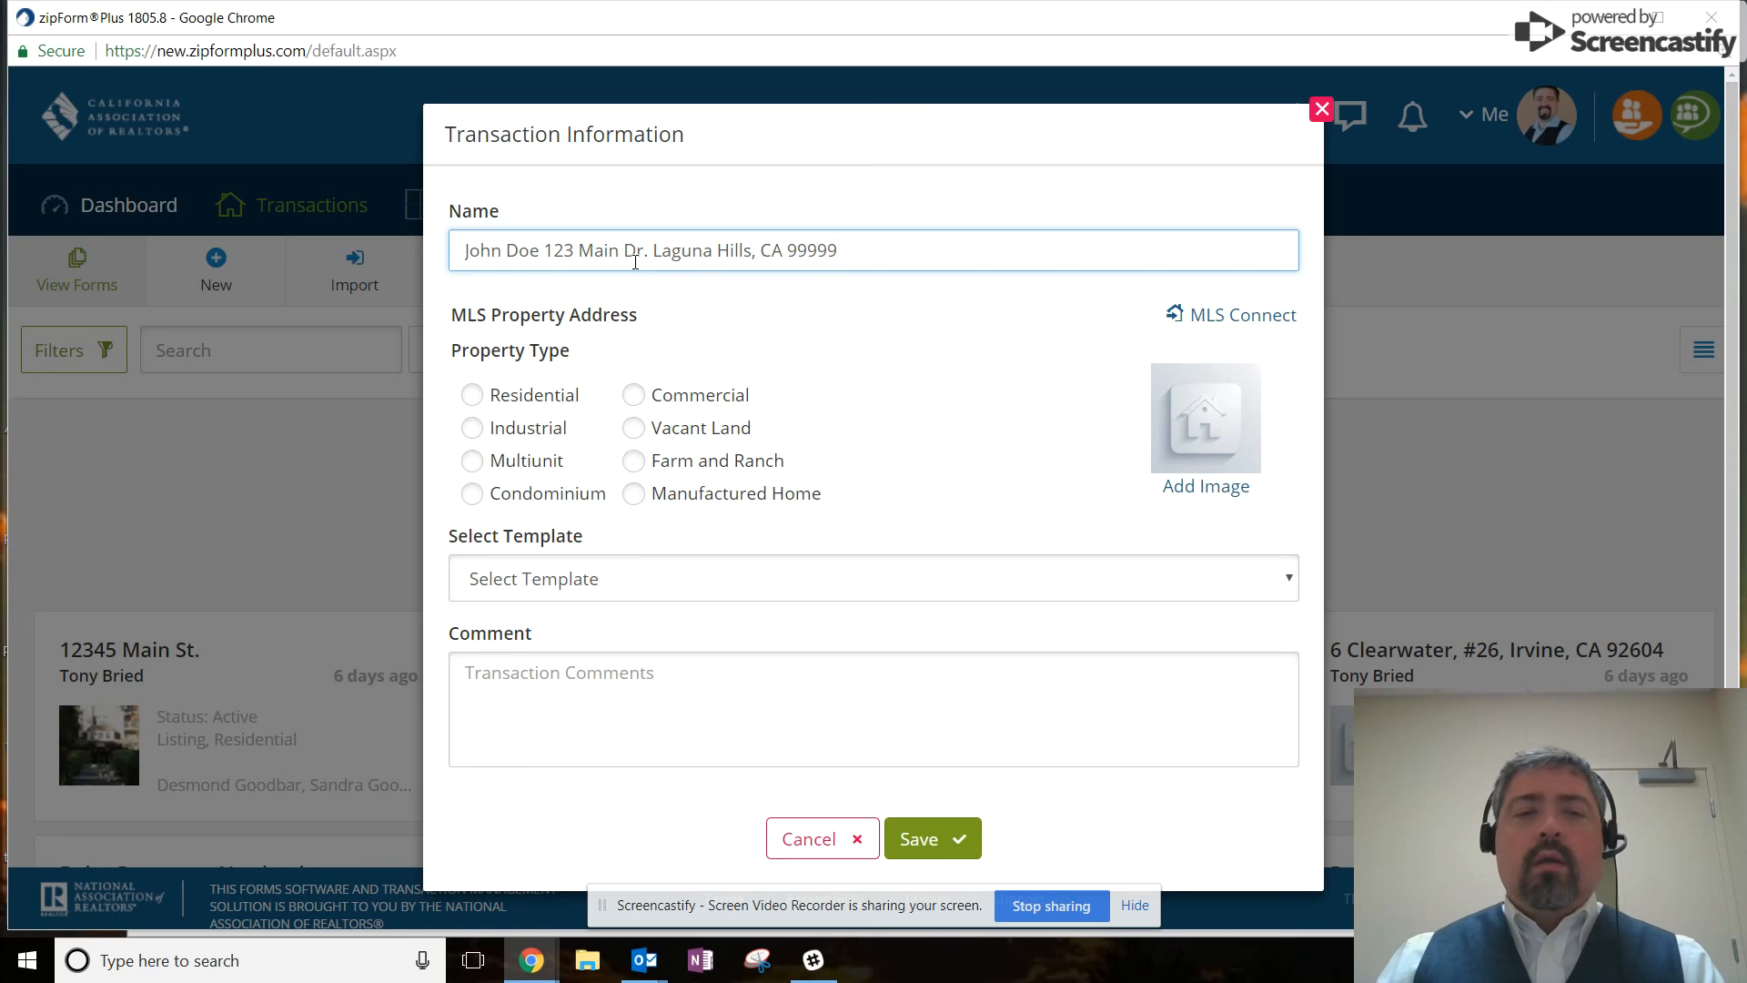
{"action": "left_click", "coordinate": [473, 397]}
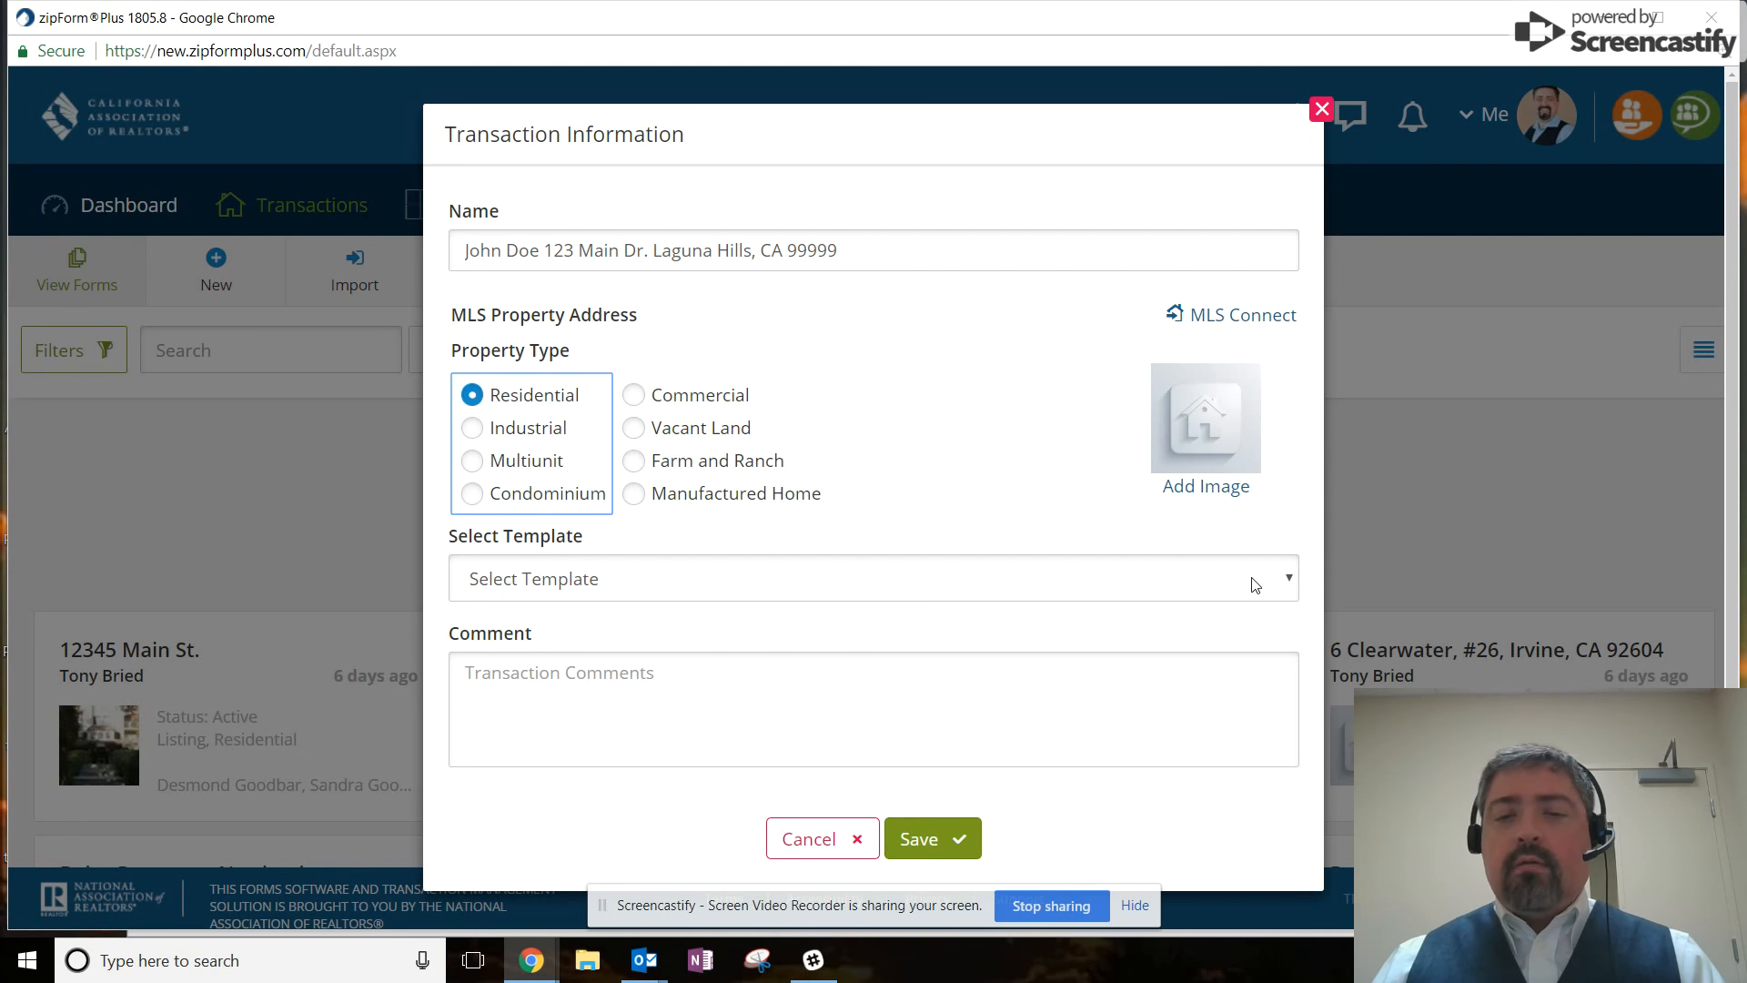
Save the transaction based on Agent - Purchase Template and view its documents.
{"action": "left_click", "coordinate": [1289, 578]}
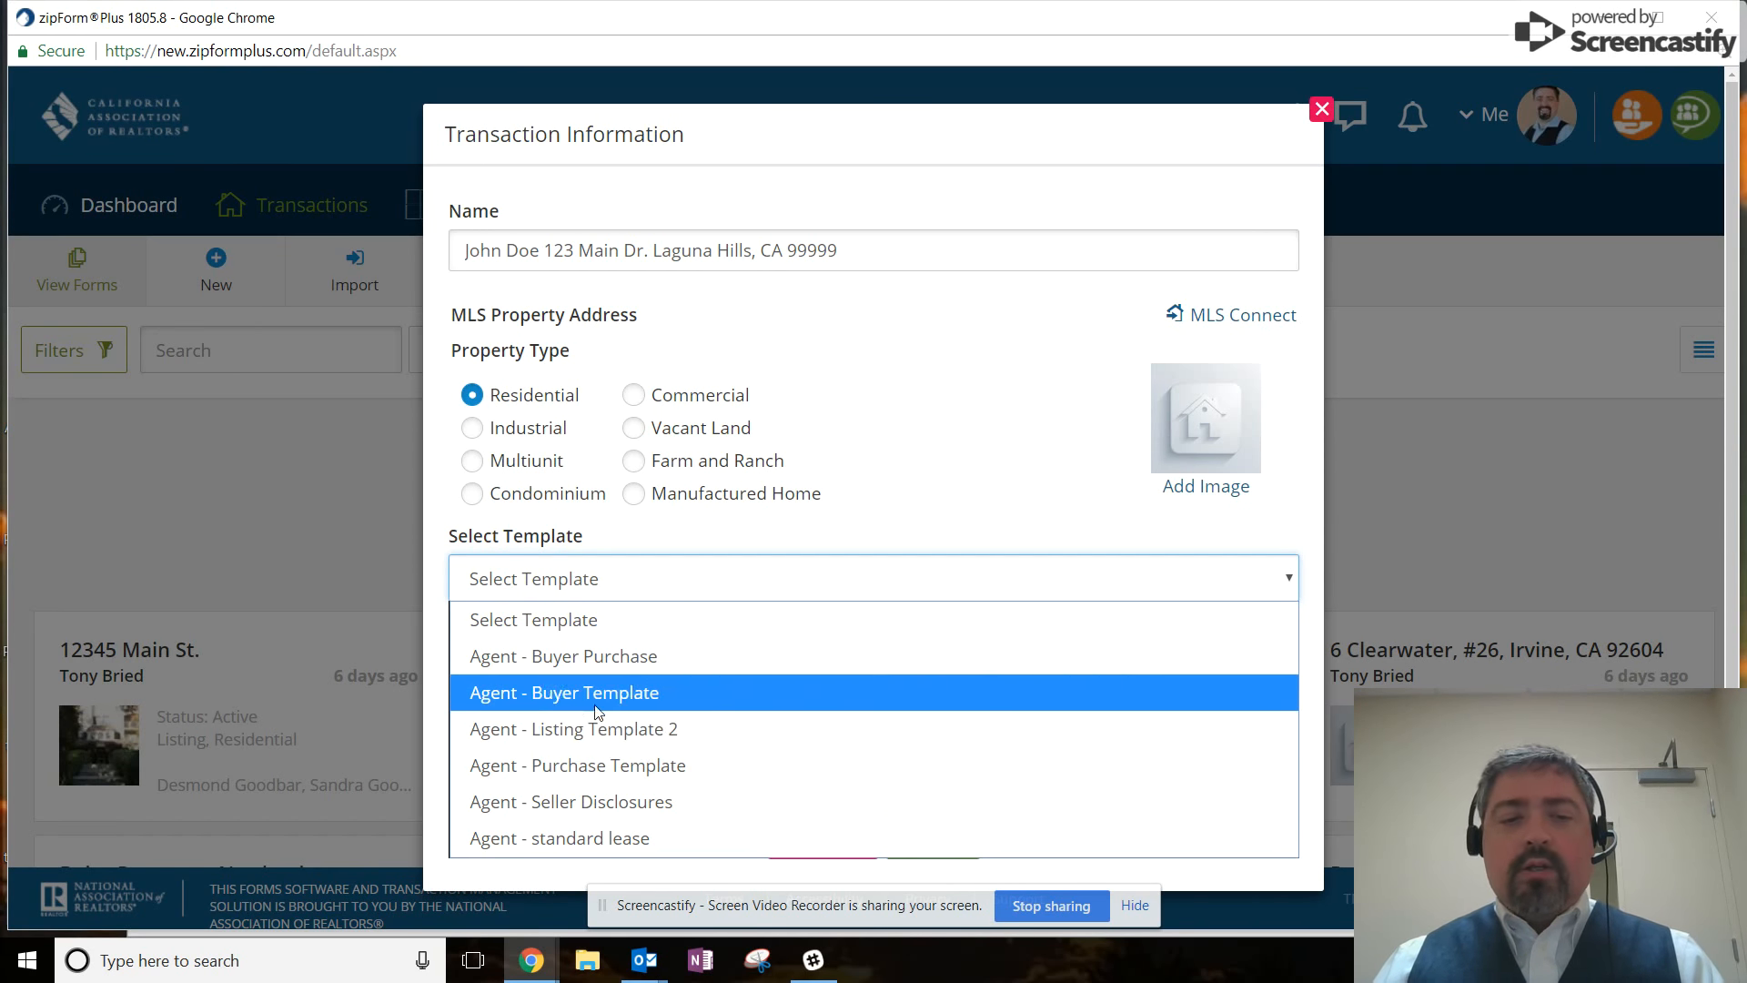
{"action": "left_click", "coordinate": [601, 772]}
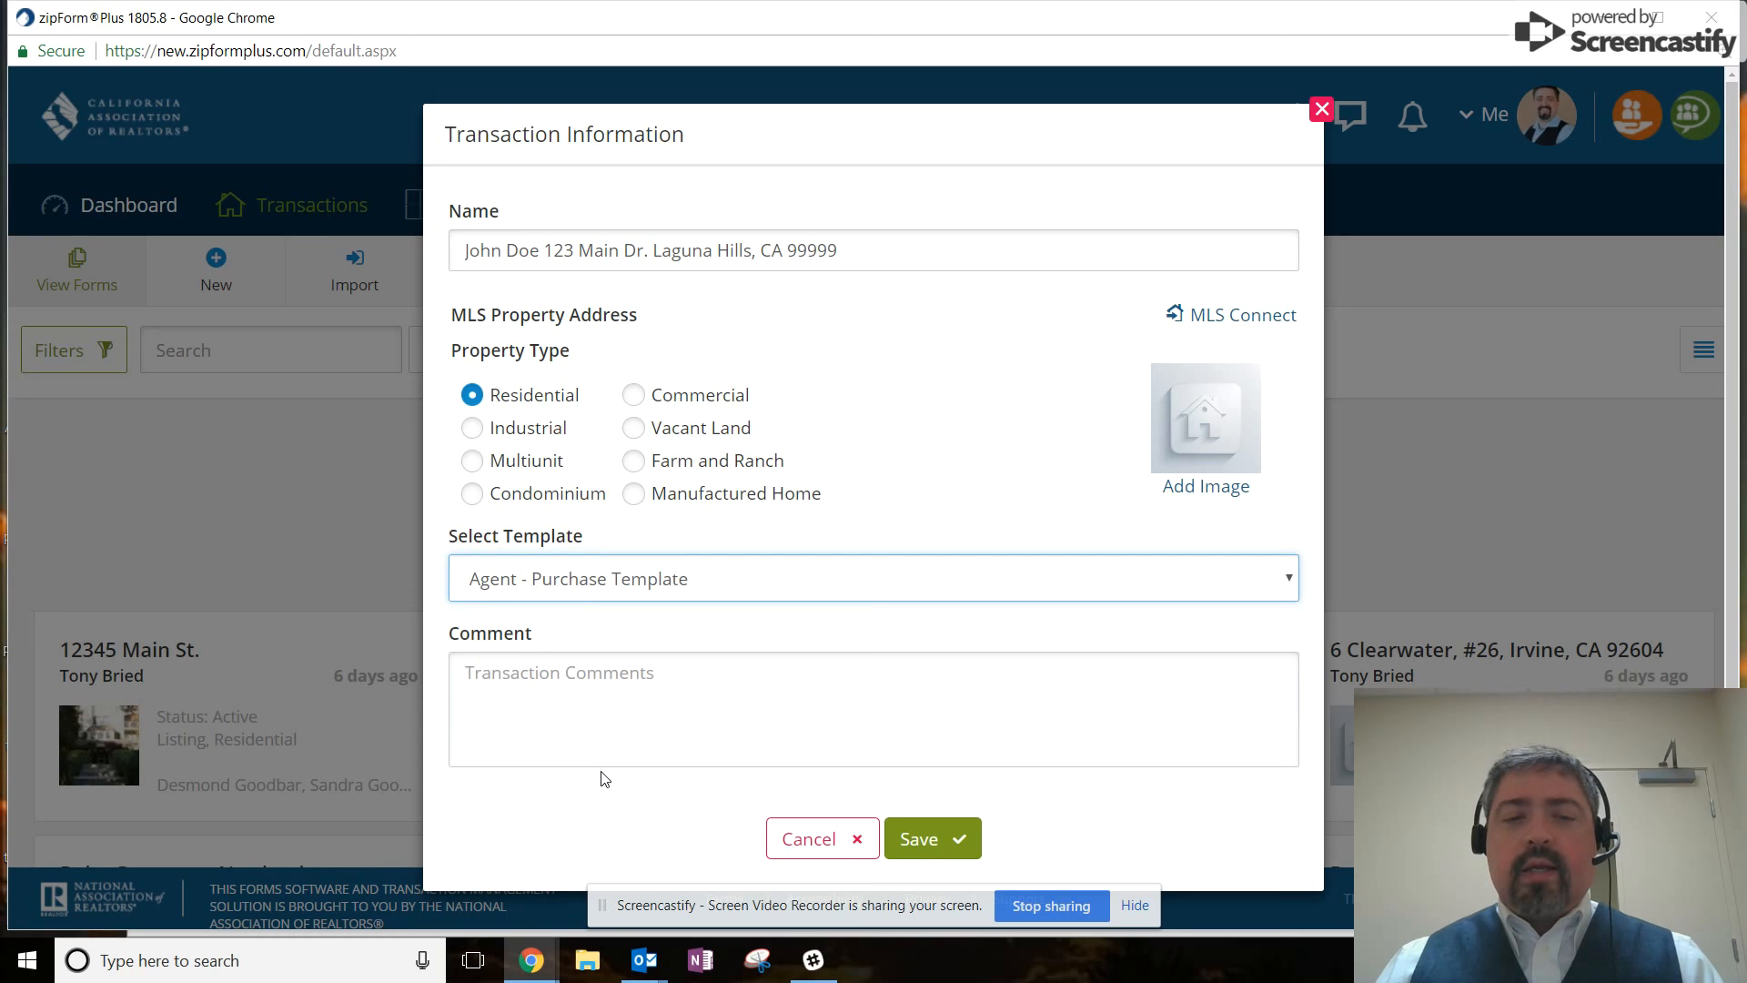
{"action": "left_click", "coordinate": [928, 836]}
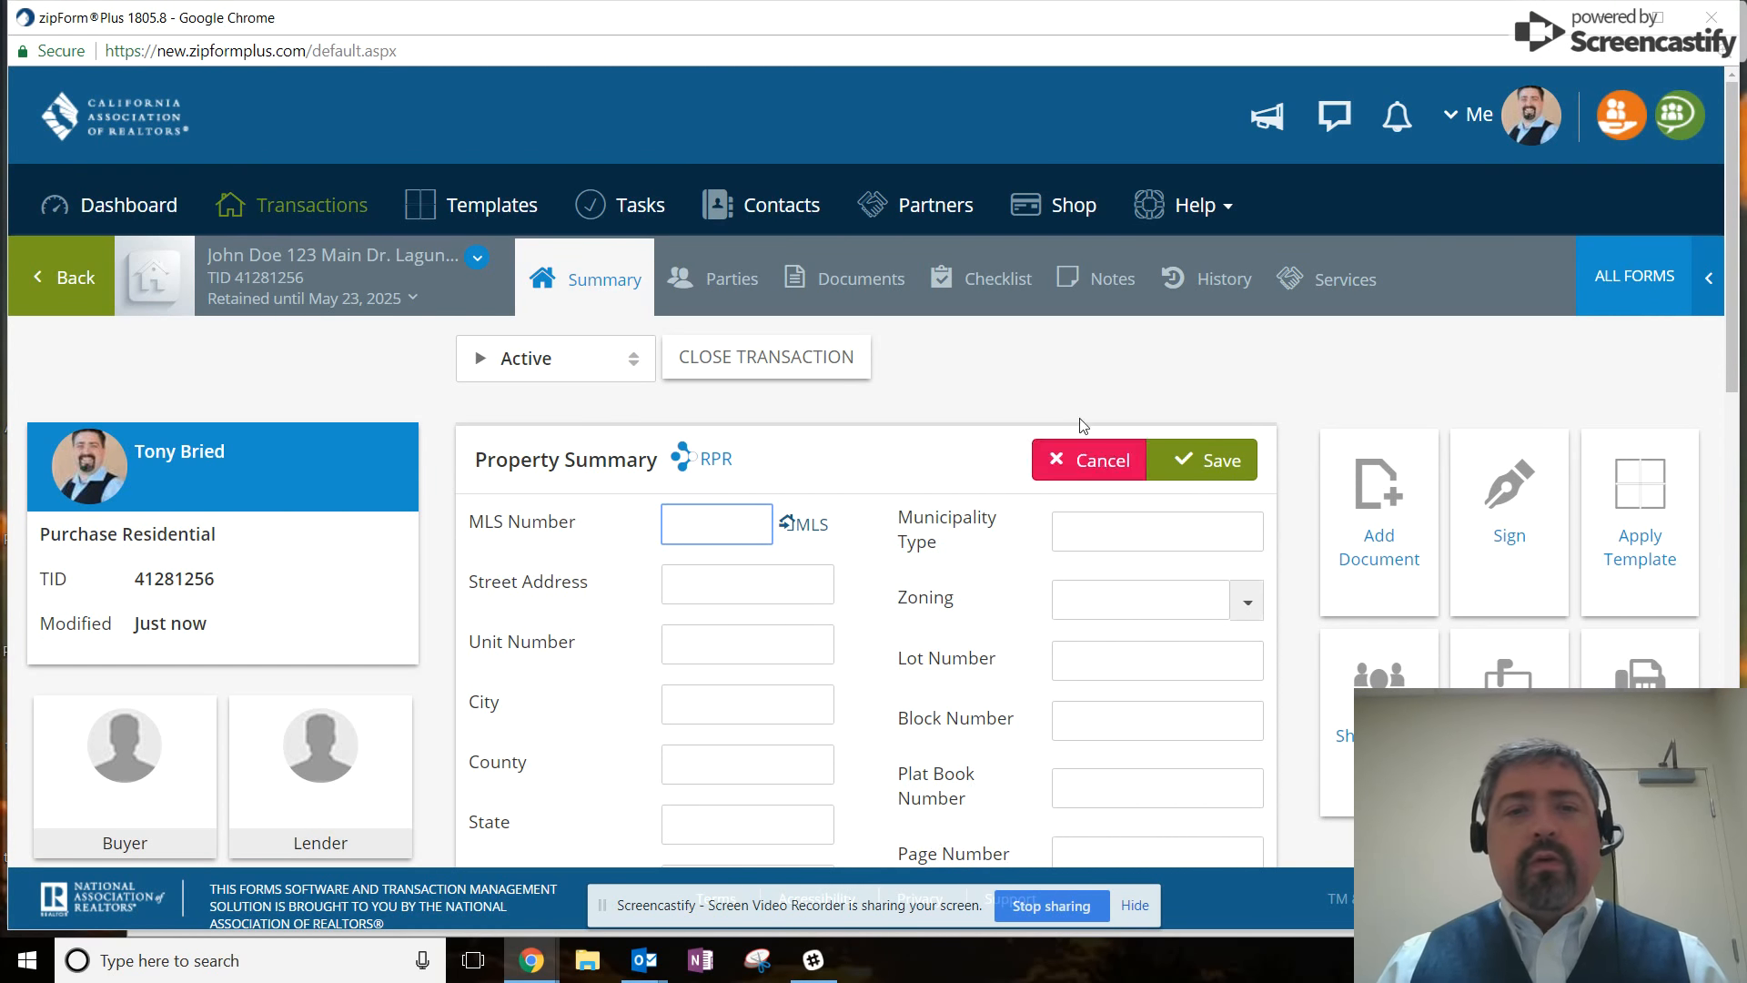
{"action": "left_click", "coordinate": [851, 275]}
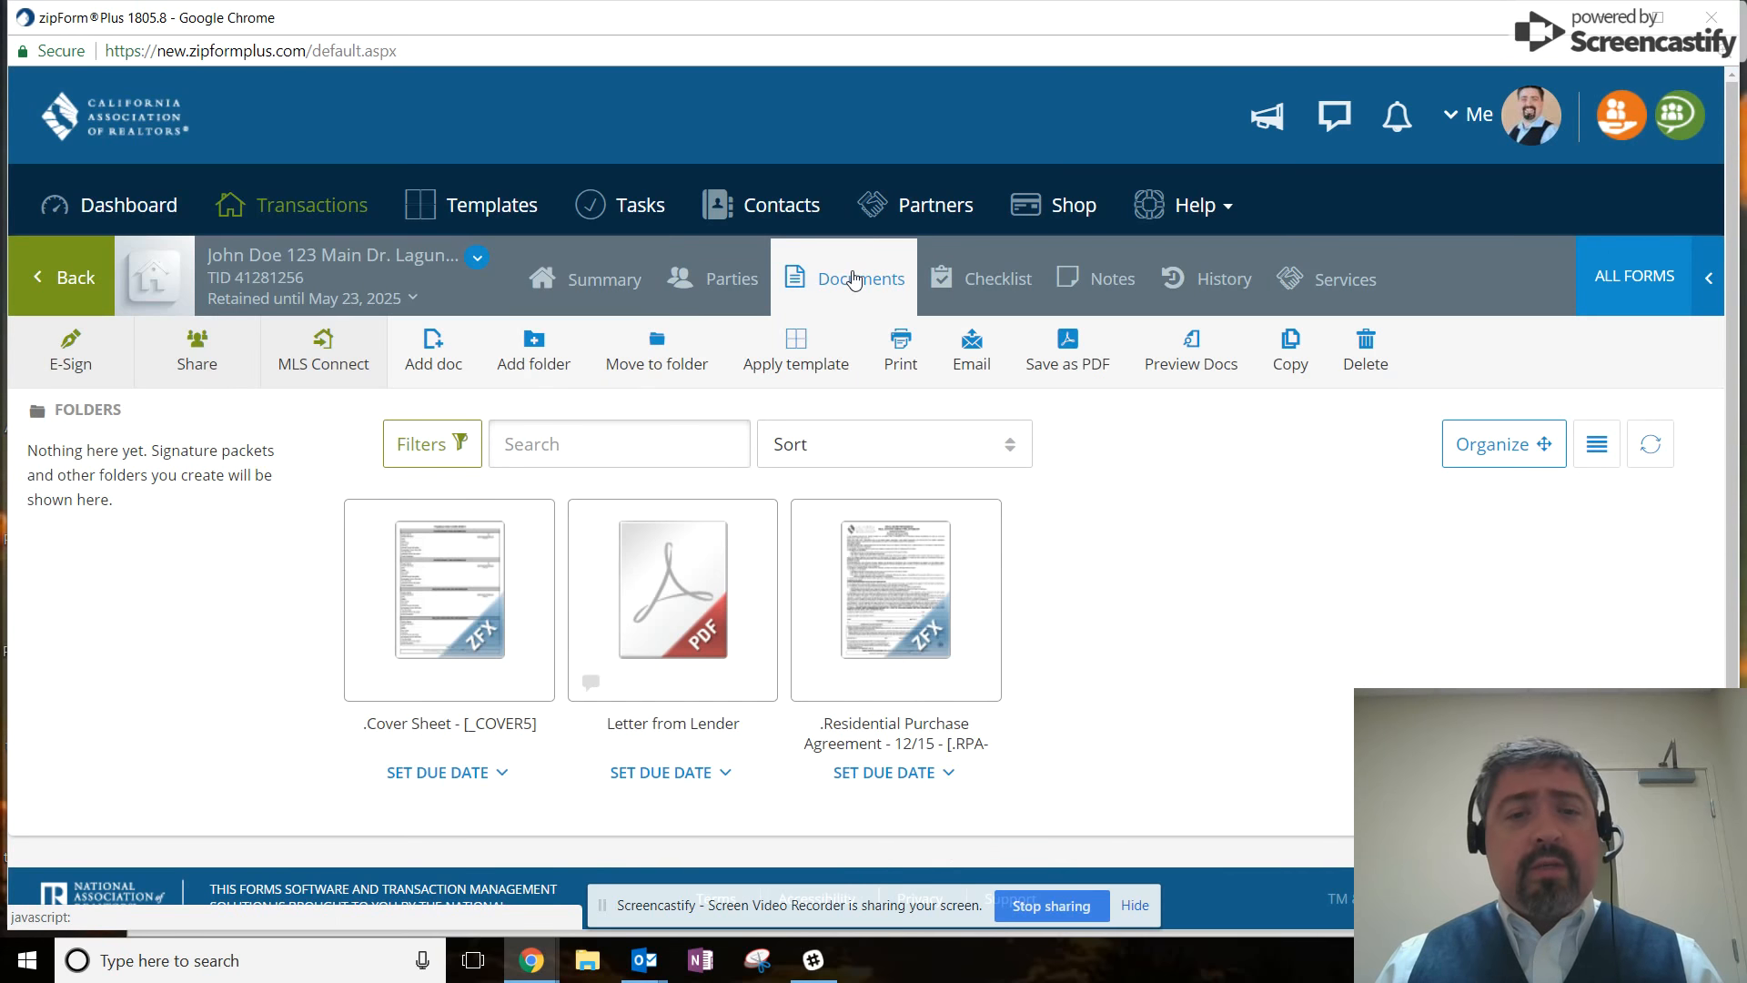
Open the Residential Purchase Agreement and check its 10,000.00 initial deposit and 13.000 rate limit.
{"action": "left_click", "coordinate": [872, 627]}
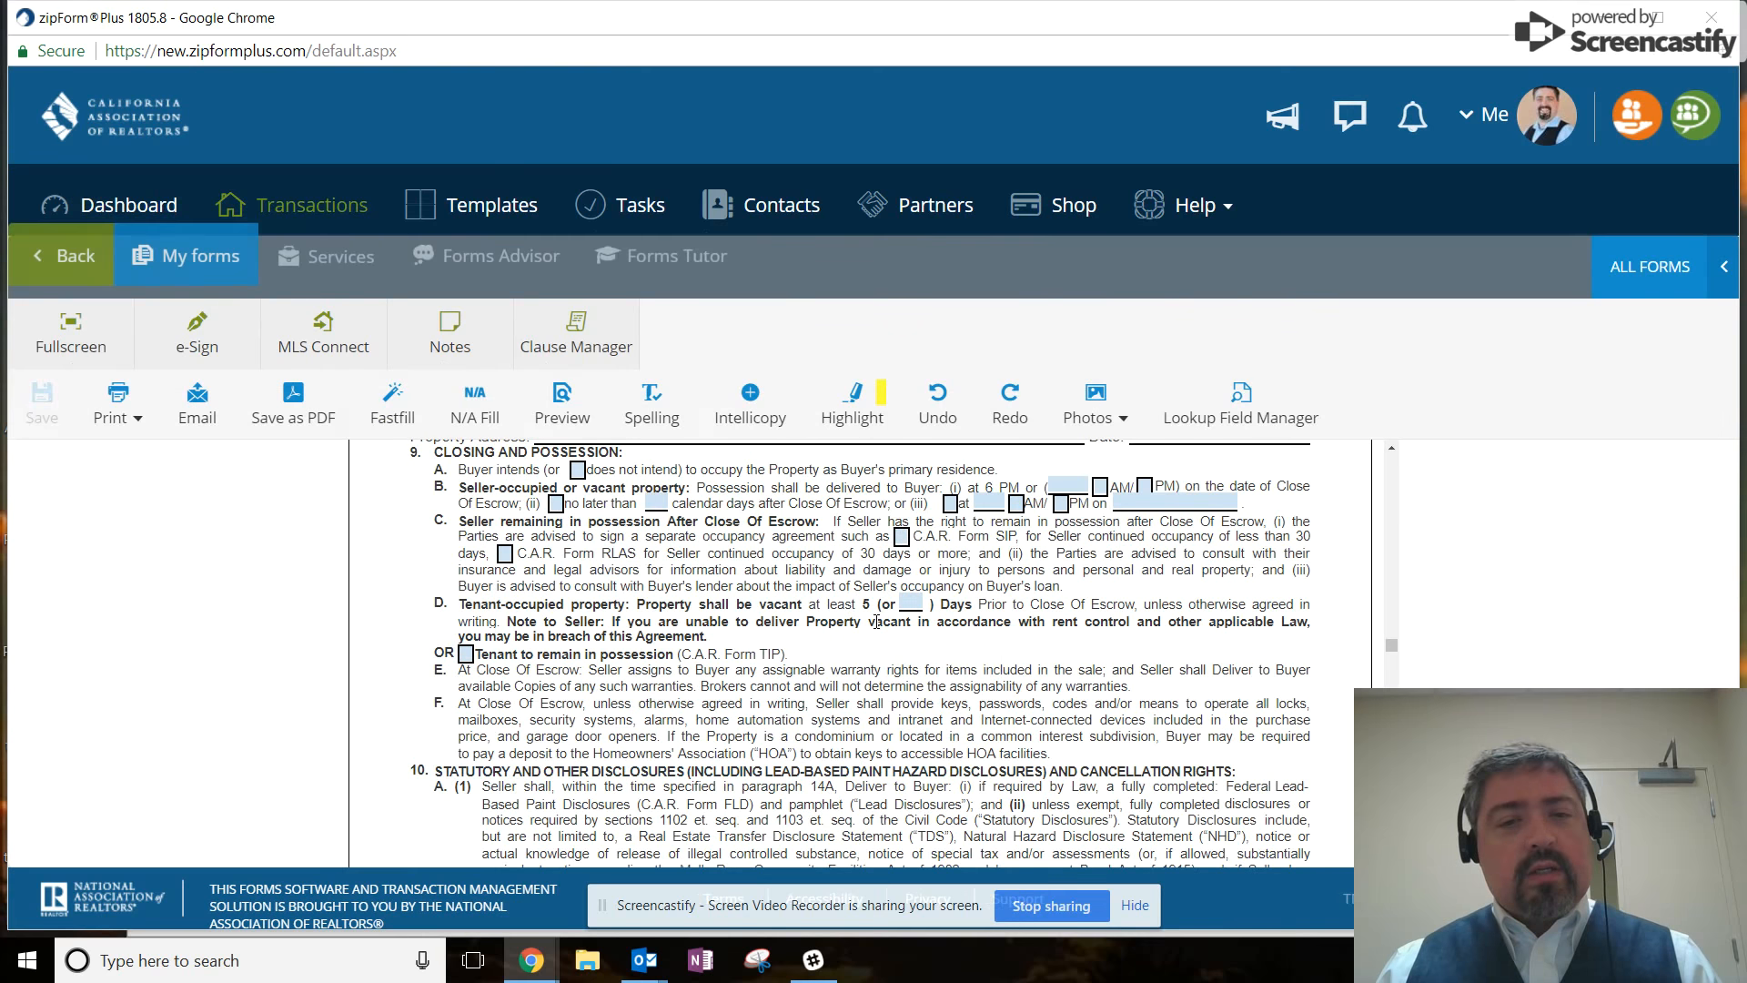
{"action": "scroll", "coordinate": [894, 571], "scroll_direction": "up", "scroll_amount": 10}
{"action": "scroll", "coordinate": [893, 571], "scroll_direction": "up", "scroll_amount": 15}
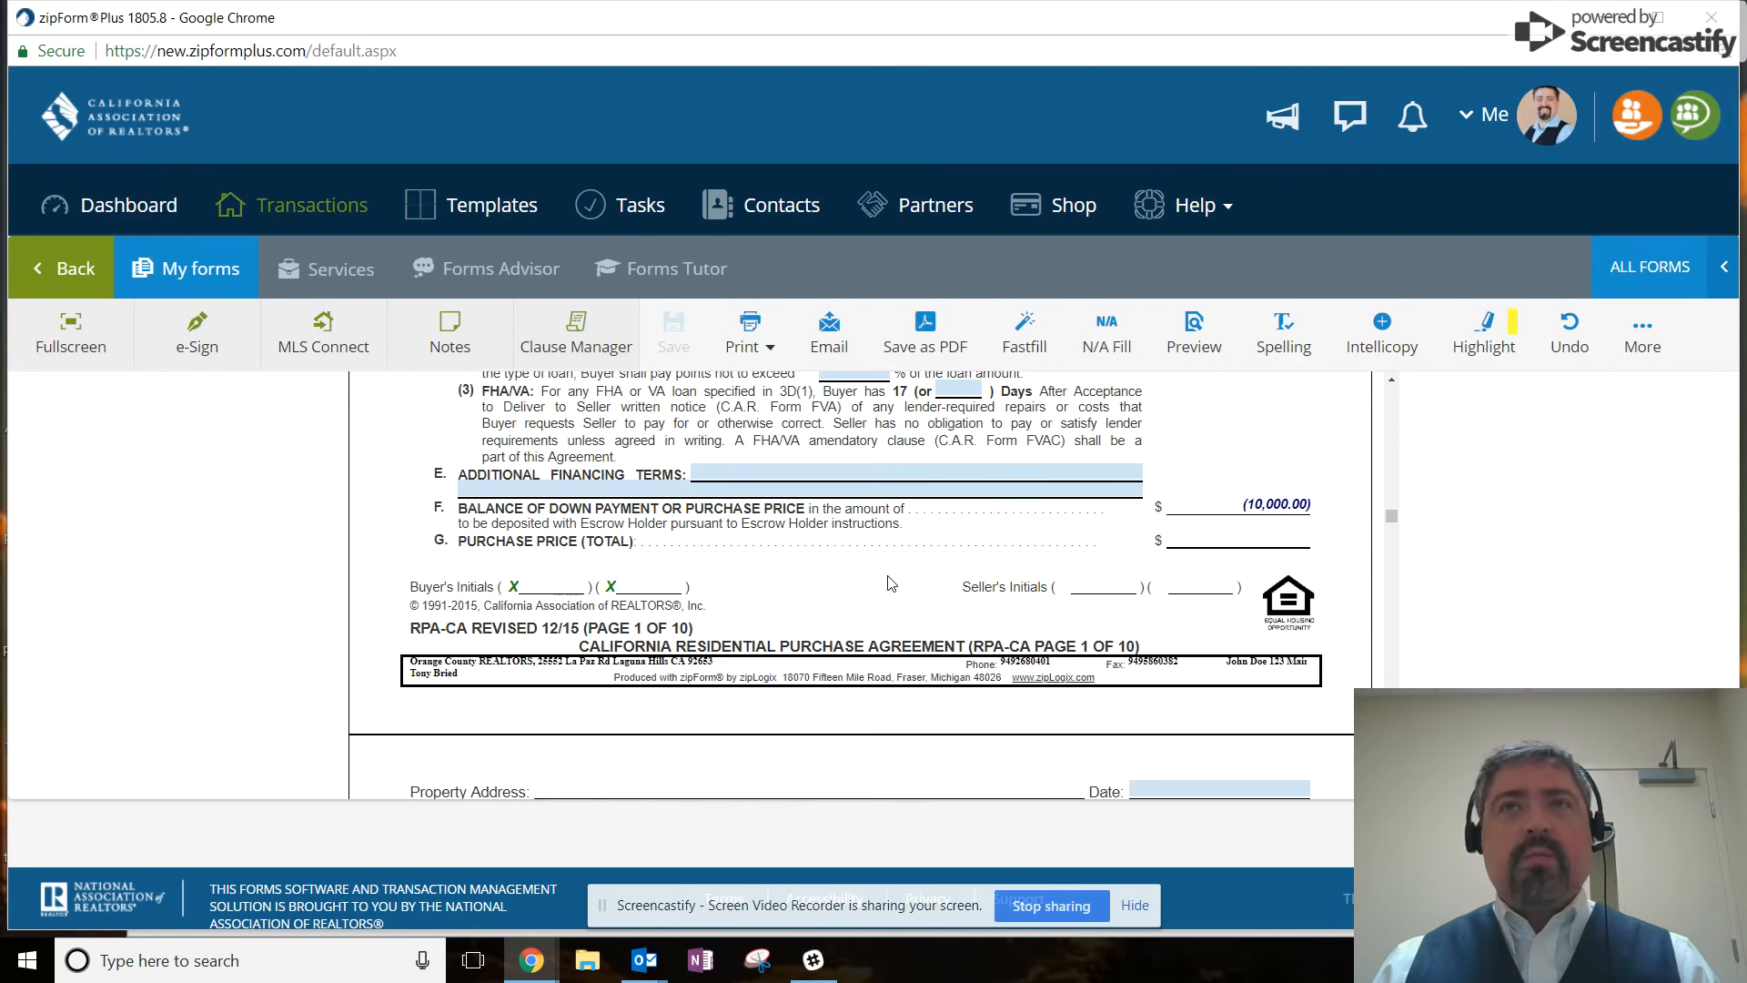
{"action": "scroll", "coordinate": [890, 583], "scroll_direction": "up", "scroll_amount": 15}
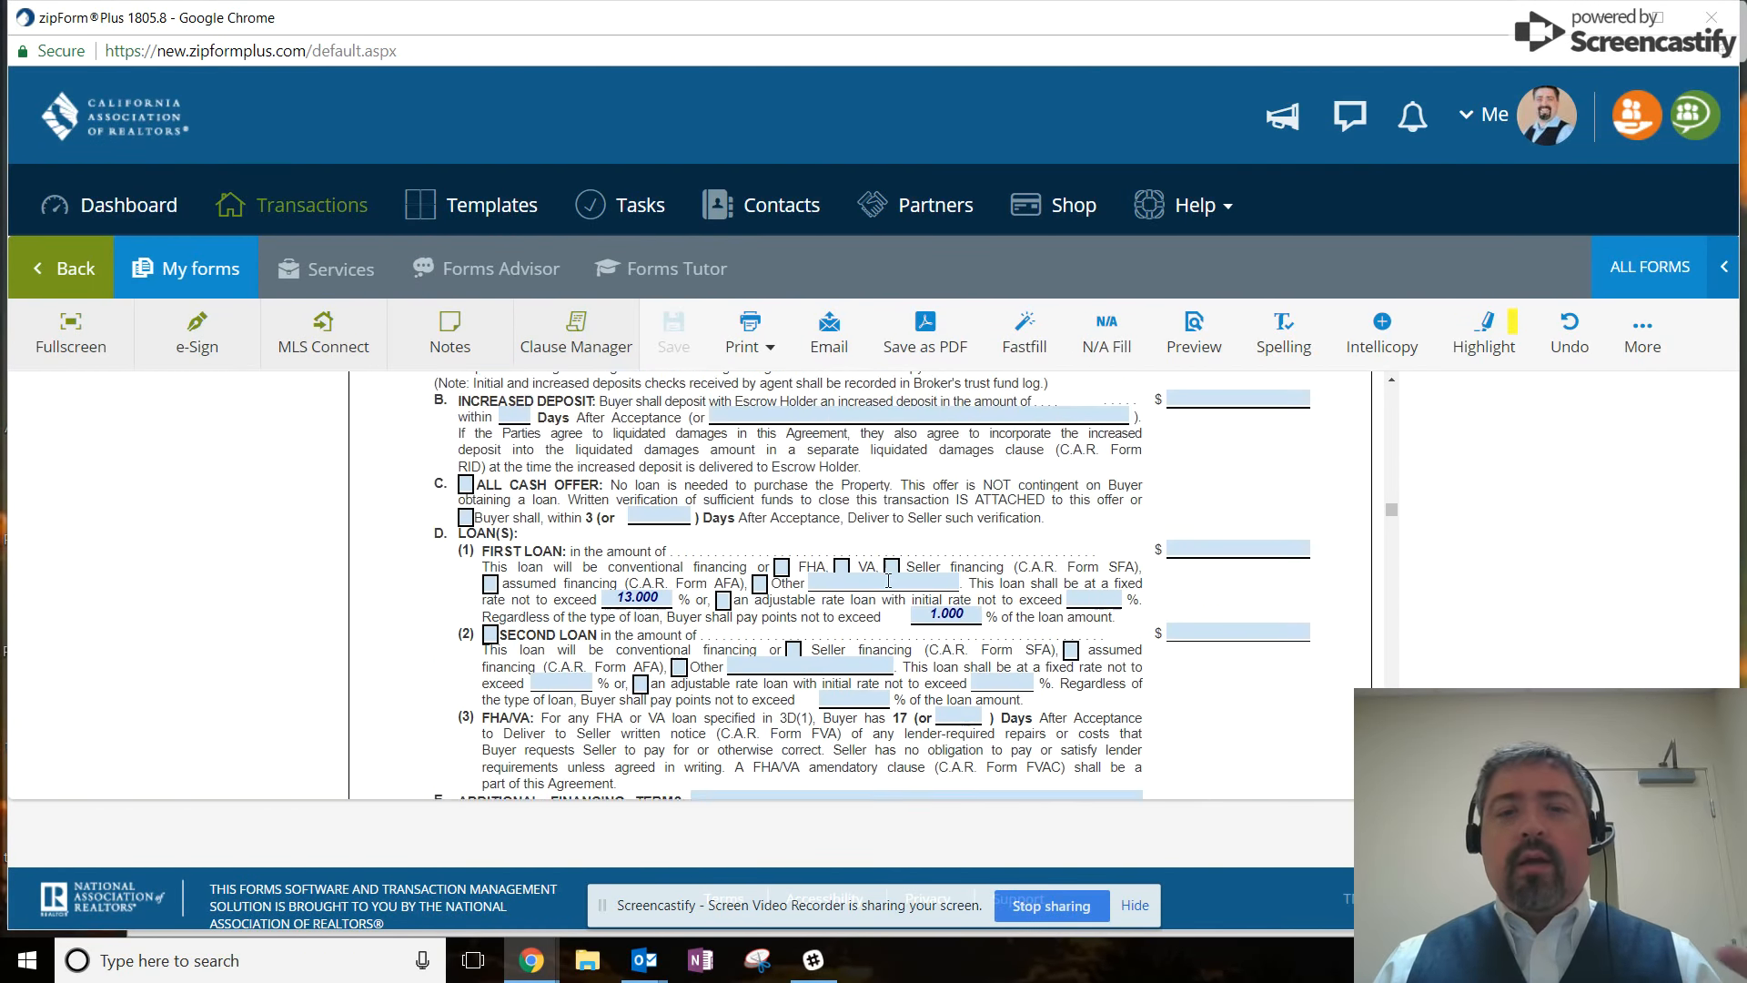
{"action": "scroll", "coordinate": [889, 582], "scroll_direction": "down", "scroll_amount": 3}
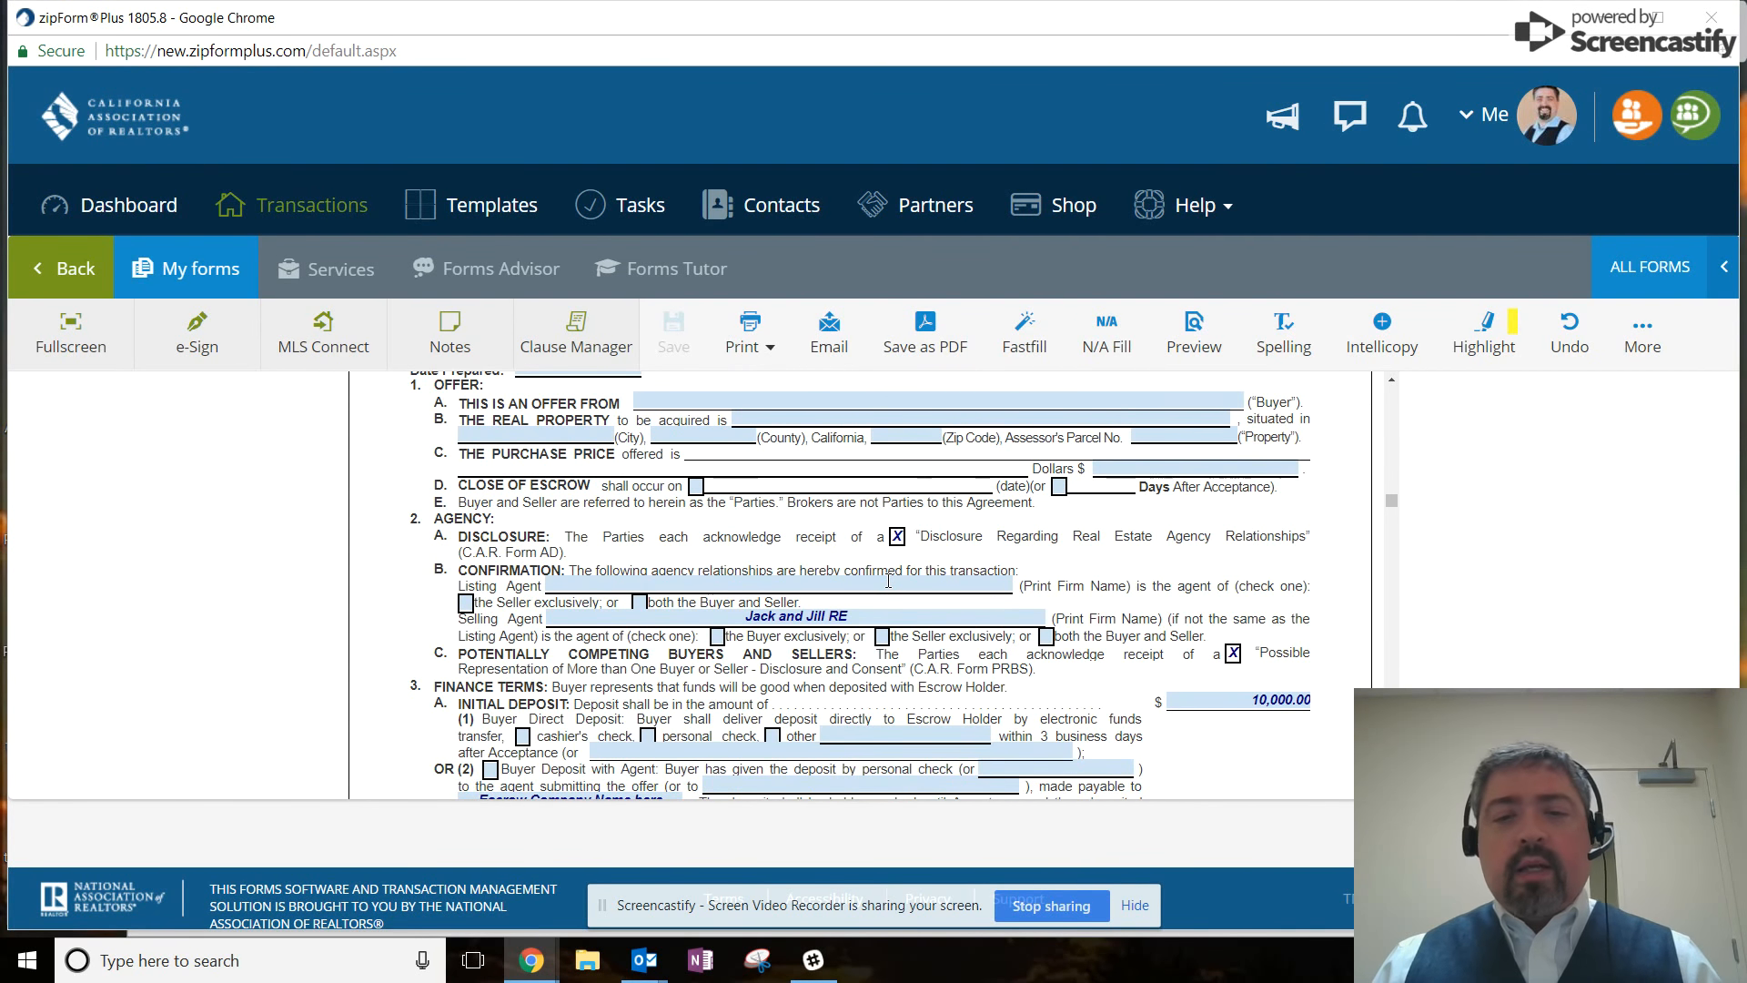
{"action": "scroll", "coordinate": [937, 531], "scroll_direction": "down", "scroll_amount": 3}
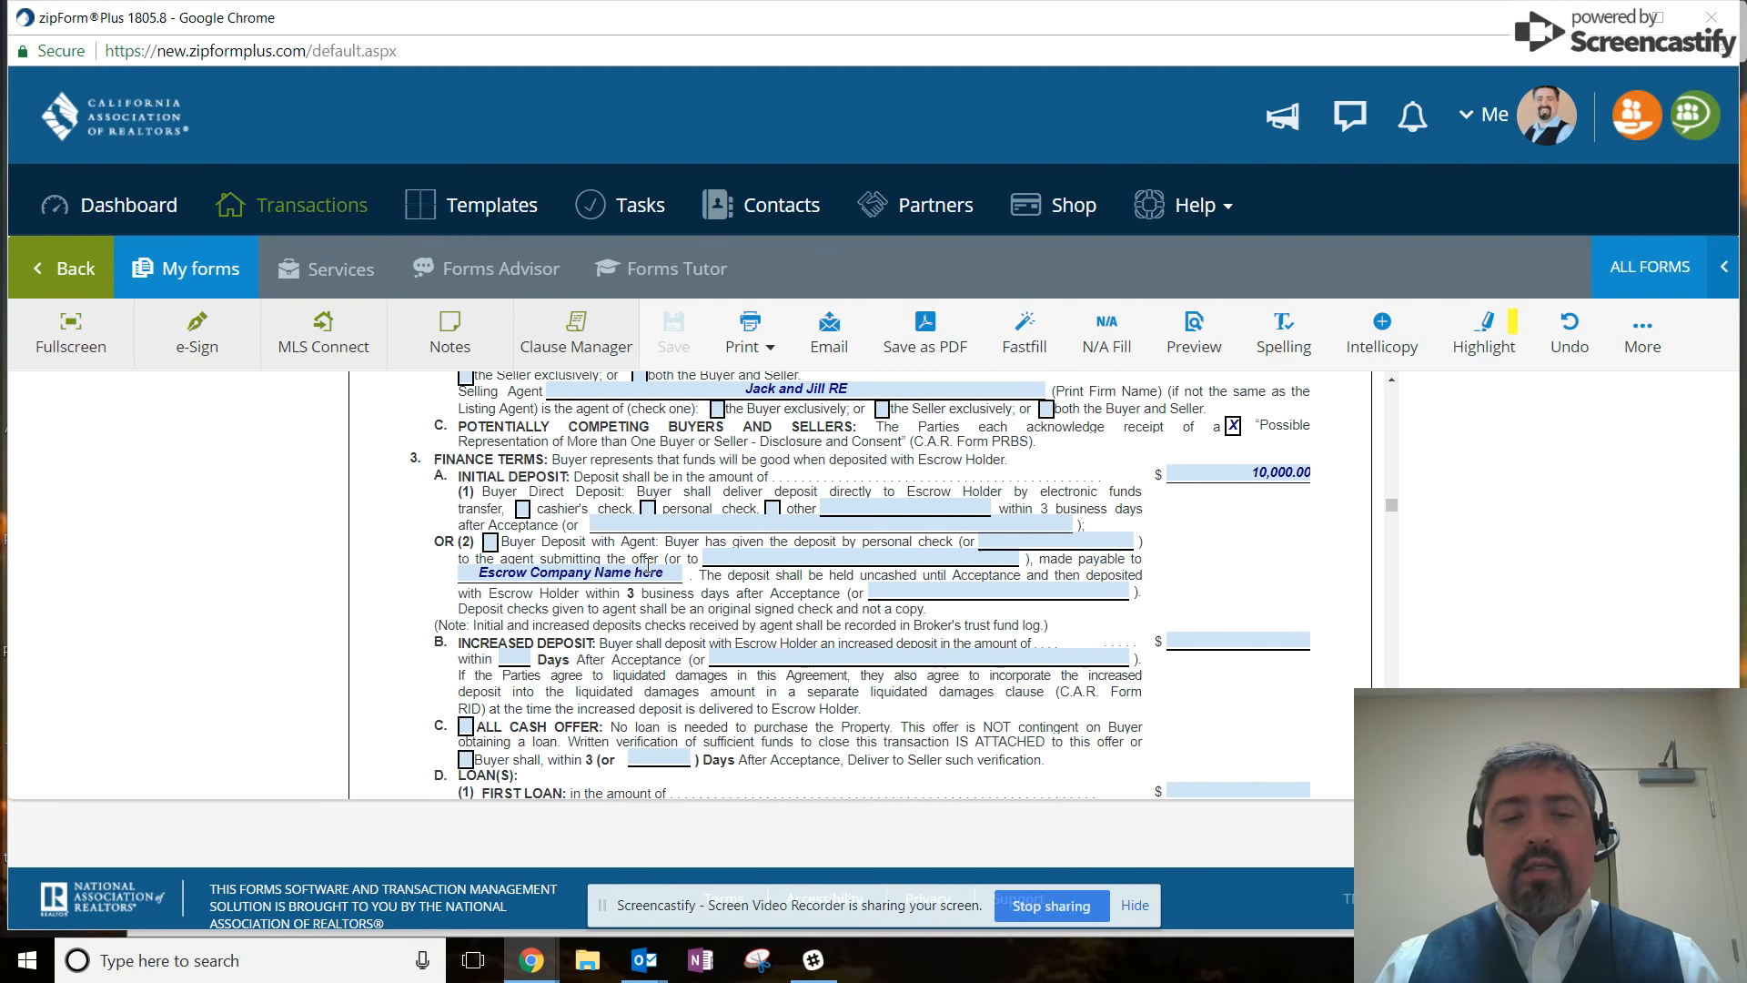
{"action": "scroll", "coordinate": [774, 624], "scroll_direction": "down", "scroll_amount": 4}
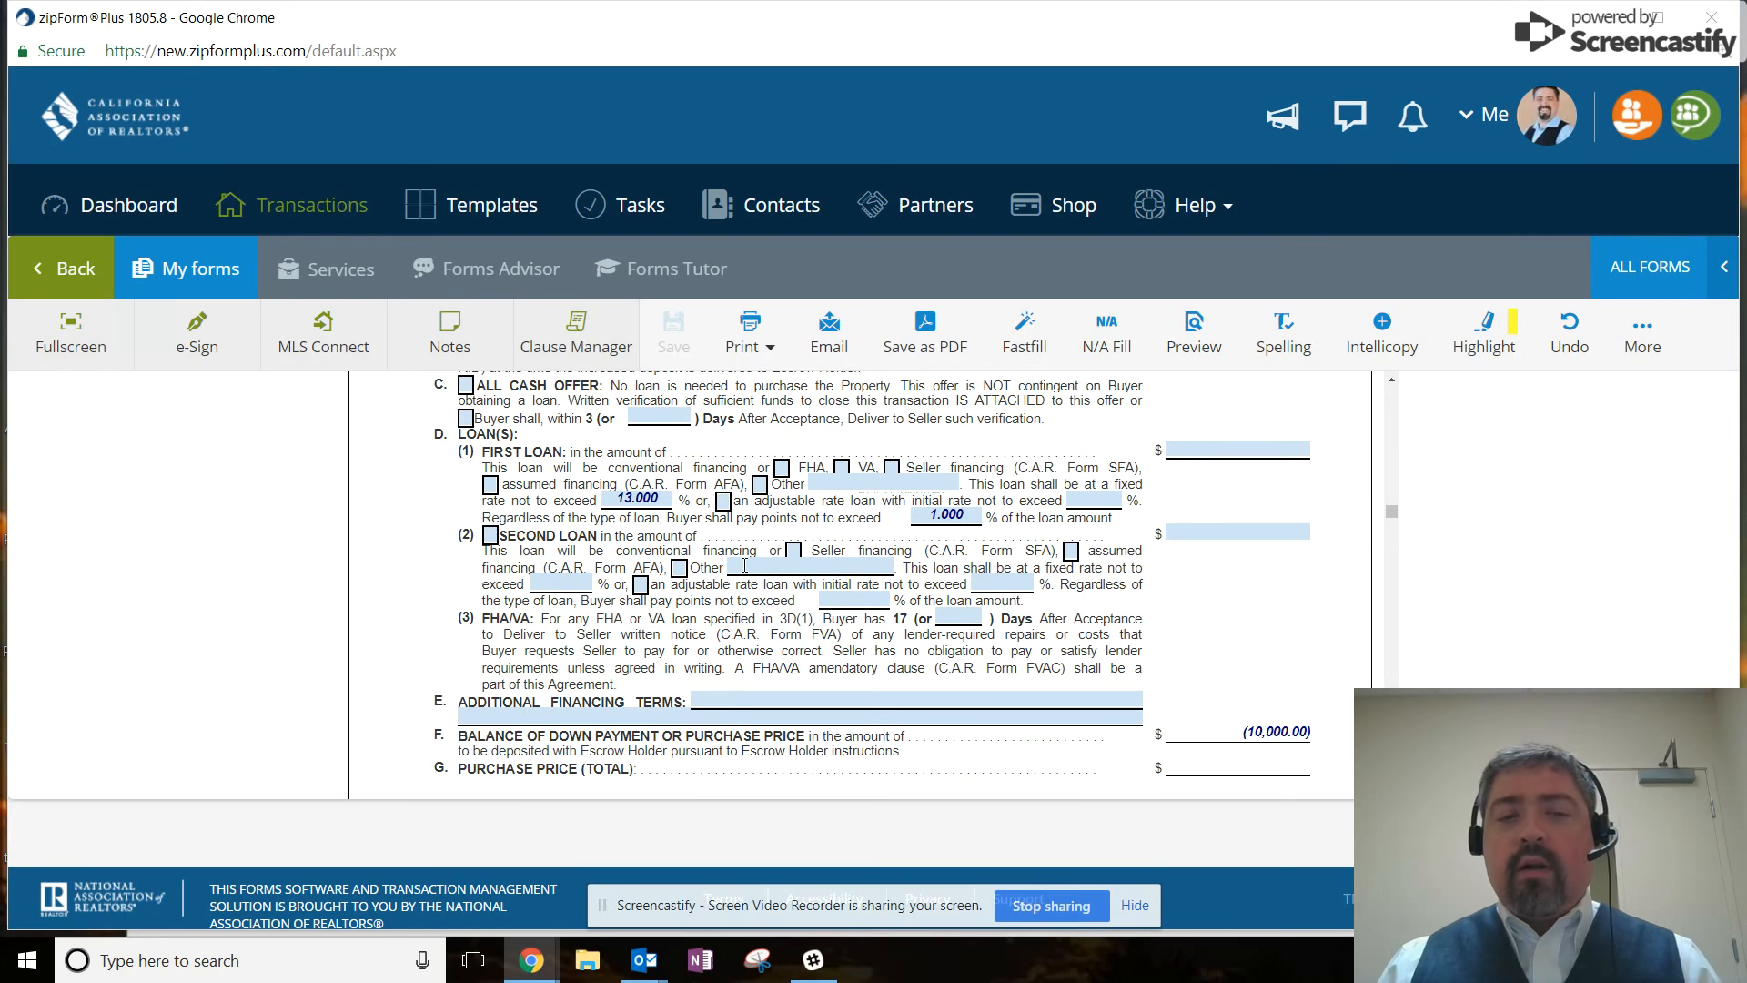
{"action": "scroll", "coordinate": [744, 567], "scroll_direction": "up", "scroll_amount": 1}
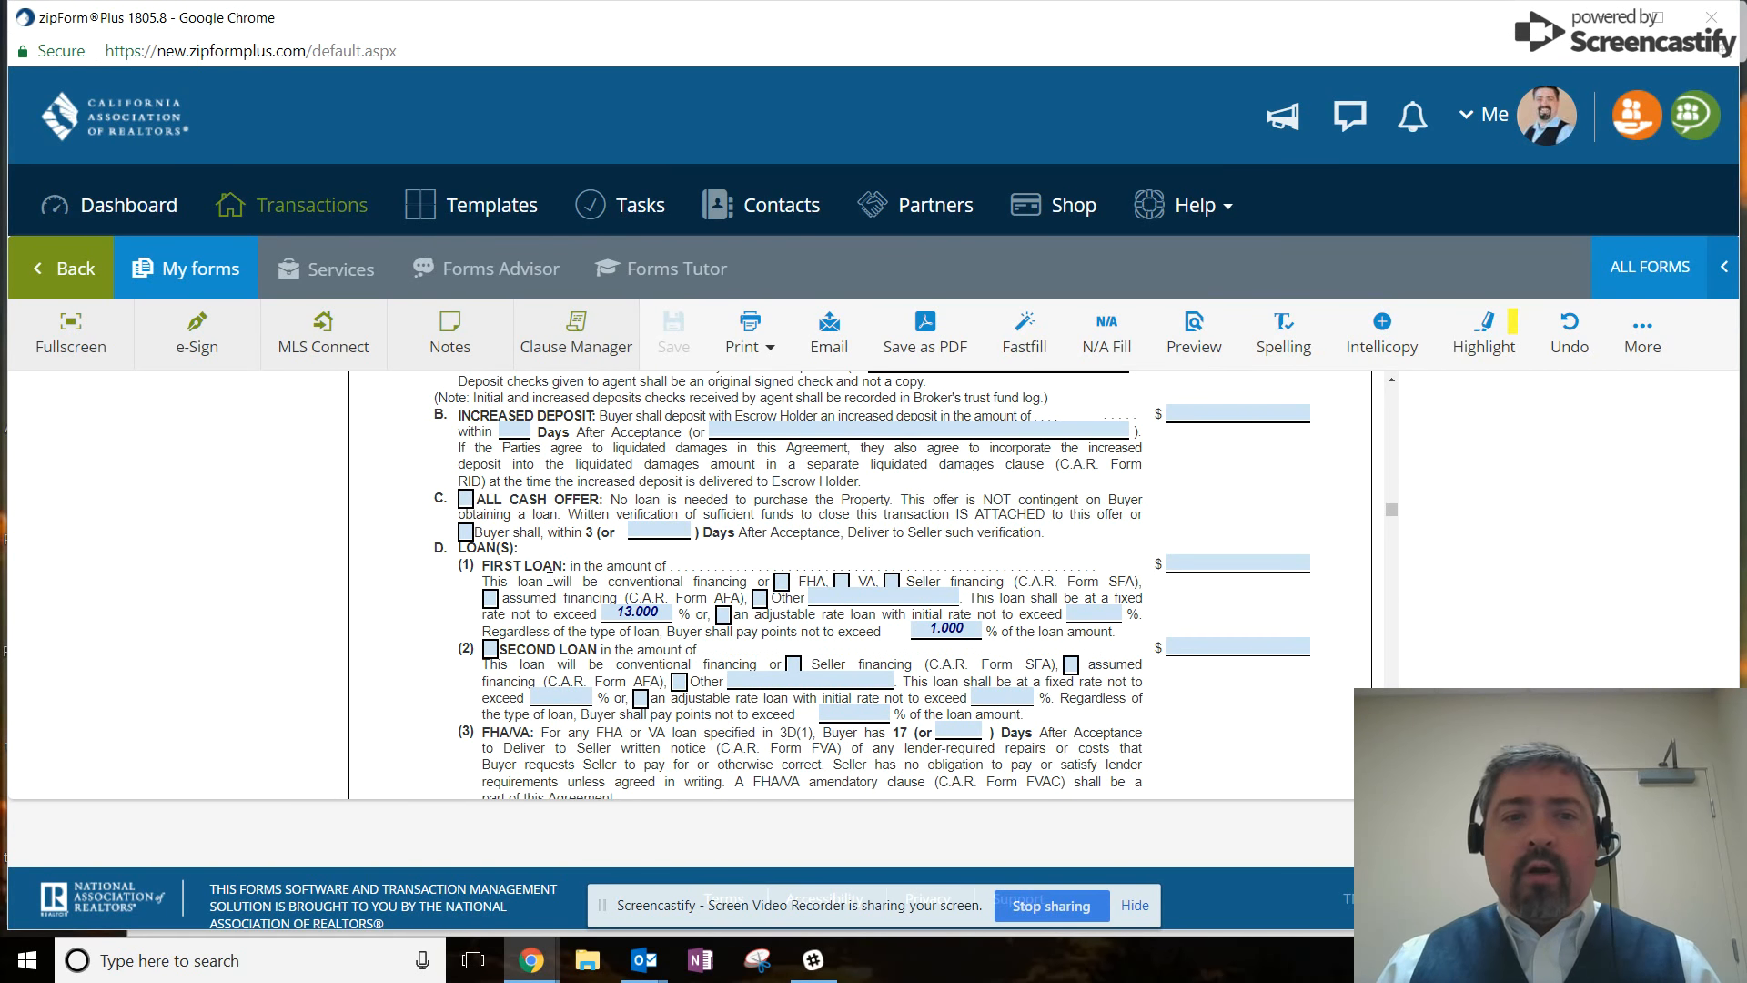
Mark the Purchase Agreement as an All Cash Offer and save it back to Documents.
{"action": "left_click", "coordinate": [465, 499]}
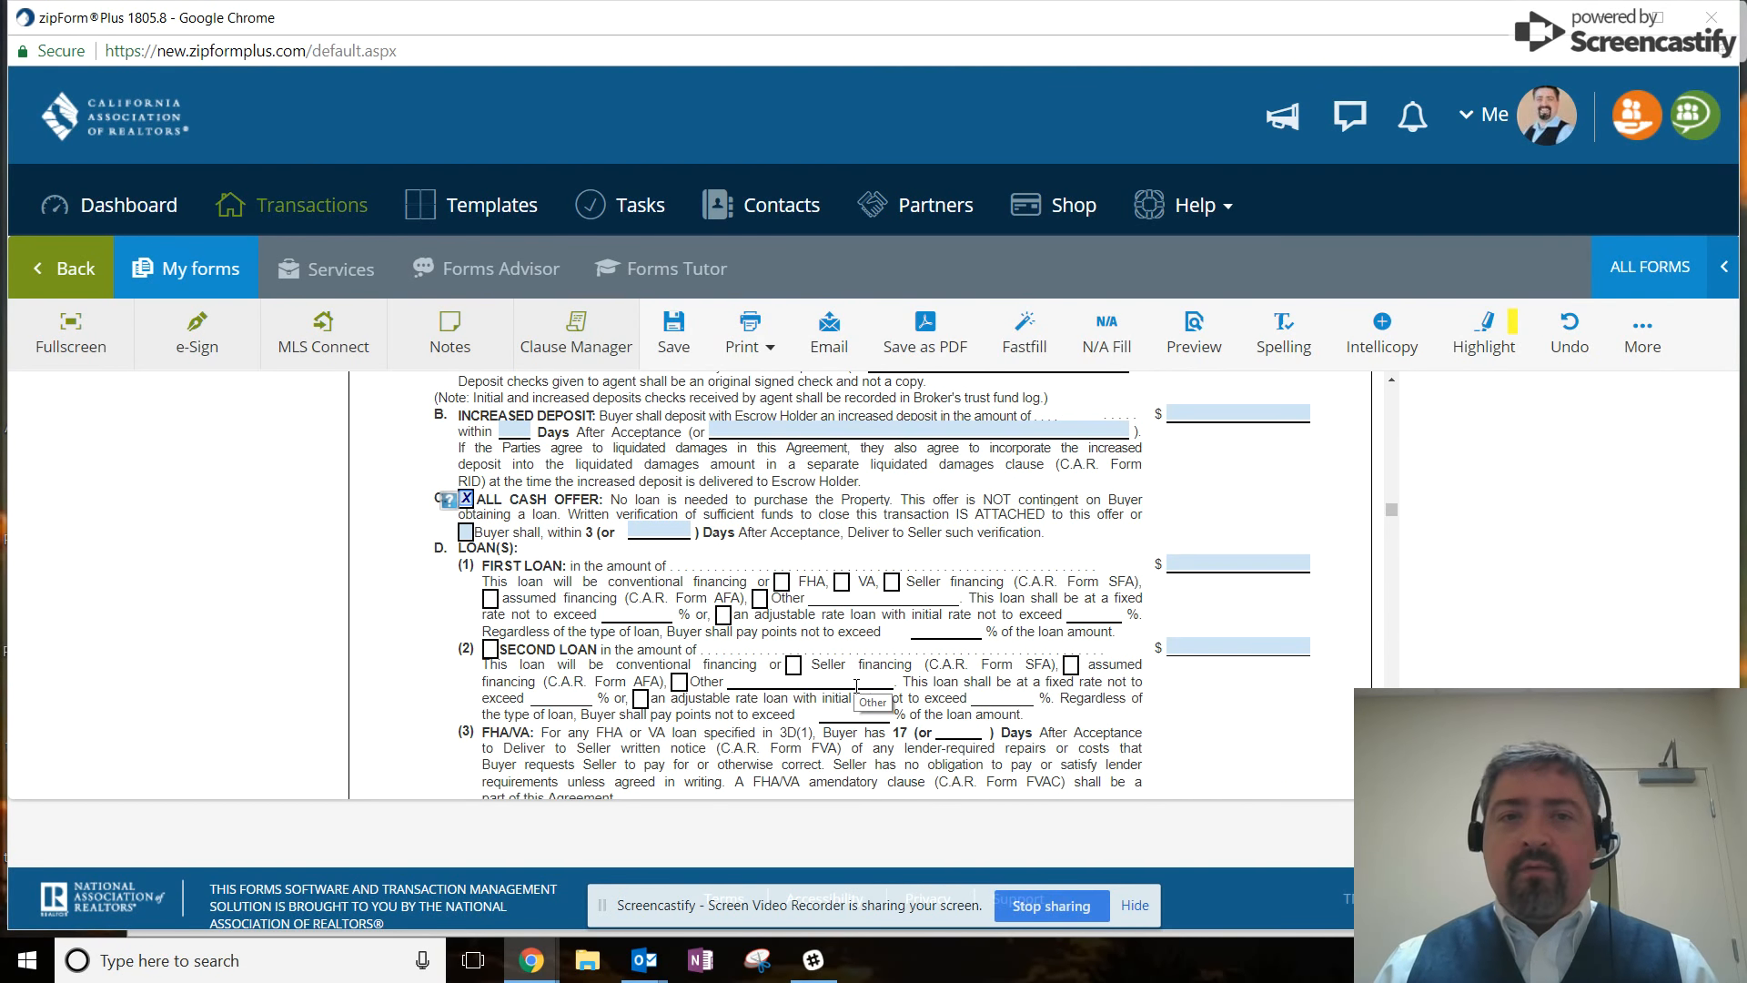
{"action": "scroll", "coordinate": [877, 709], "scroll_direction": "up", "scroll_amount": 5}
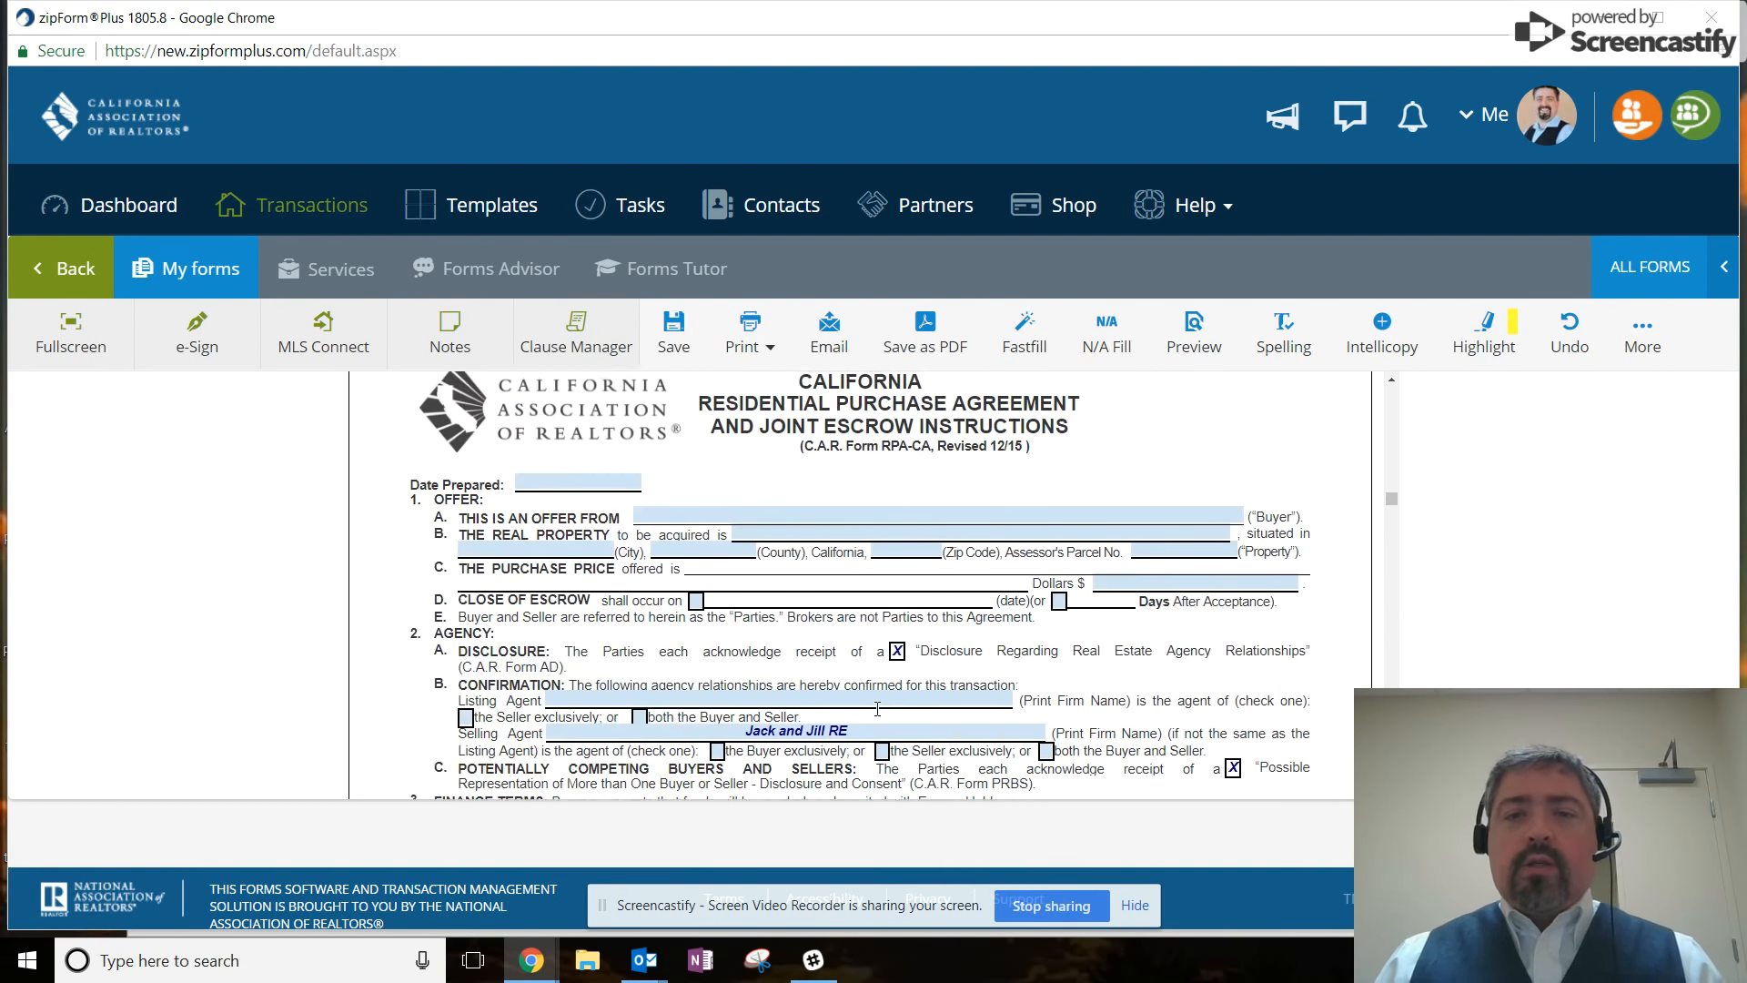
{"action": "scroll", "coordinate": [877, 710], "scroll_direction": "down", "scroll_amount": 3}
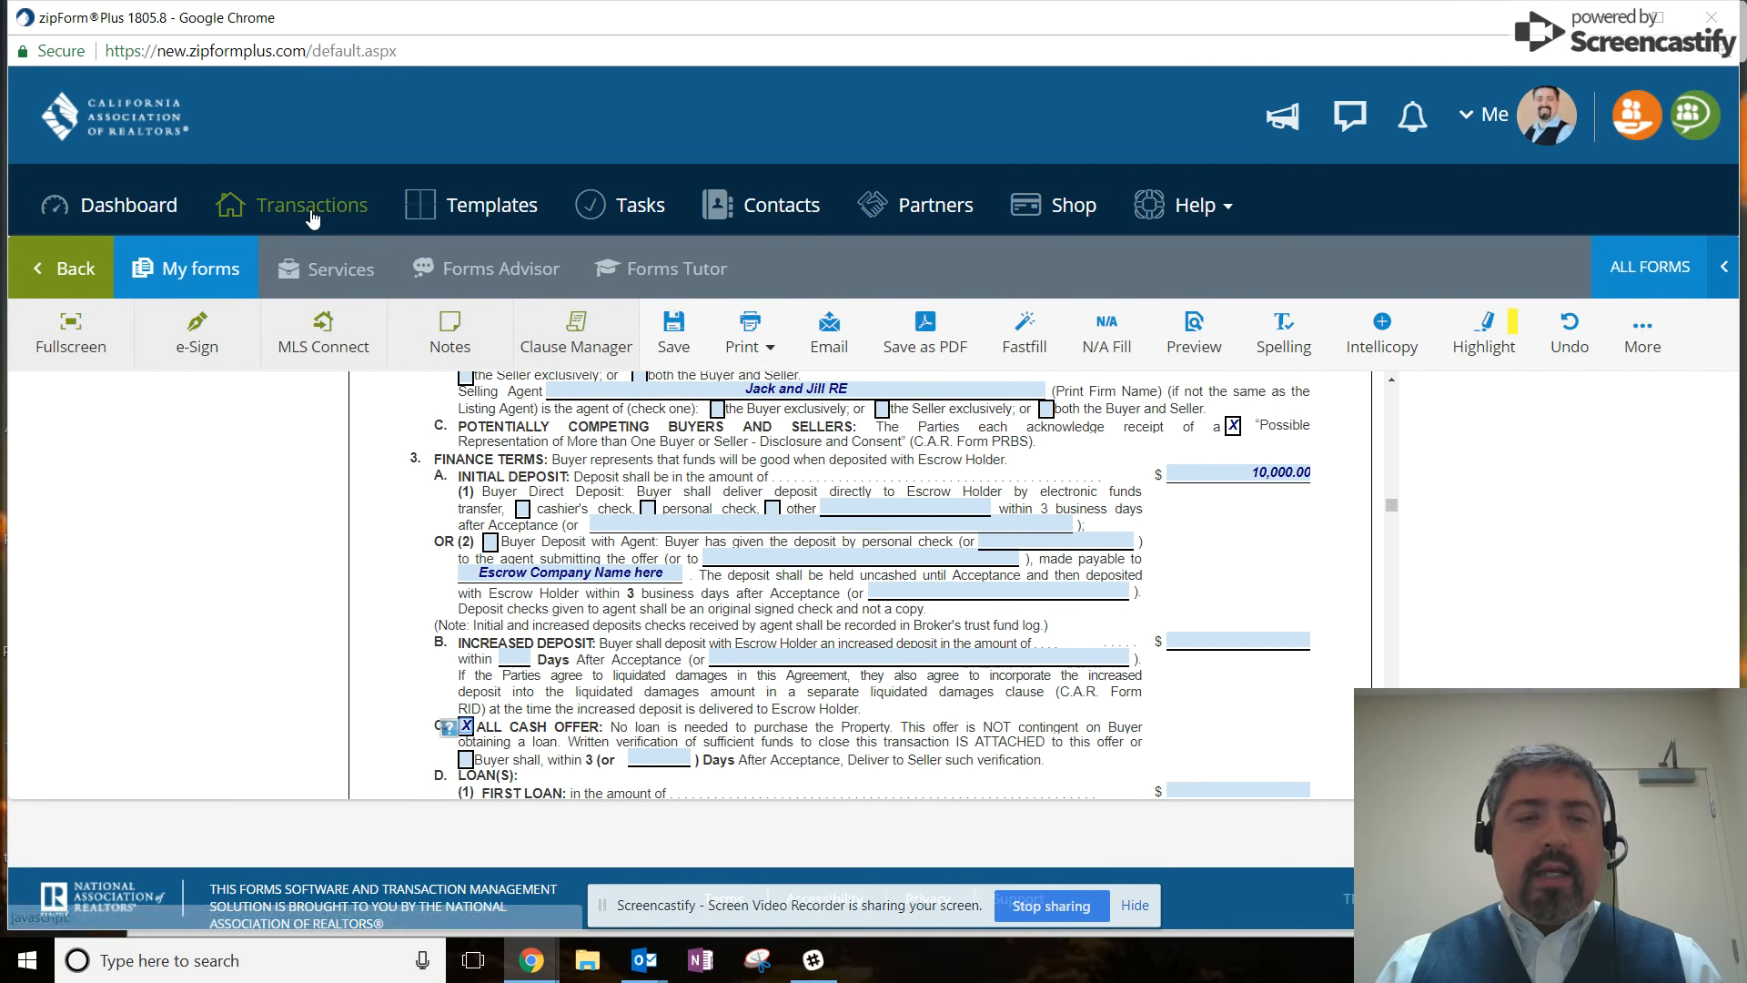
{"action": "left_click", "coordinate": [66, 273]}
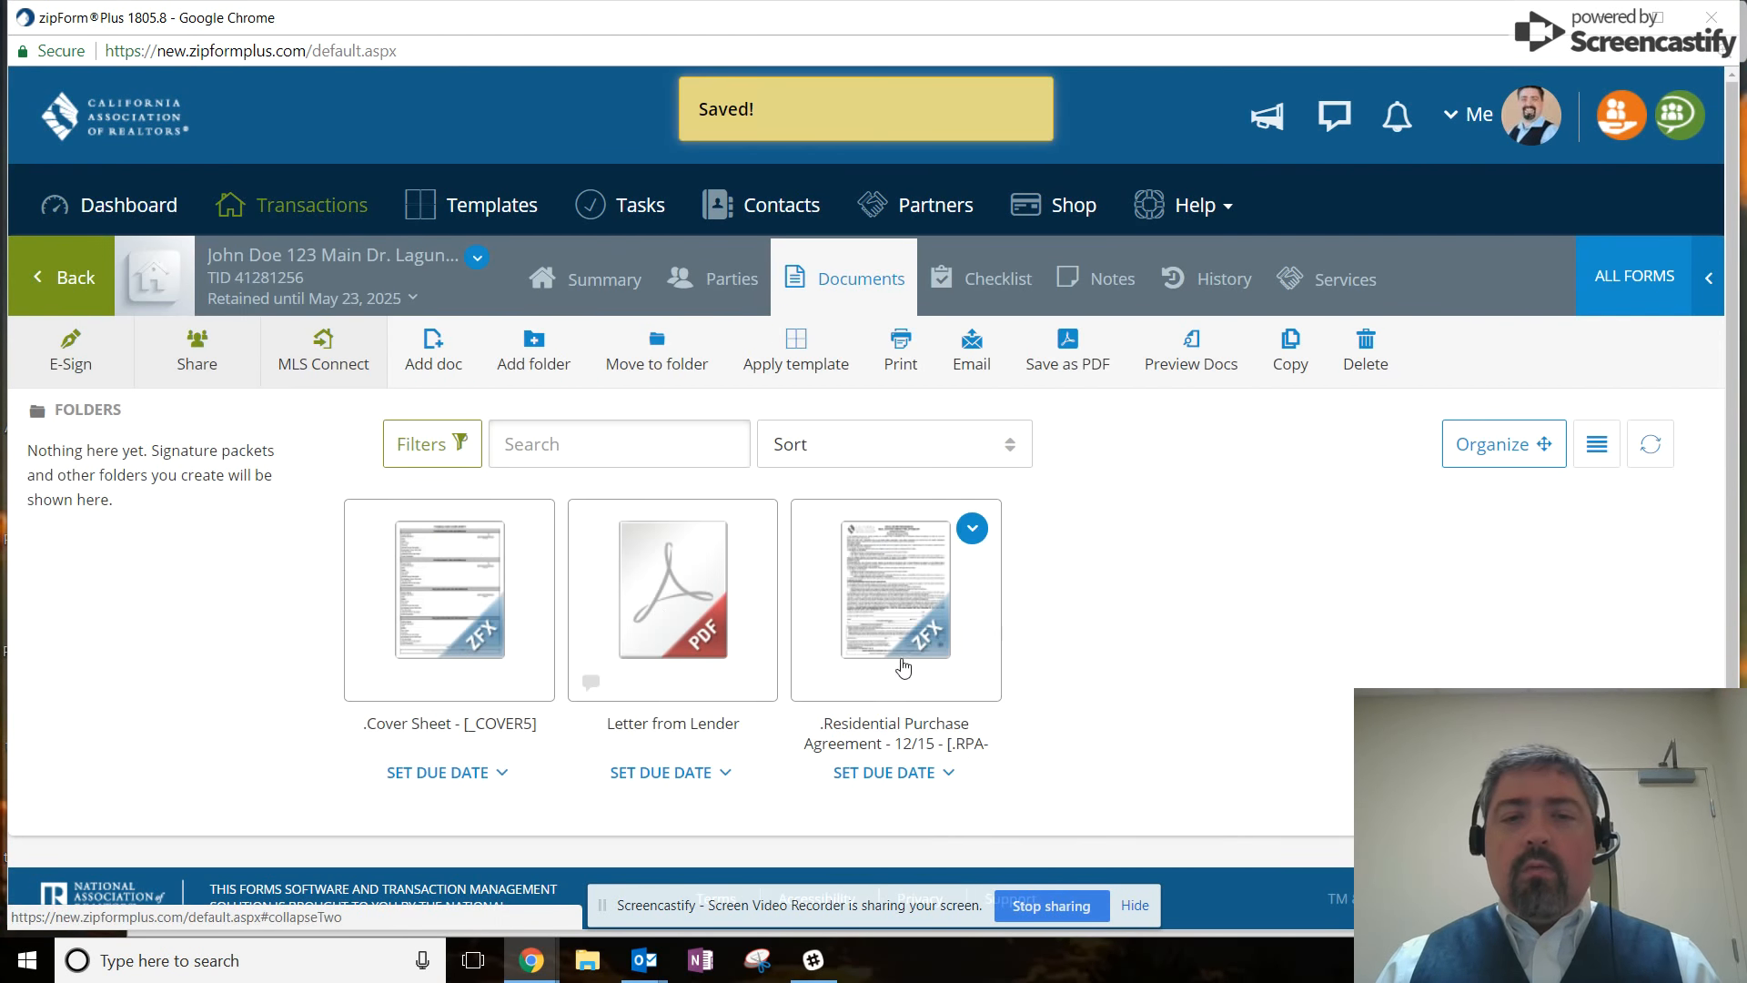